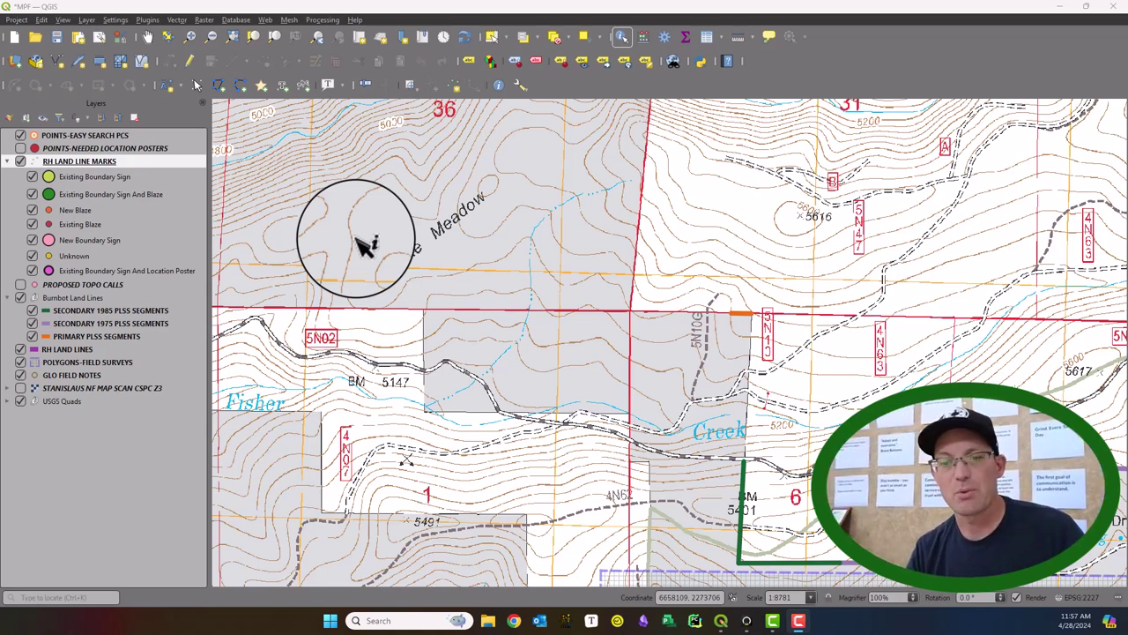
- Look at the Mergin Maps web page in the browser, then return to QGIS
click(510, 620)
drag(660, 99, 925, 126)
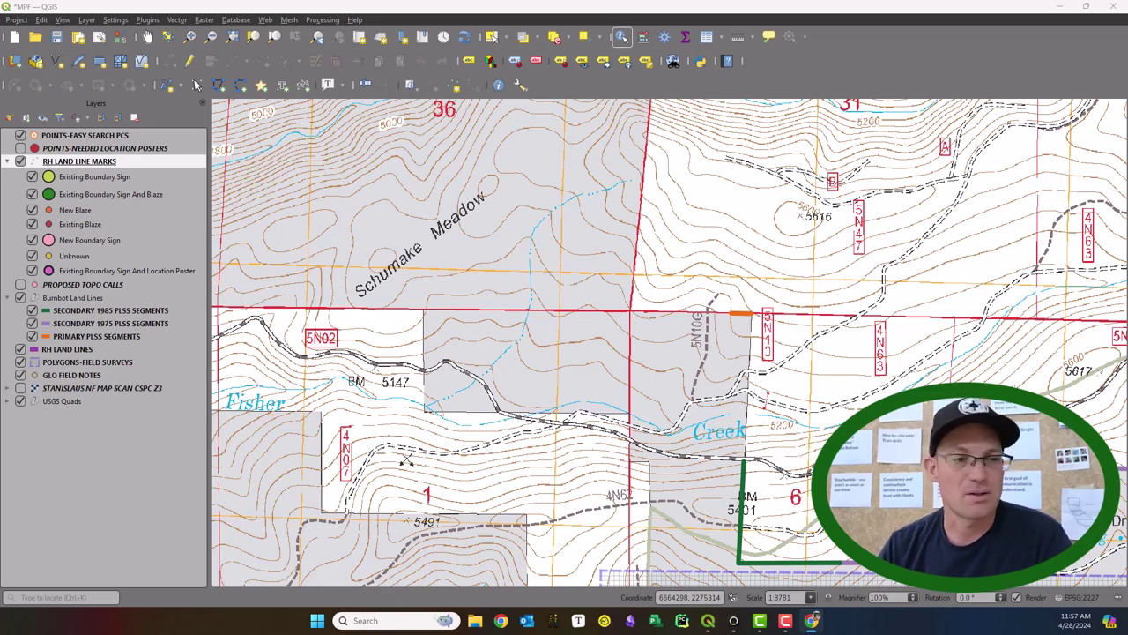
key(alt+Tab)
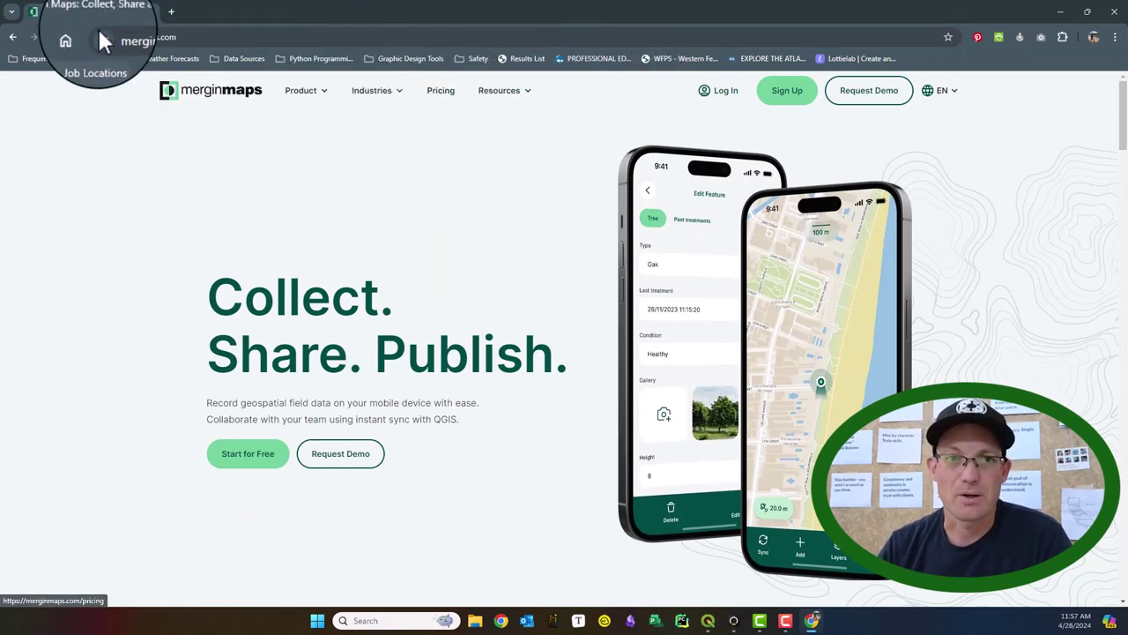
key(alt+Tab)
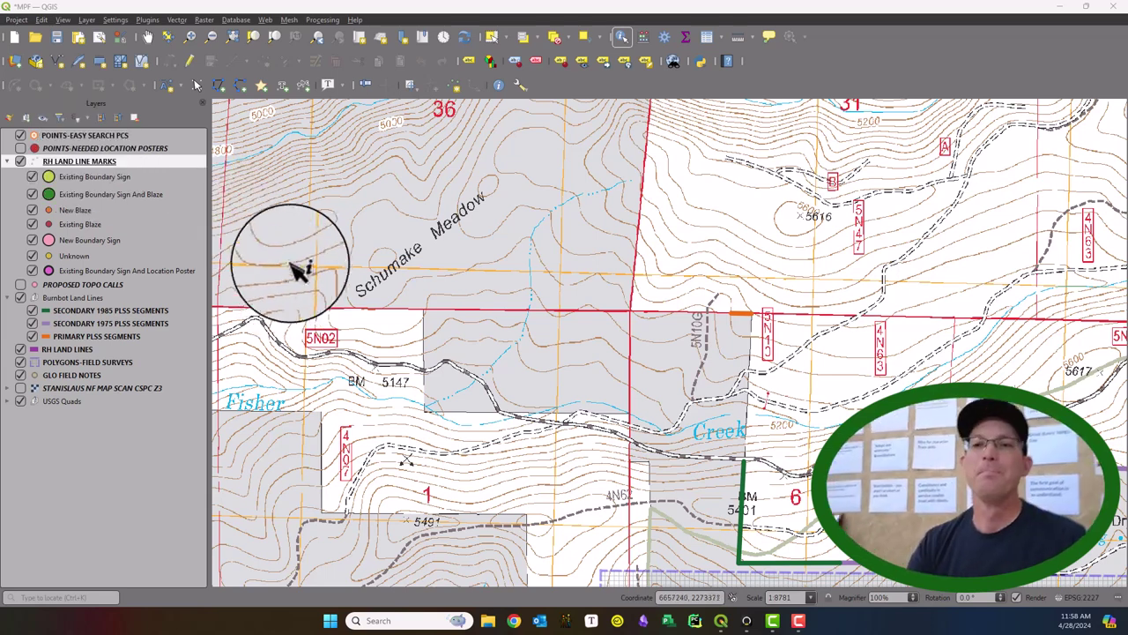
- Toggle editing on RH LAND LINE MARKS, place a test point, and cancel its attribute form
right_click(88, 161)
click(130, 357)
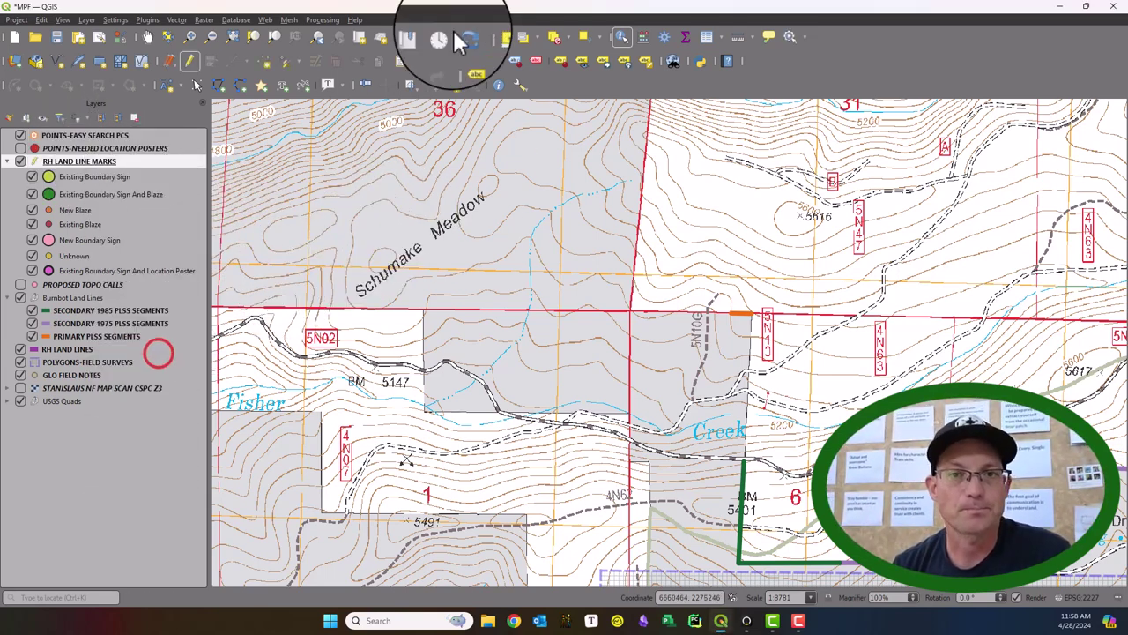
click(265, 61)
click(366, 304)
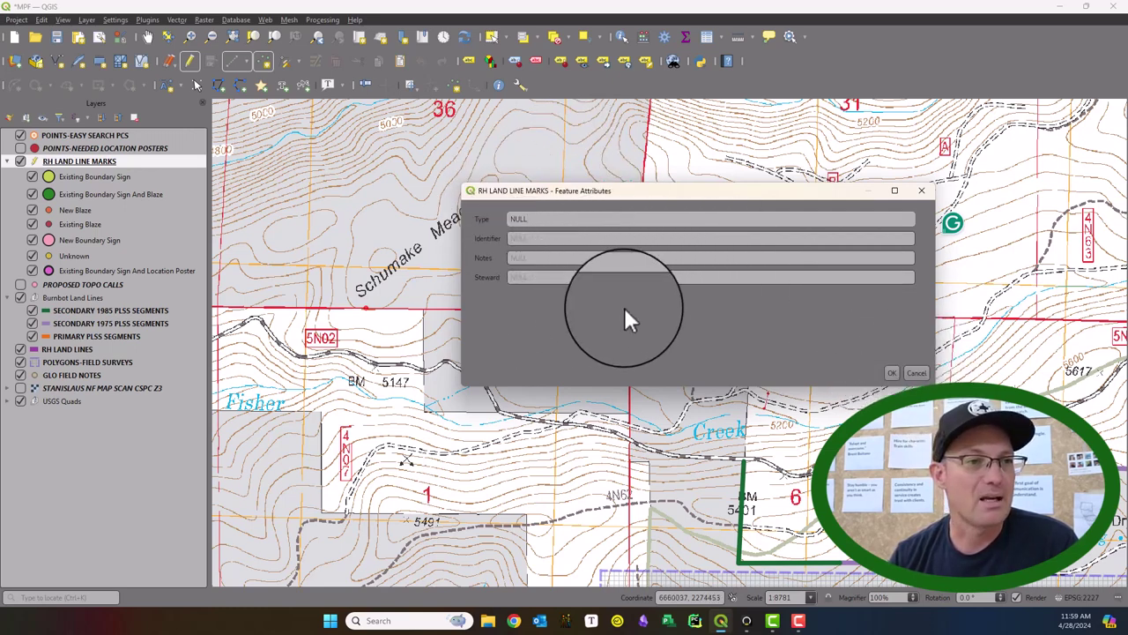
click(917, 373)
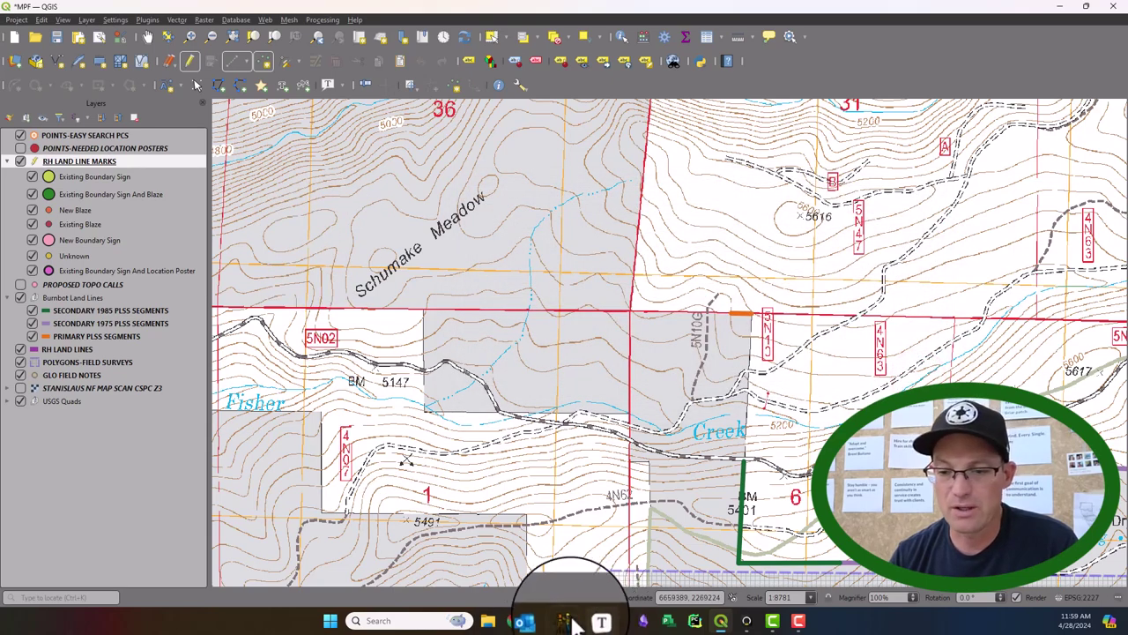
click(514, 620)
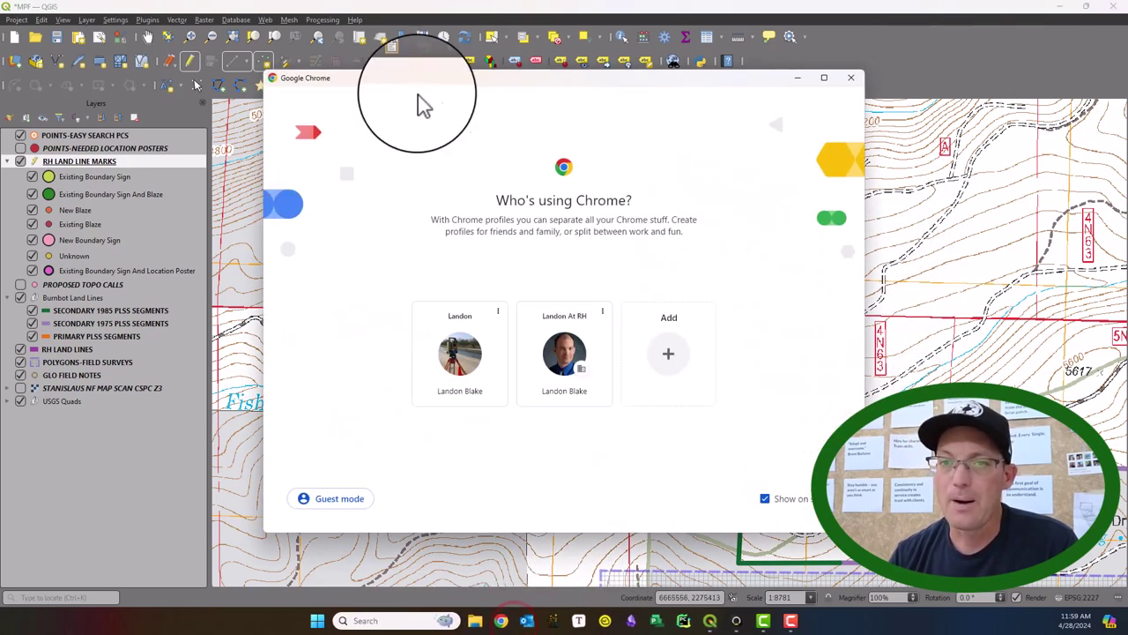
drag(421, 82, 551, 119)
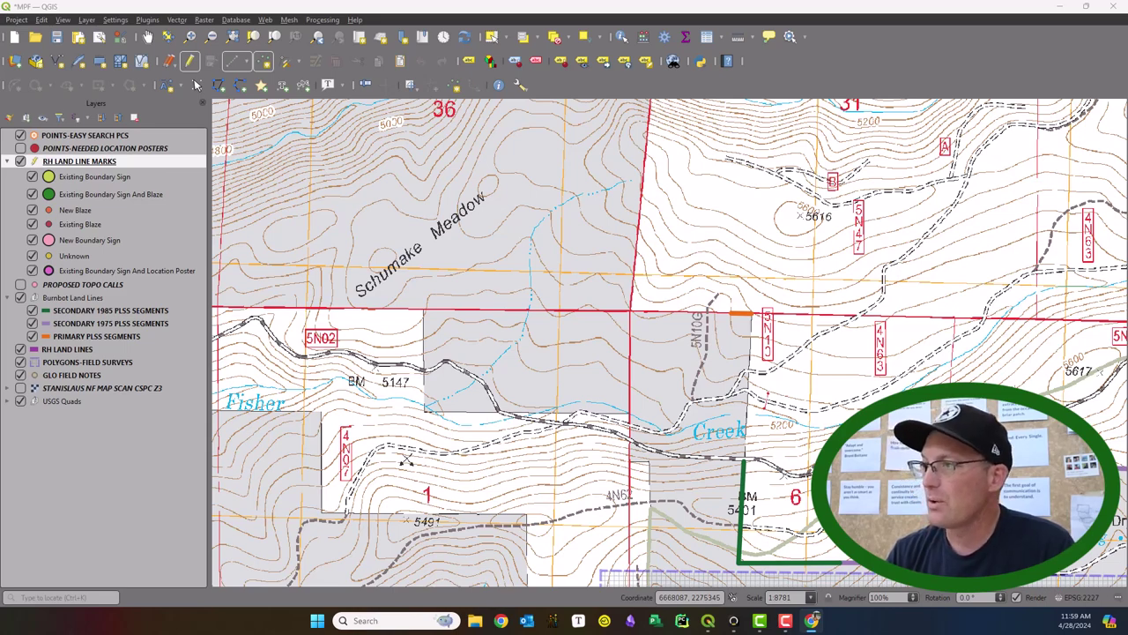
click(811, 621)
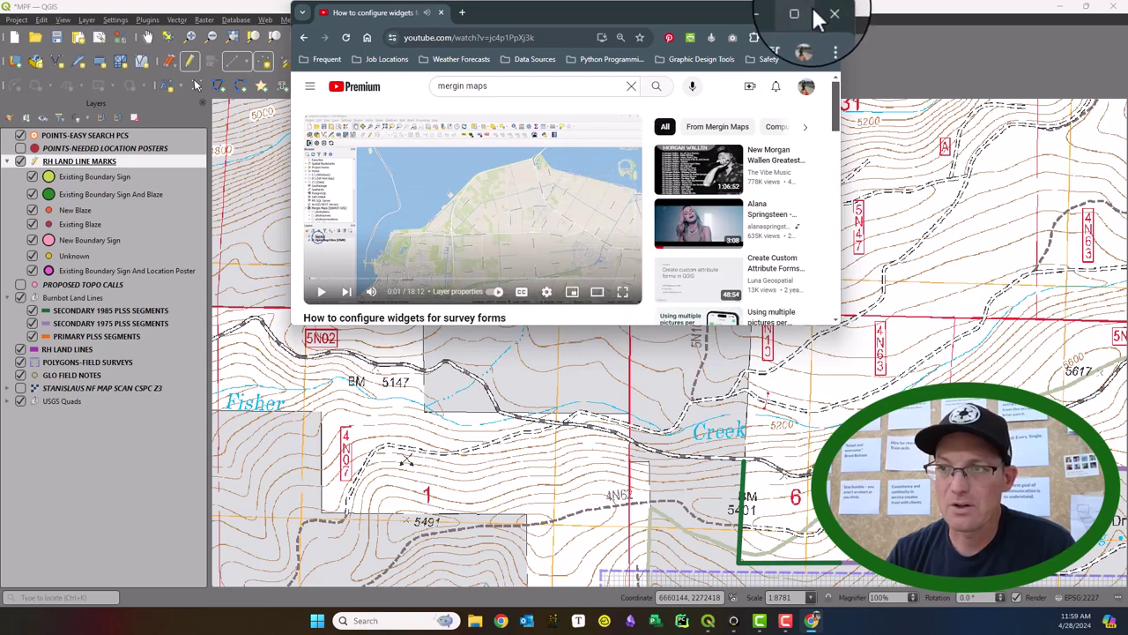
click(800, 11)
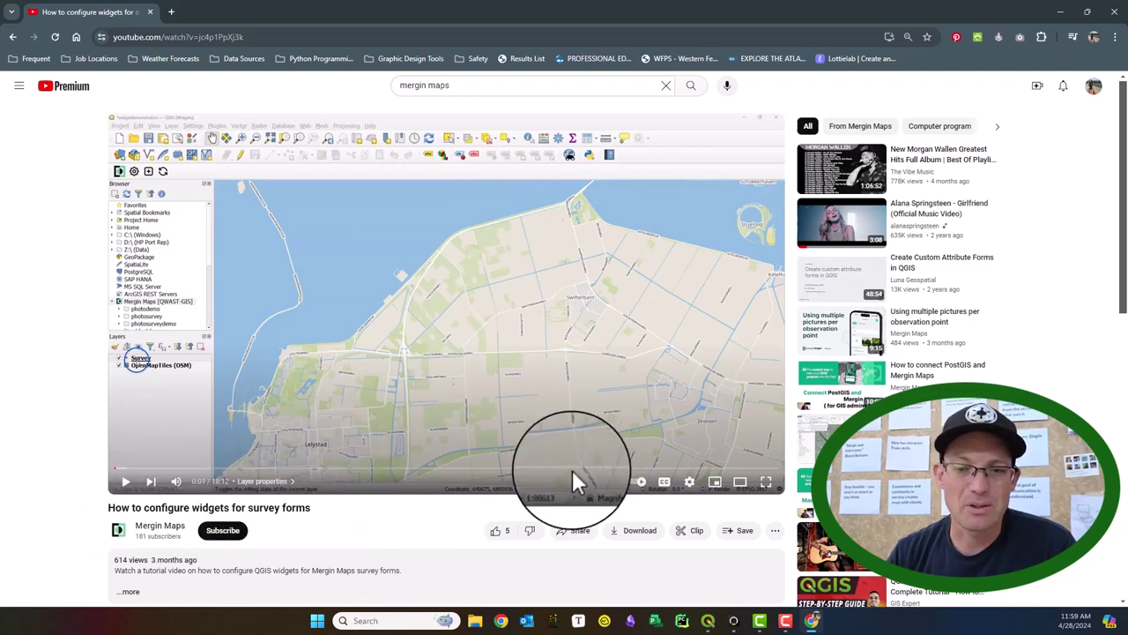
key(super+Down)
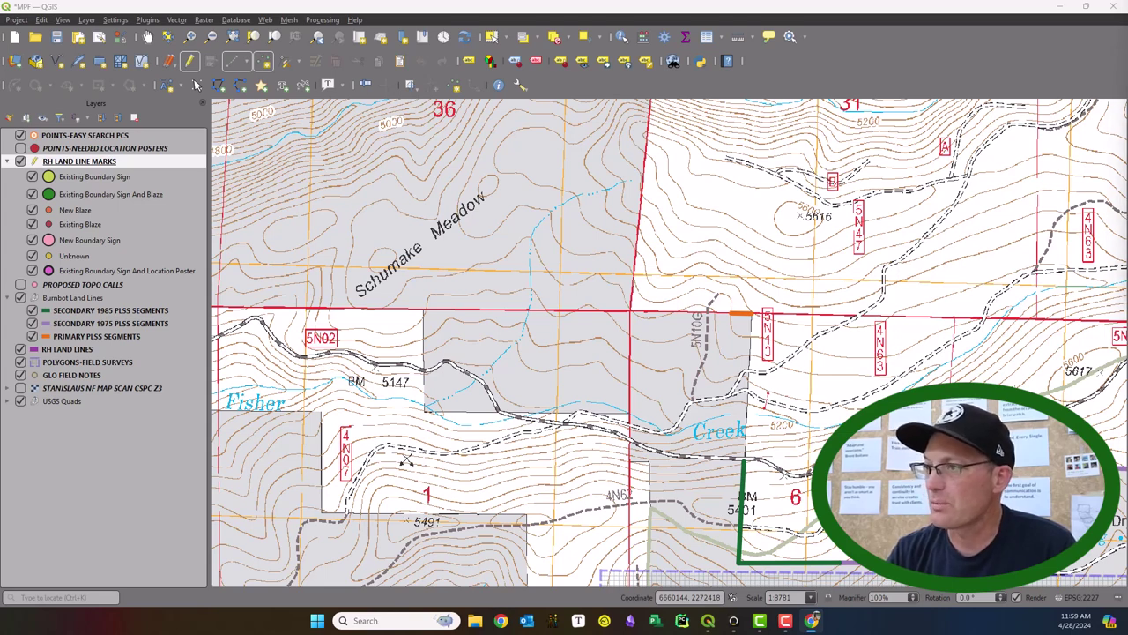
- In the layer's Fields properties, add a text field named Support with length 10
right_click(126, 165)
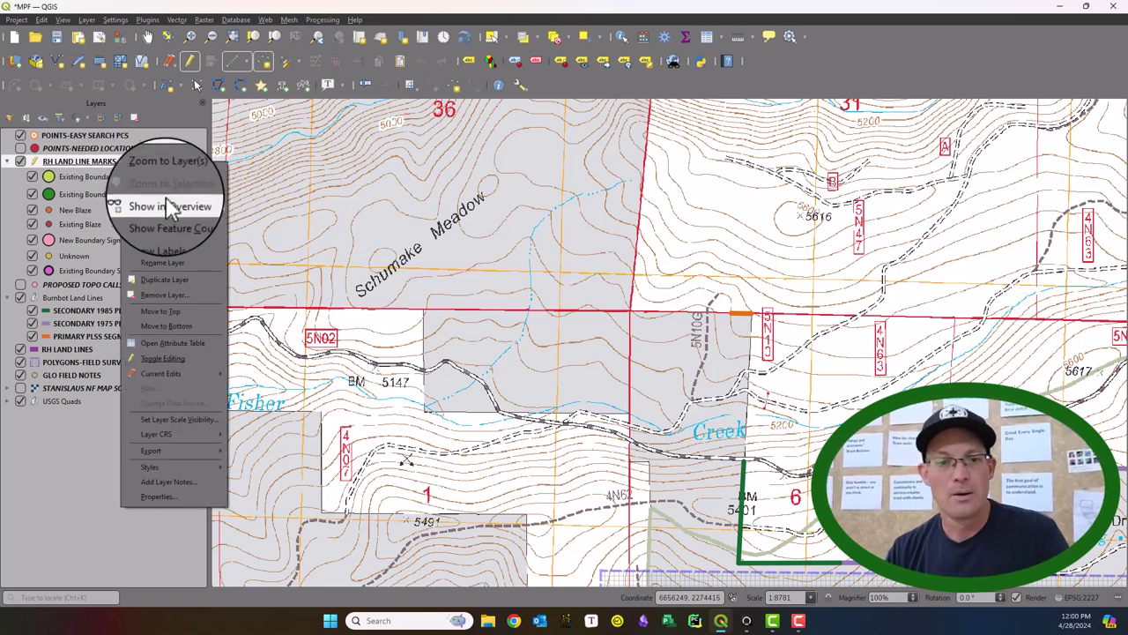
click(178, 501)
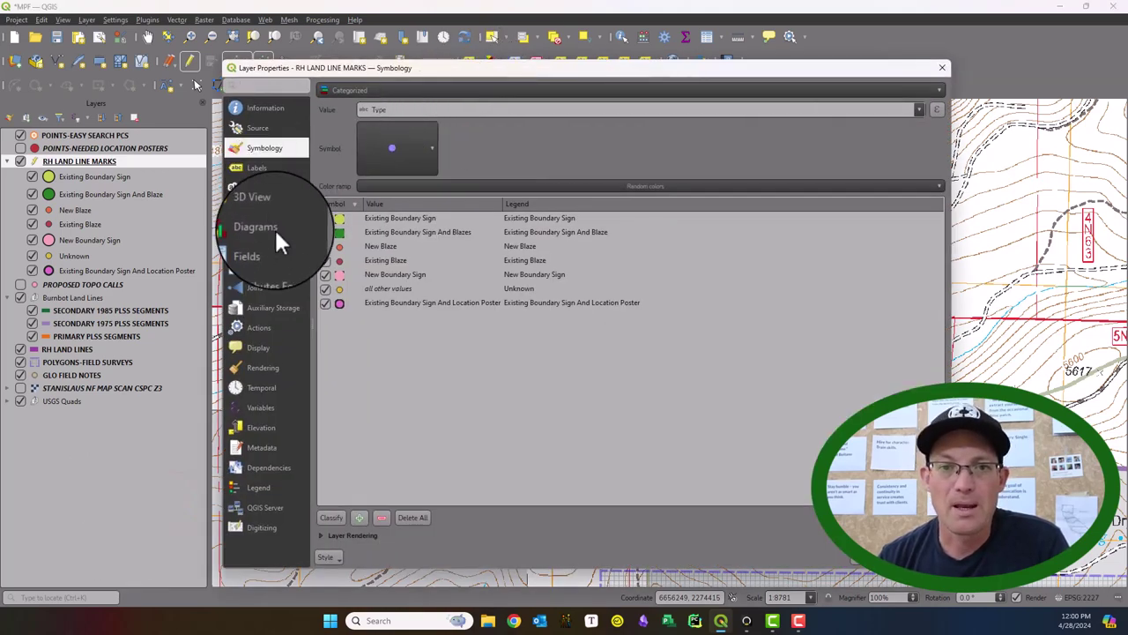
click(261, 248)
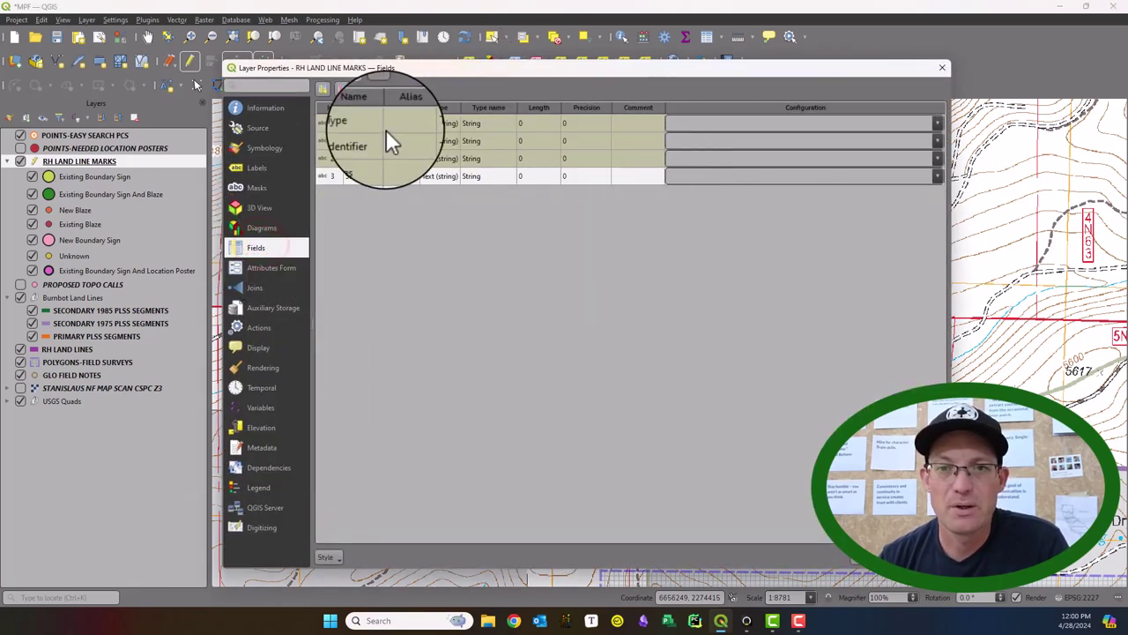
click(324, 86)
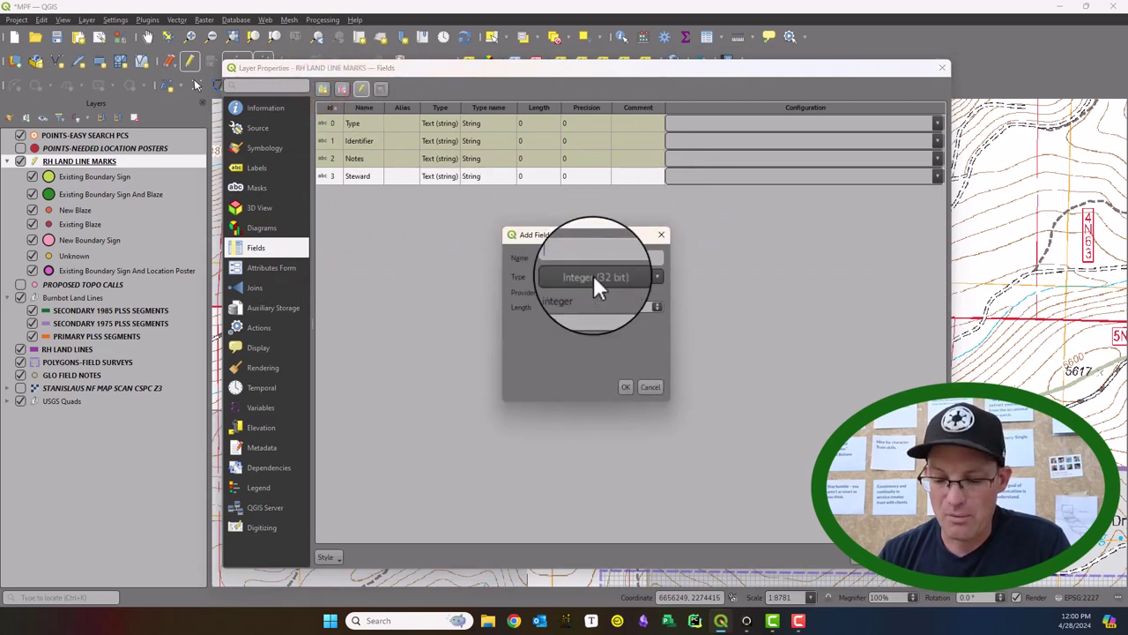
text(Sup)
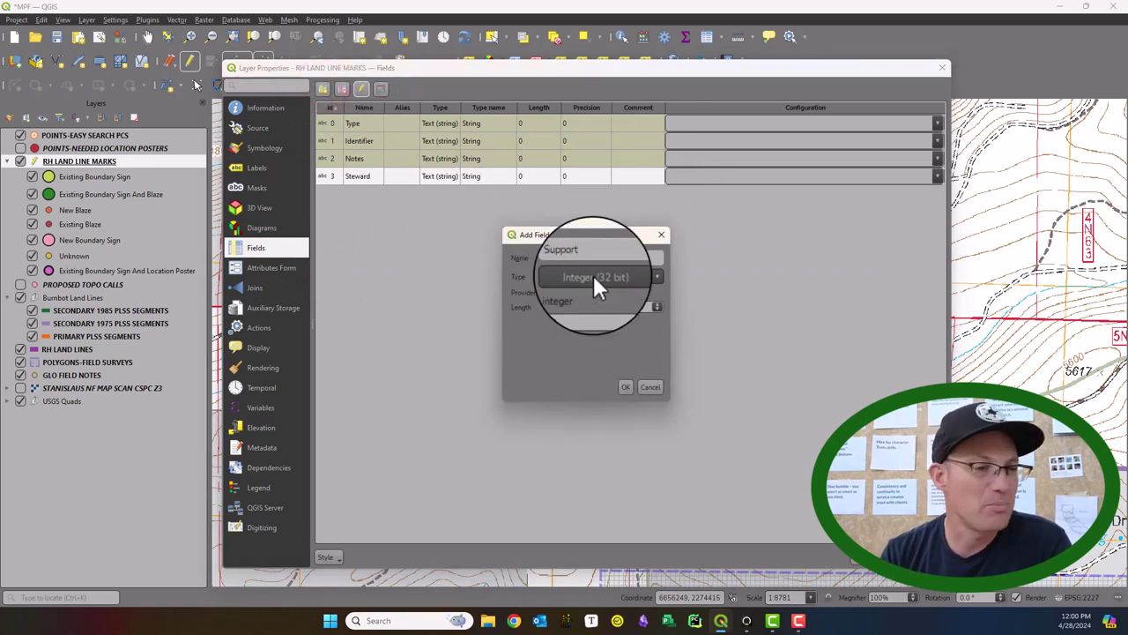
text(port)
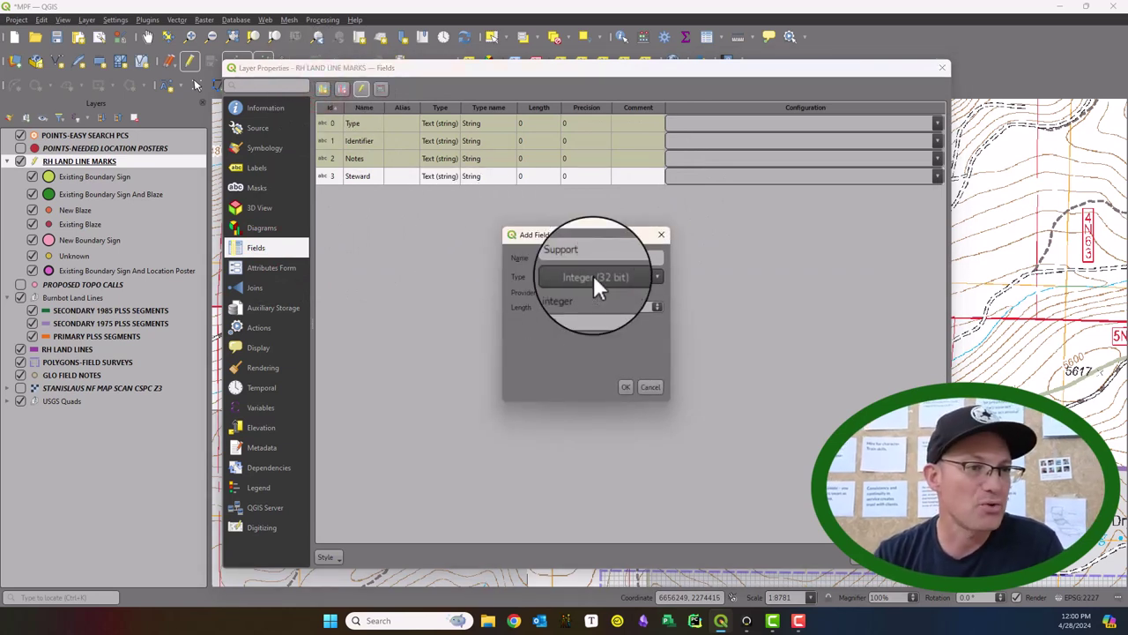
click(647, 277)
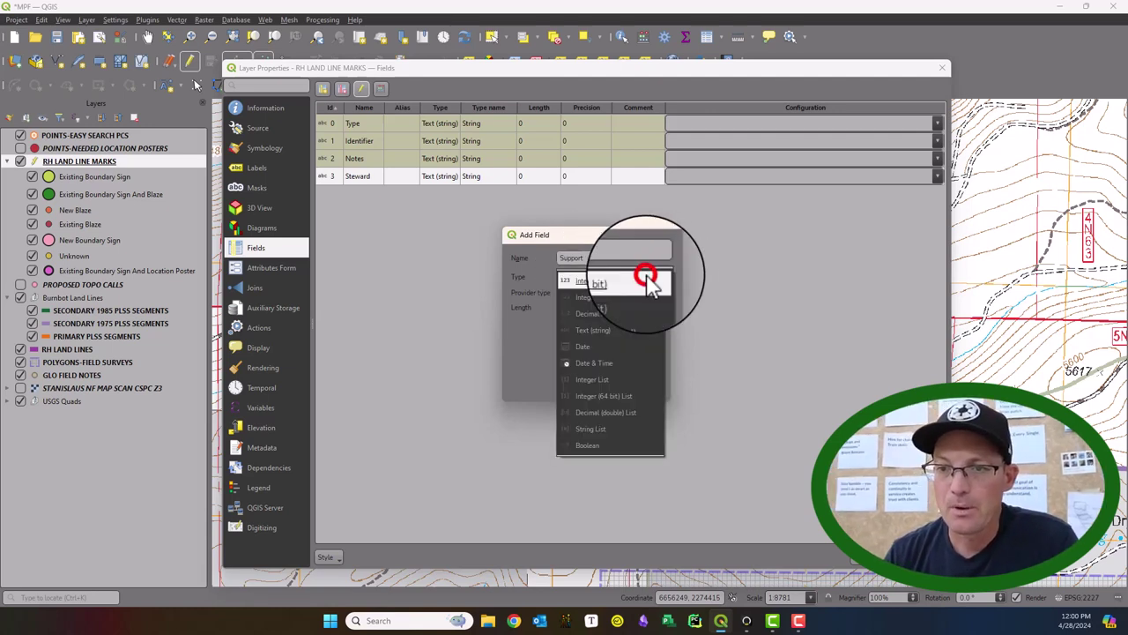
click(617, 331)
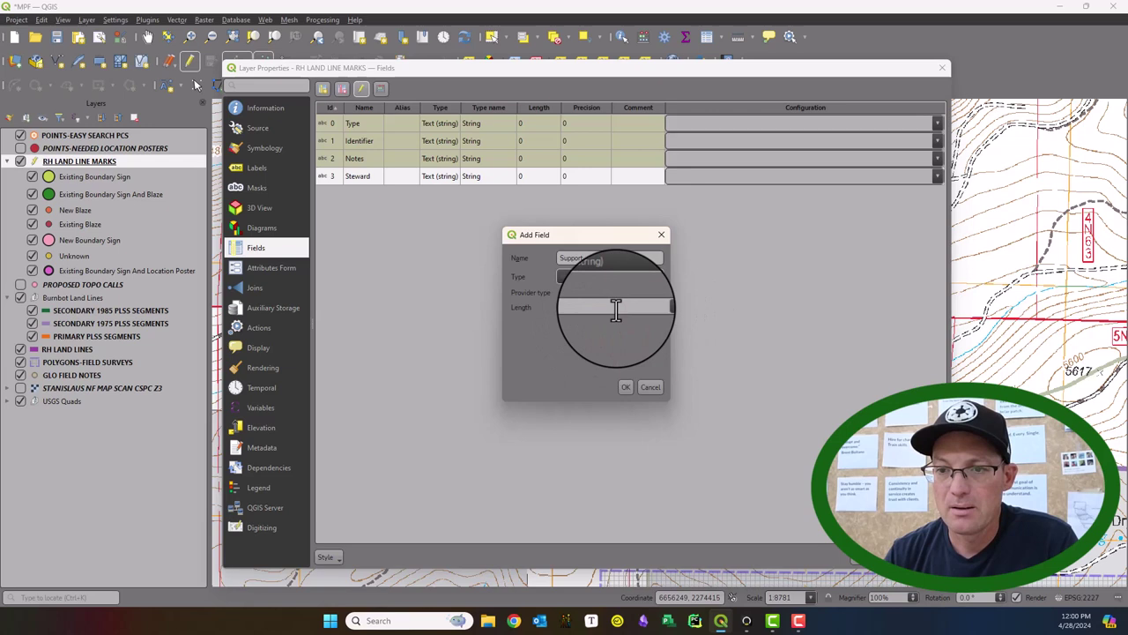
click(625, 388)
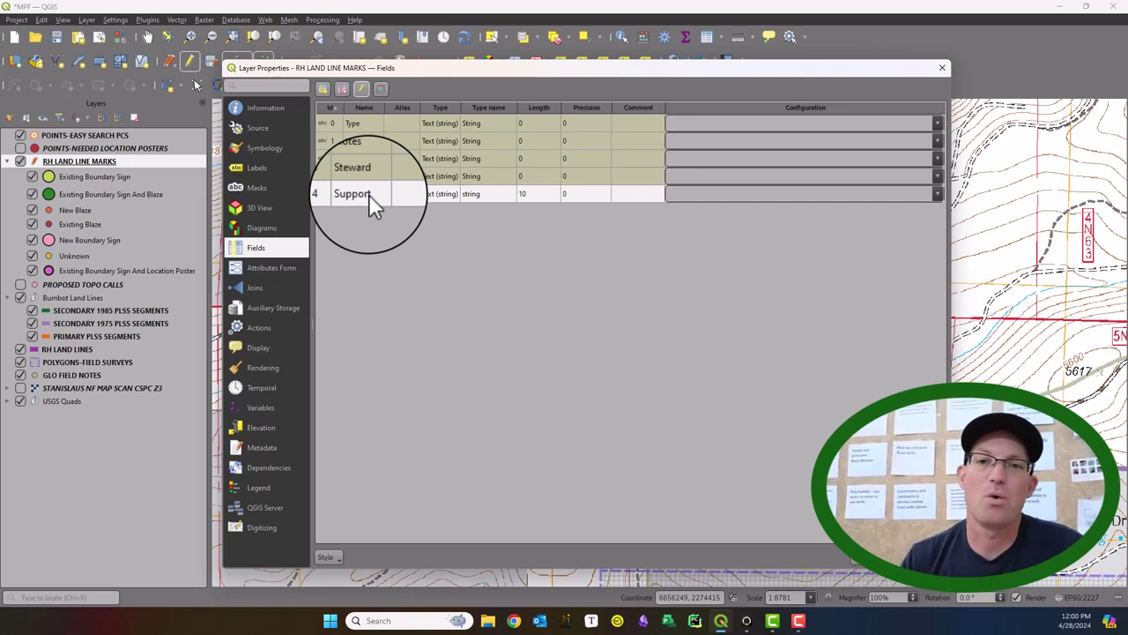
- Add an Integer (32 bit) field named Blaze Type
click(324, 89)
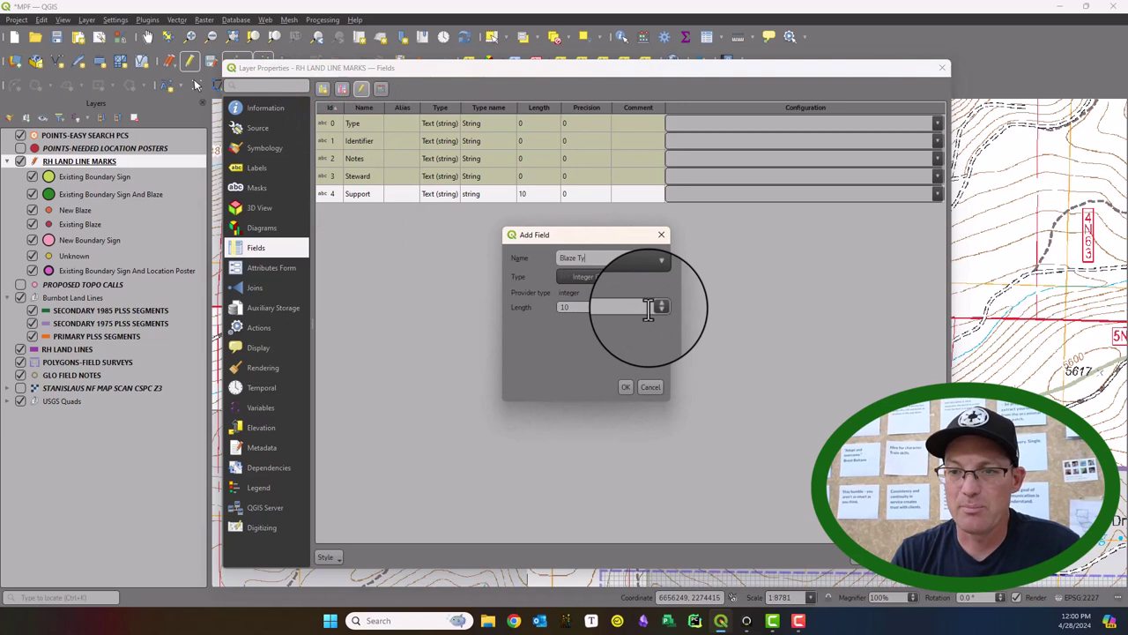
click(610, 306)
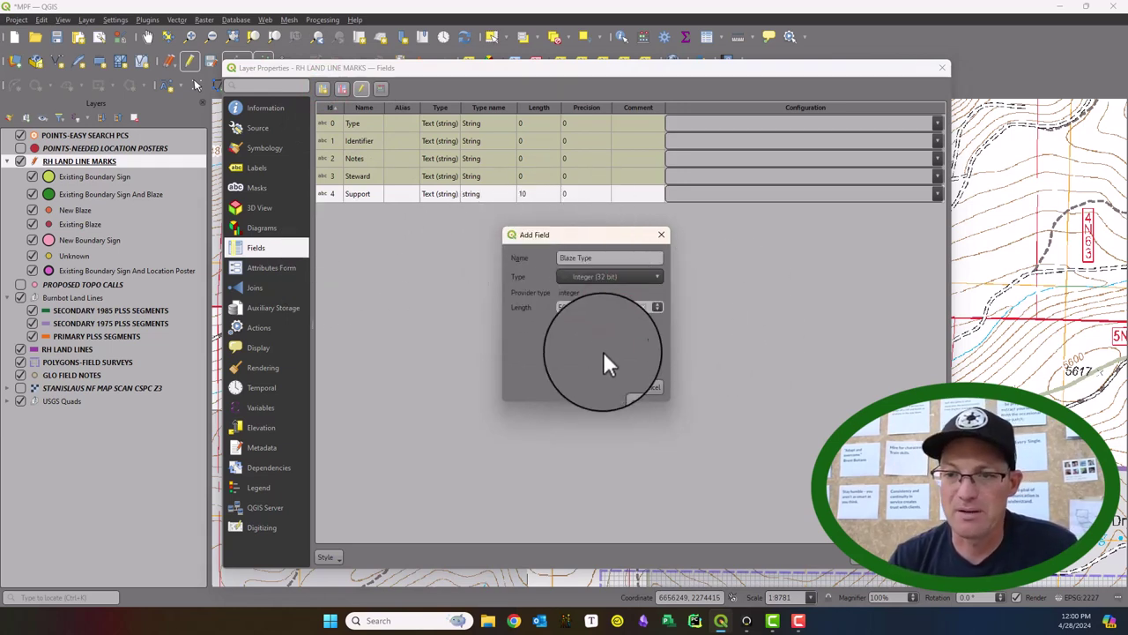
click(625, 386)
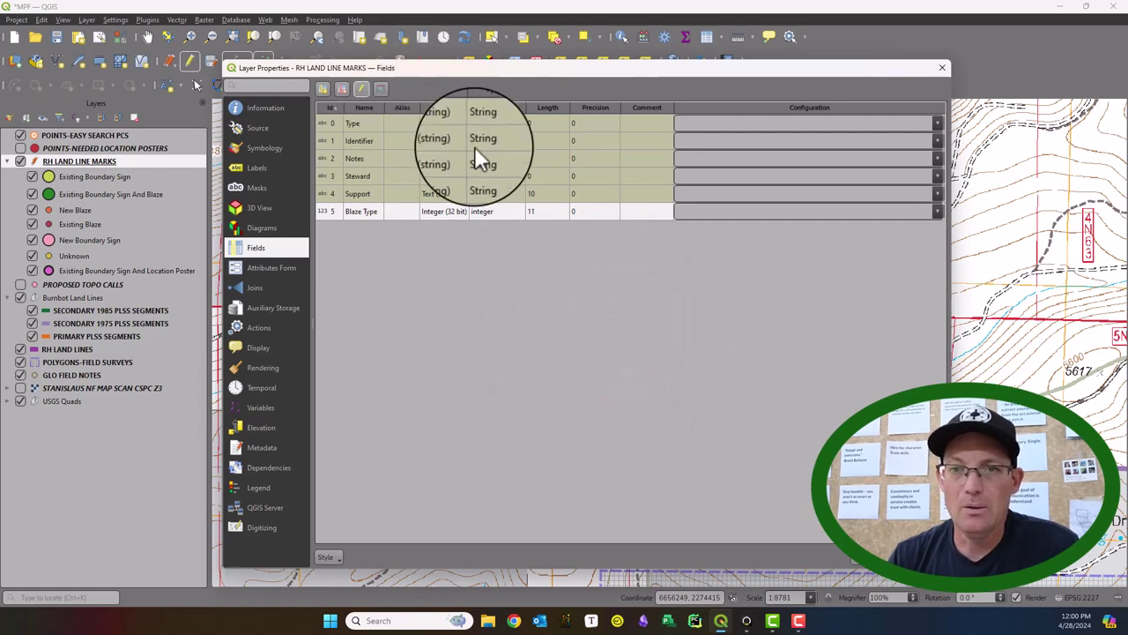
- In Attributes Form, set the Type field's widget to Value Map
click(293, 269)
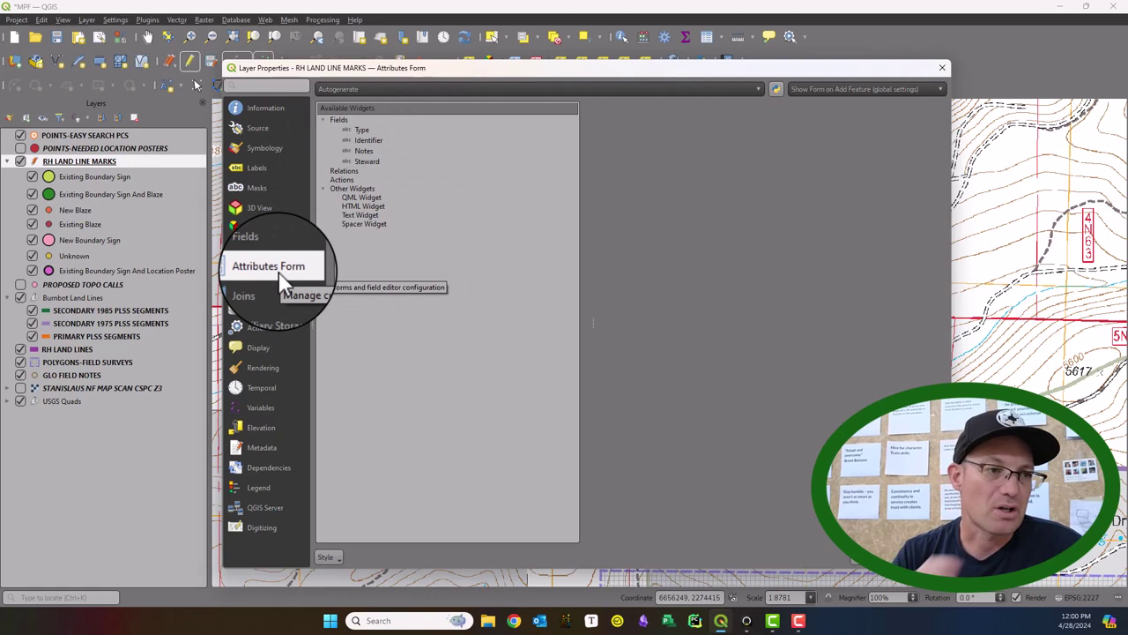
click(363, 129)
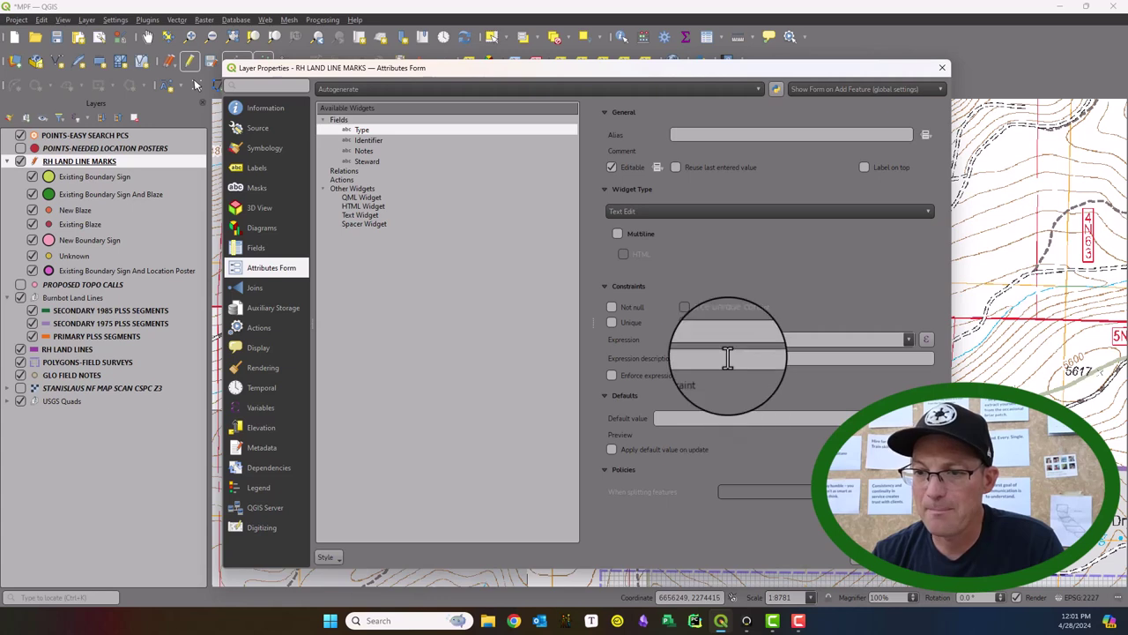
click(746, 212)
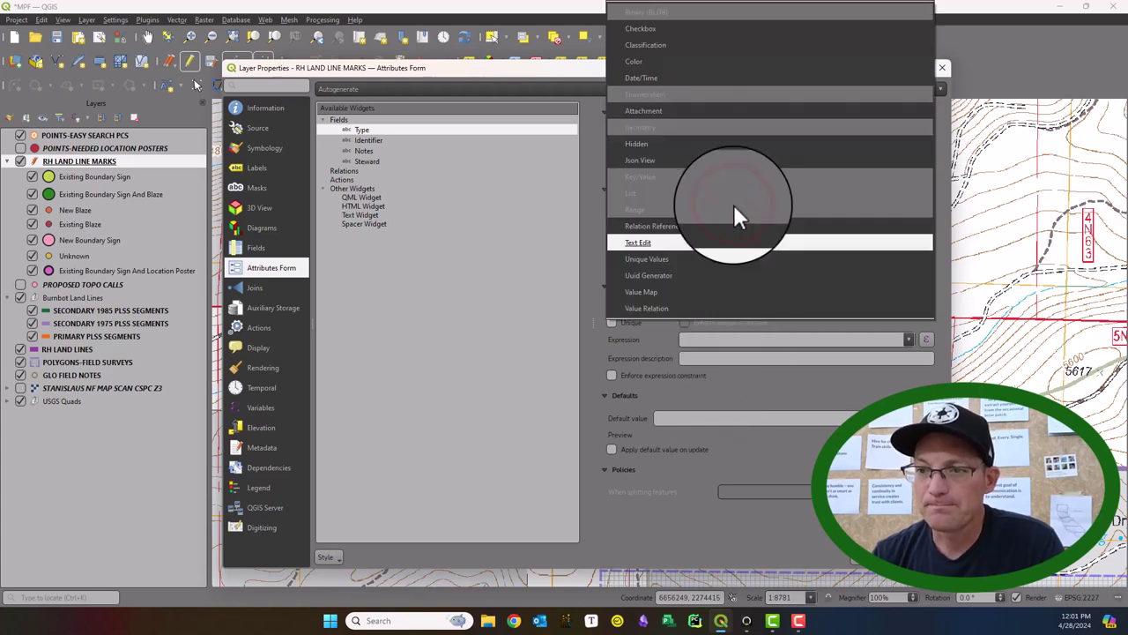
click(690, 290)
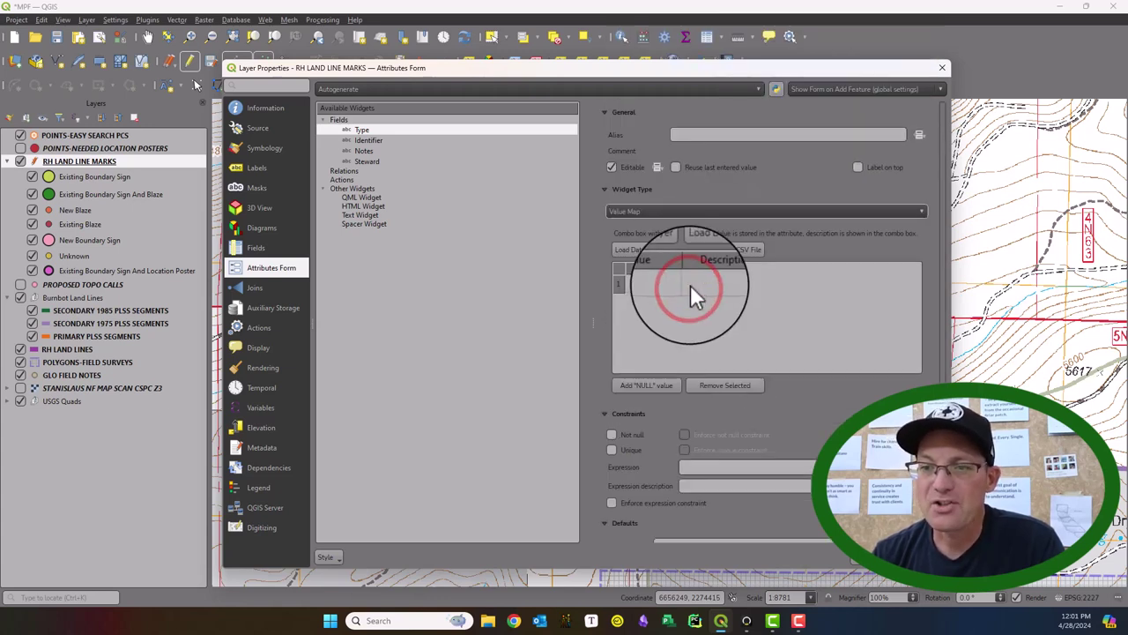
click(651, 286)
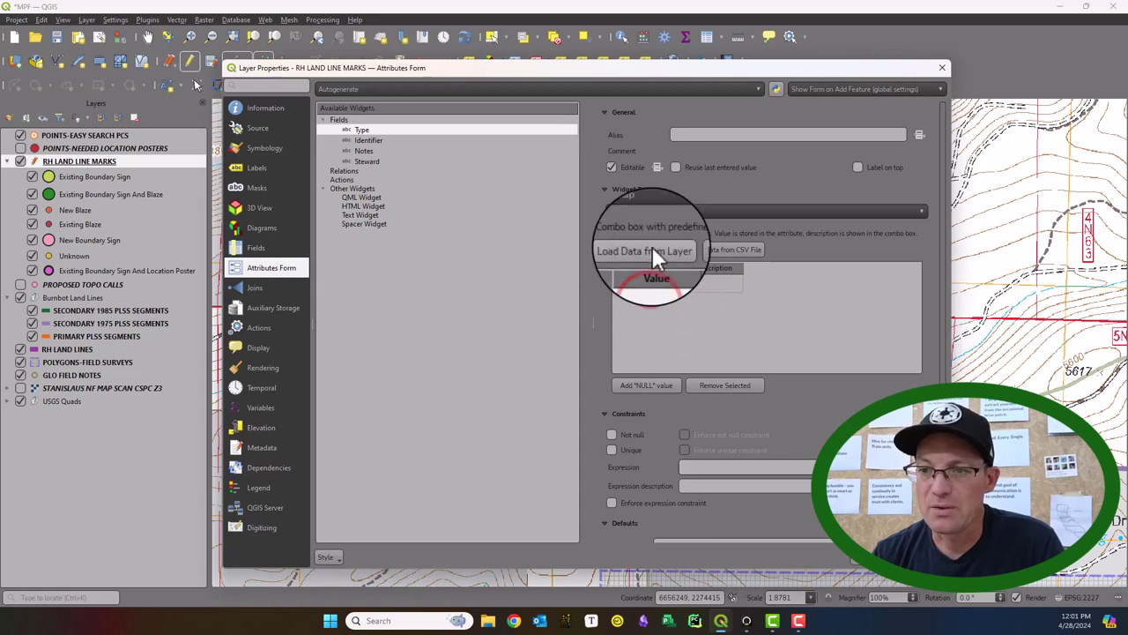
- Load the Type values from RH LAND LINE MARKS and widen the Value column to review them
click(651, 251)
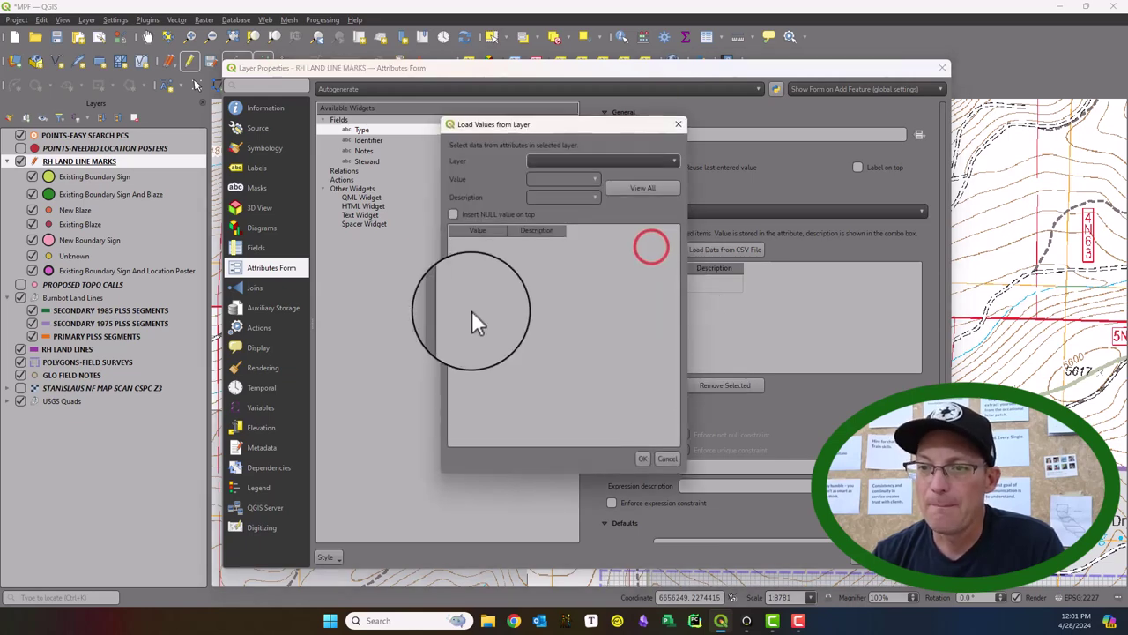
click(561, 159)
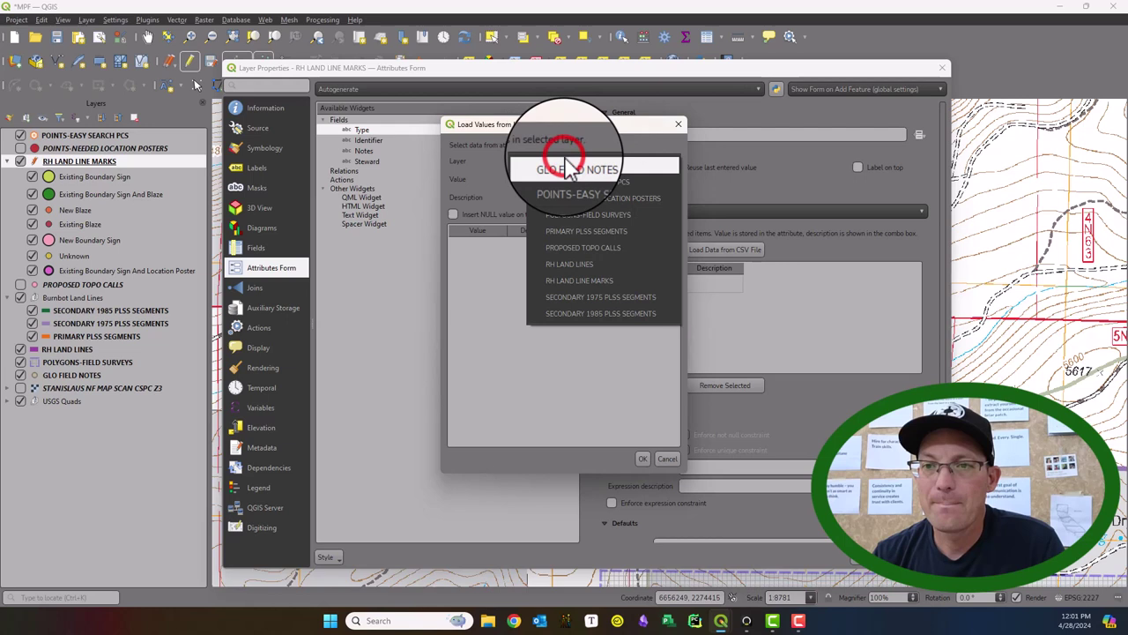
click(611, 285)
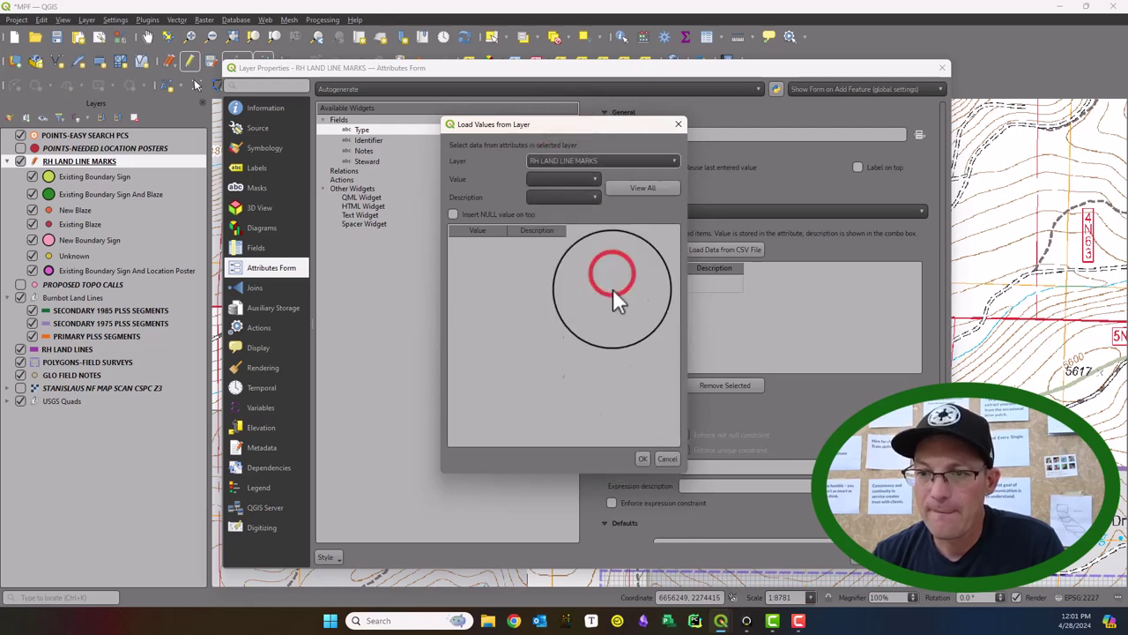
click(582, 180)
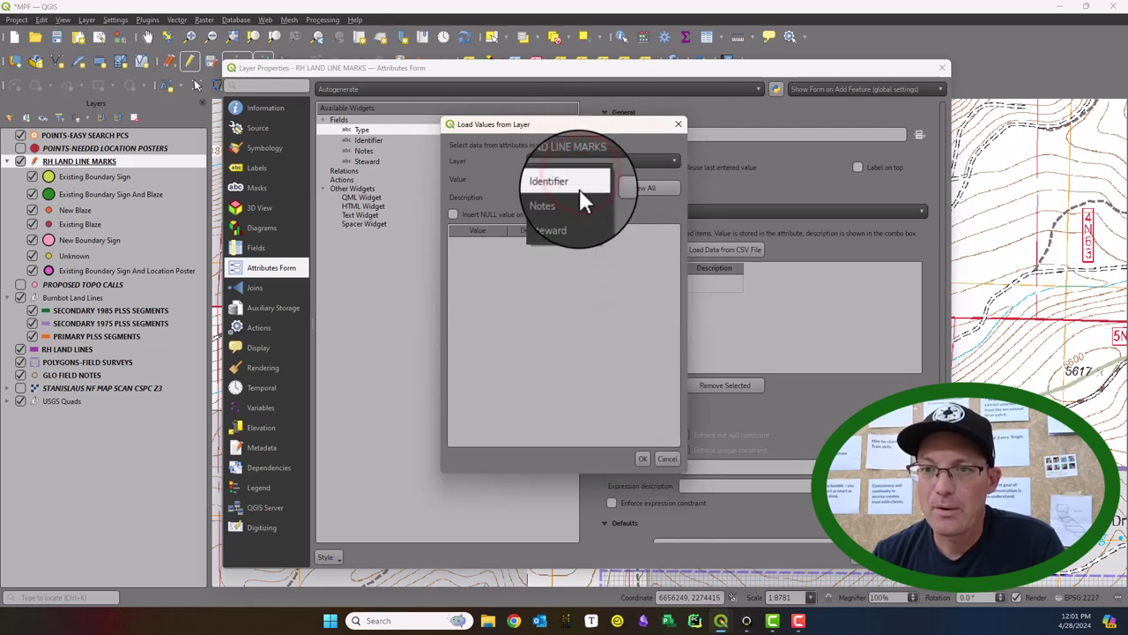
click(574, 231)
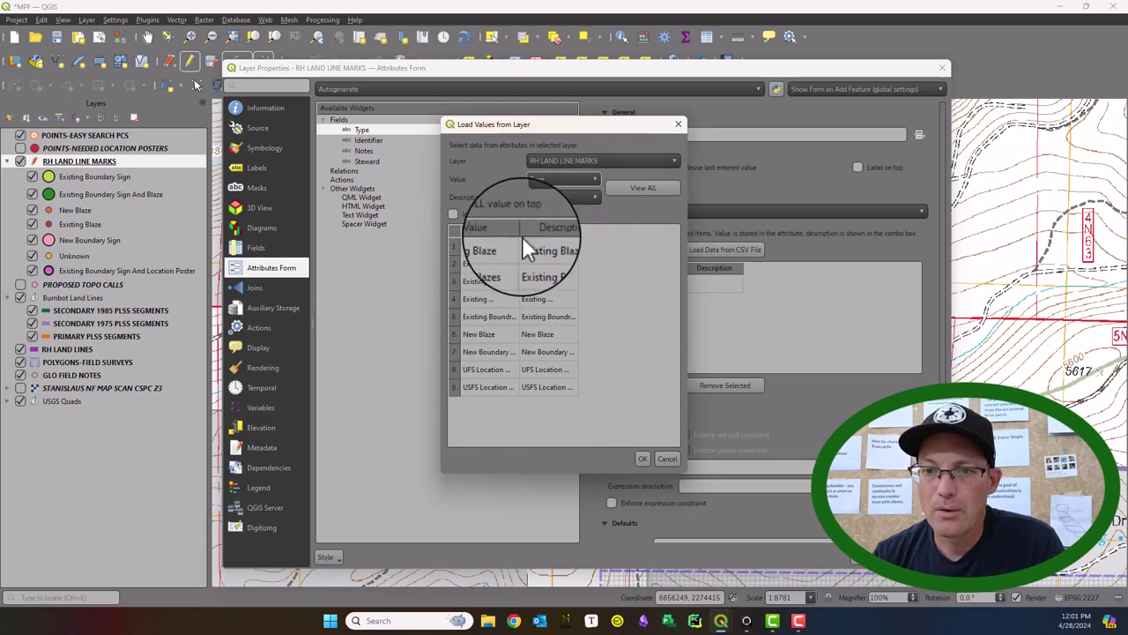
drag(520, 230, 592, 231)
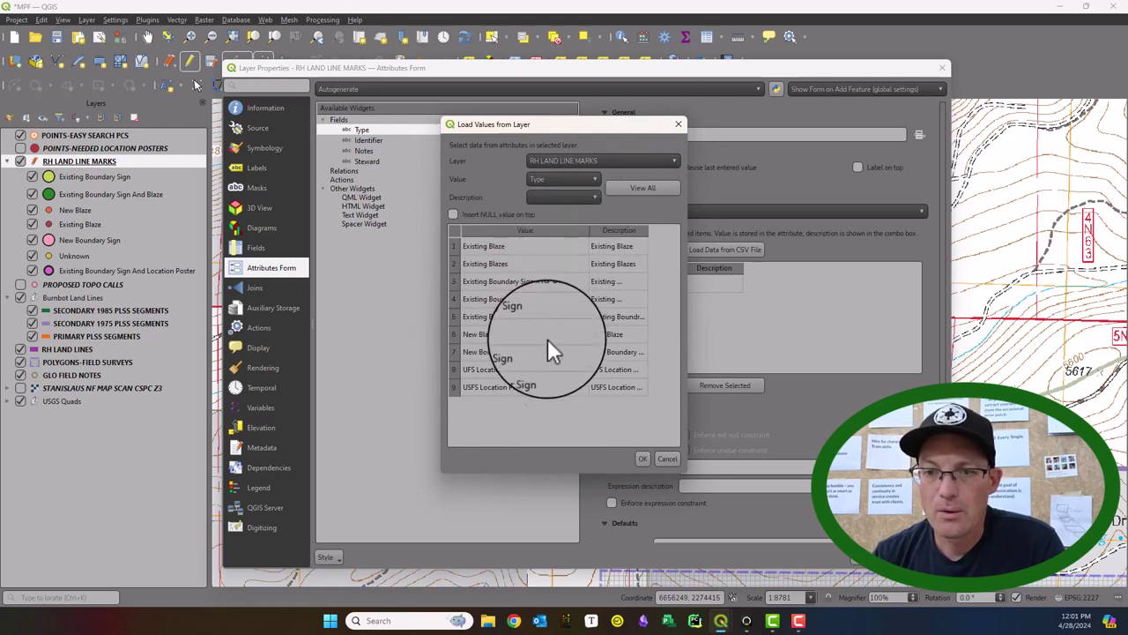
click(460, 246)
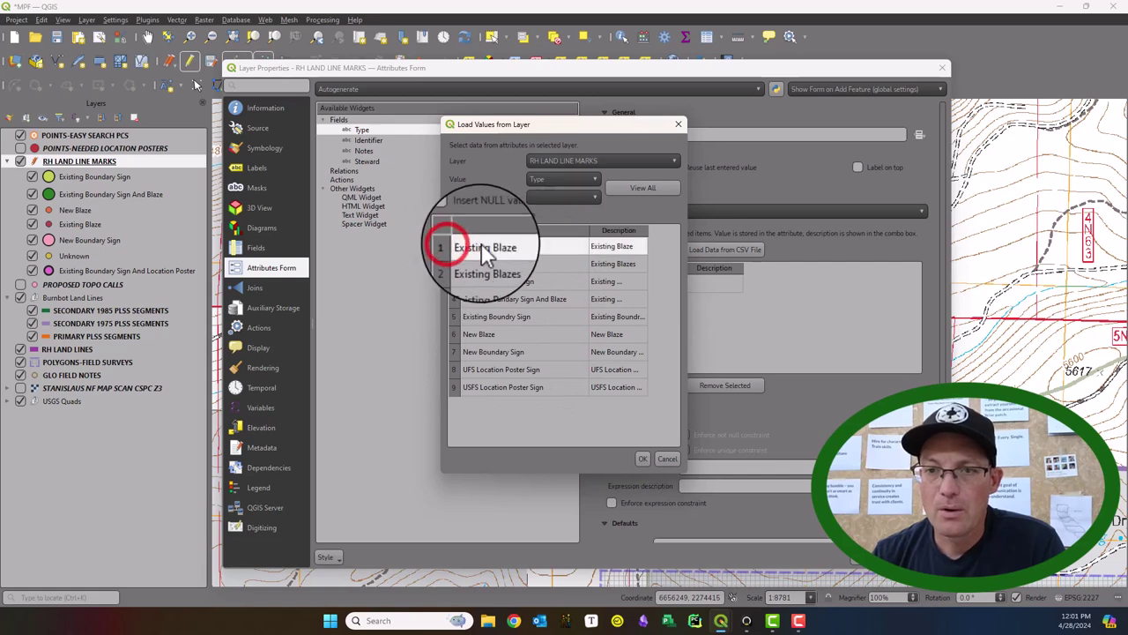
- Accept the loaded values and remove the duplicate Existing Blaze and Boundary Sign entries
click(641, 460)
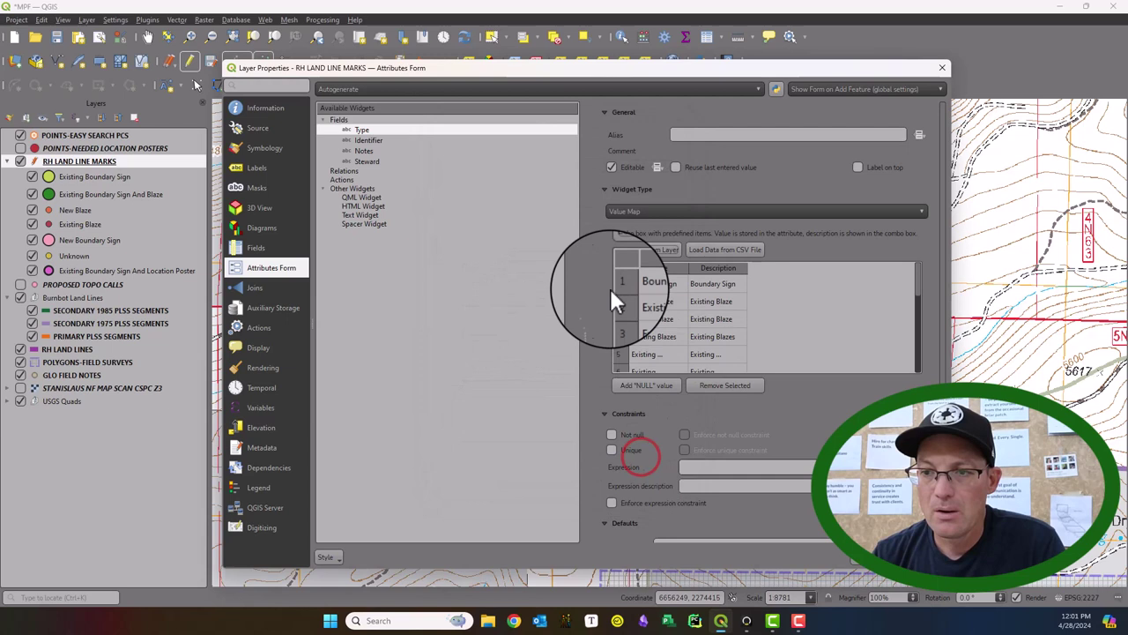
click(624, 300)
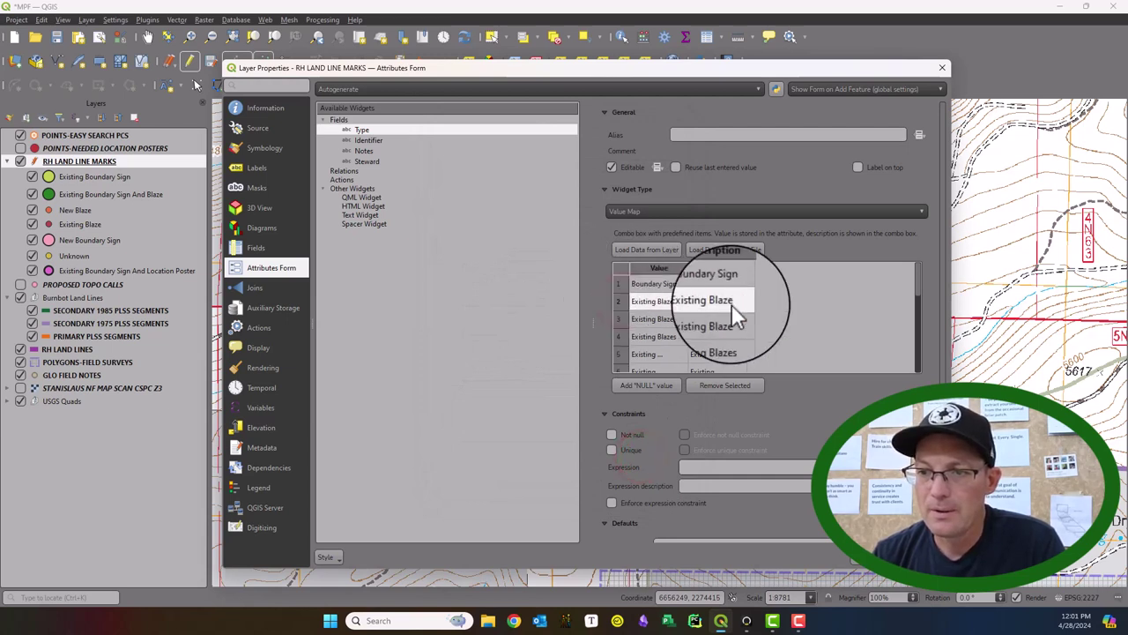
click(720, 385)
scroll(737, 339, down, 2)
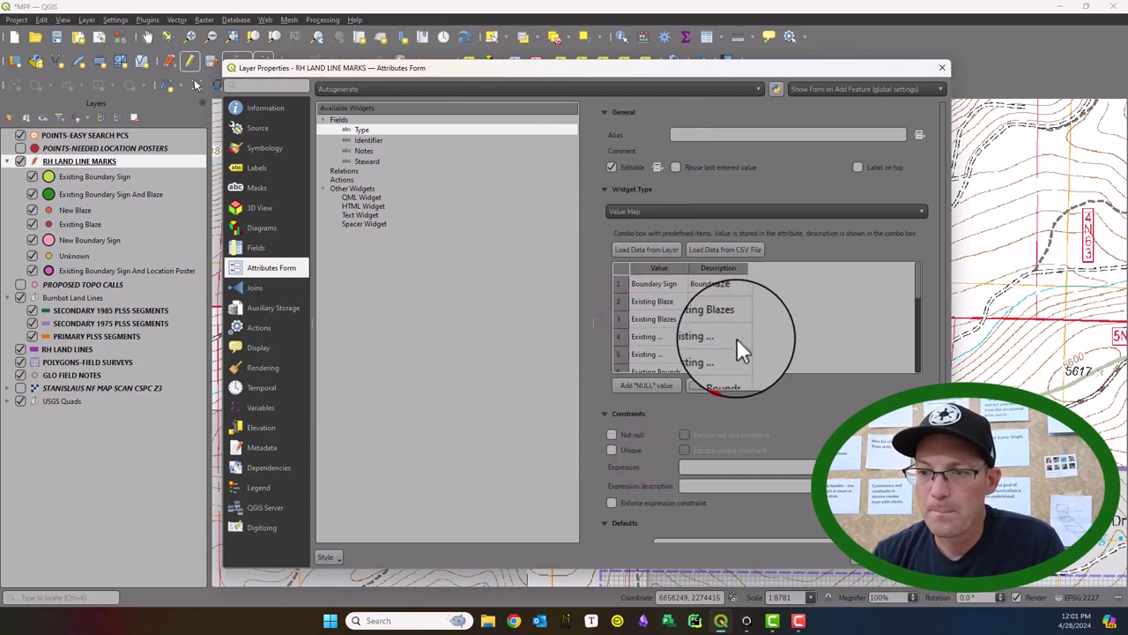
scroll(773, 331, up, 2)
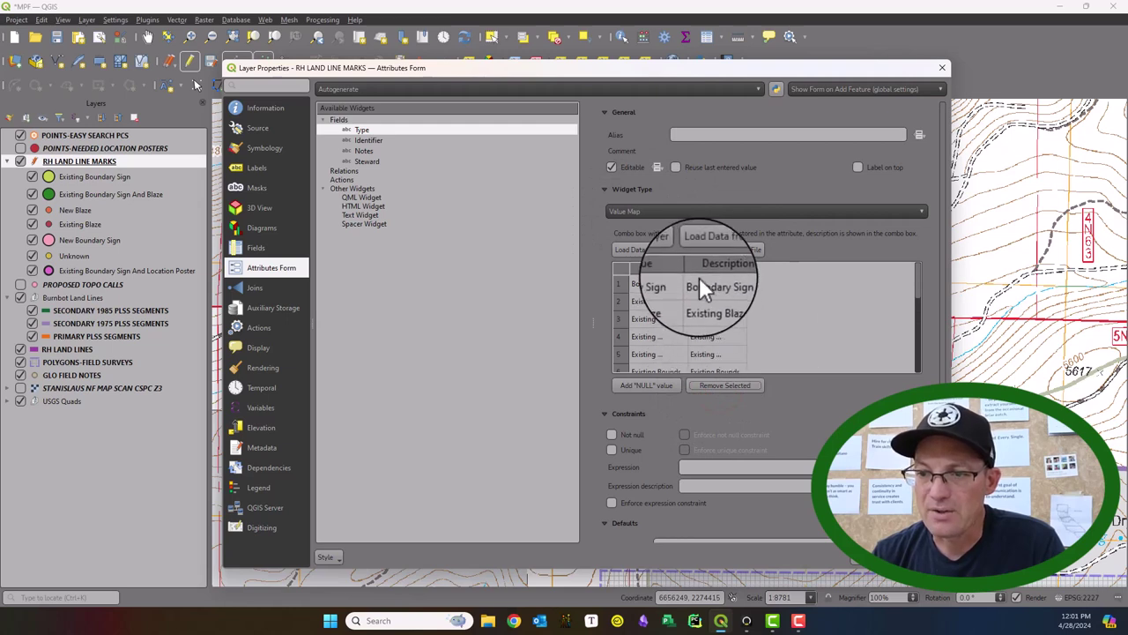
drag(690, 268, 788, 268)
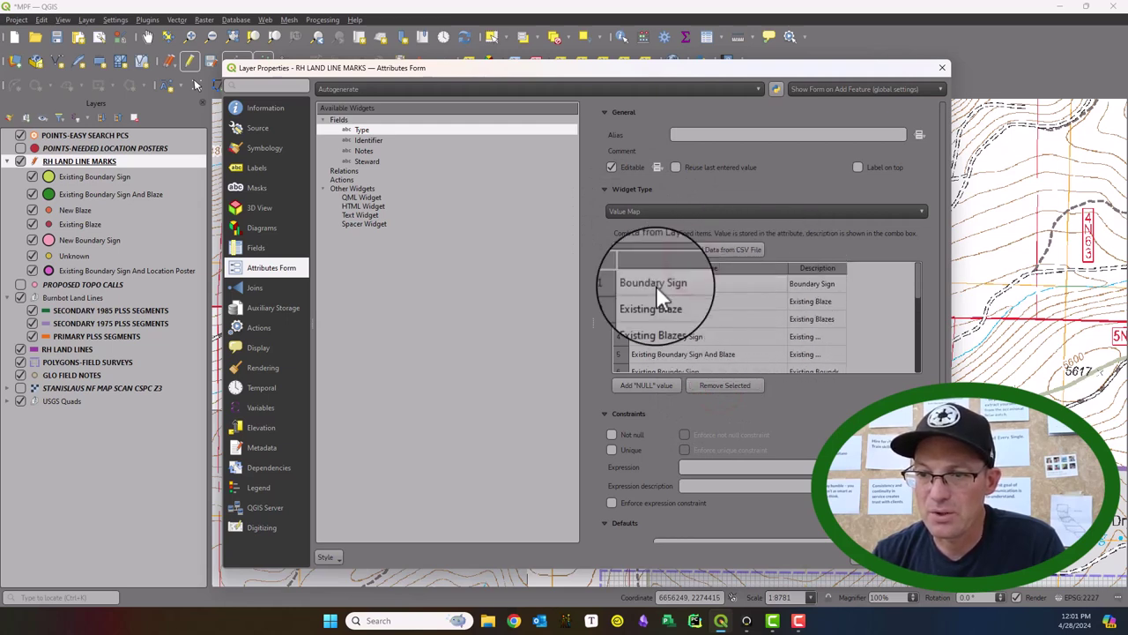
click(622, 284)
click(725, 385)
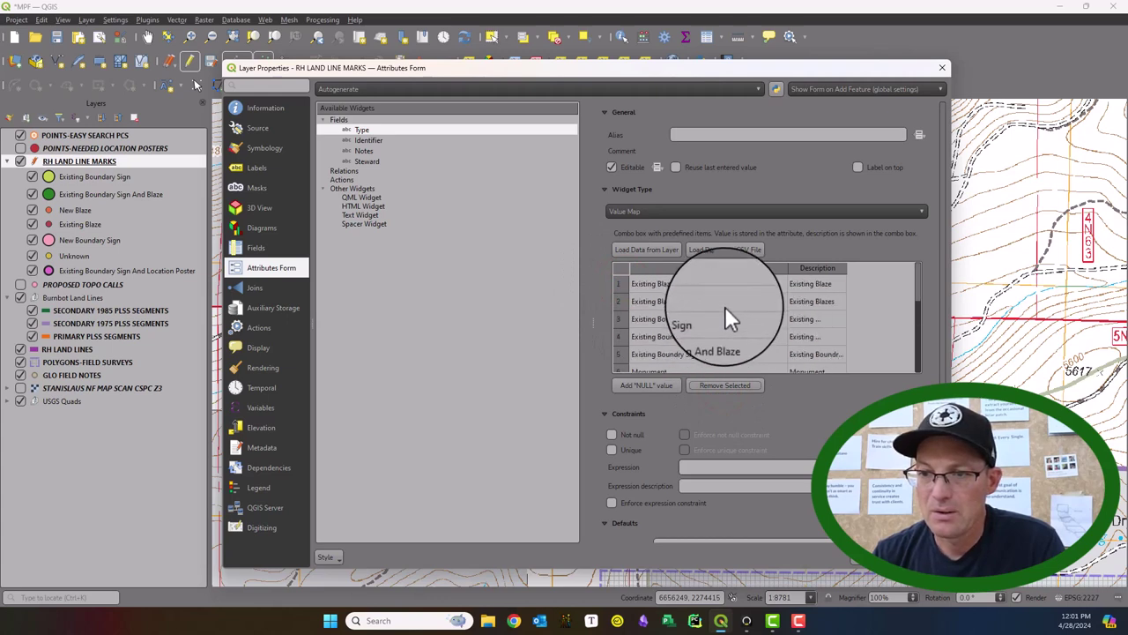
click(621, 355)
click(707, 383)
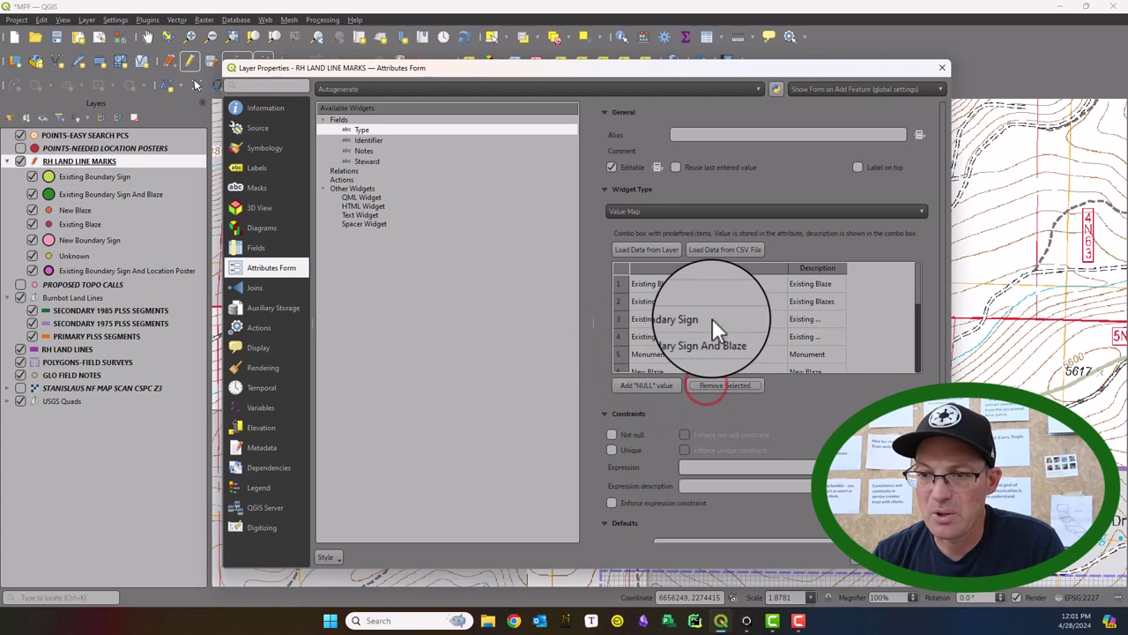
- Remove Monument, the duplicate new boundary sign entries, and Placemark 10
scroll(679, 317, down, 1)
click(621, 302)
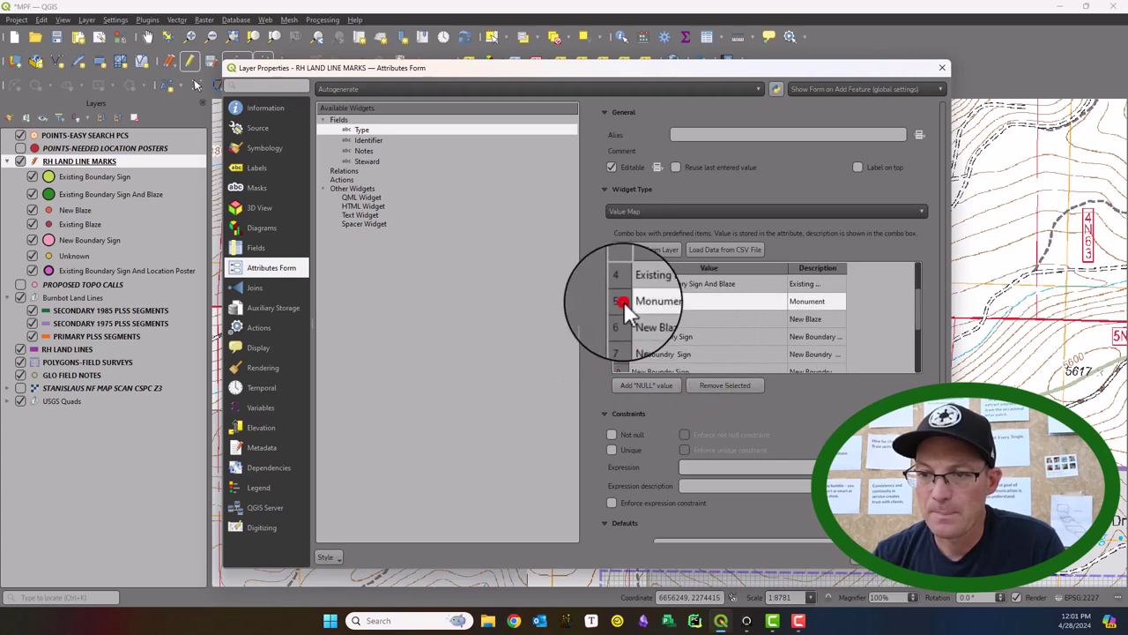
click(751, 386)
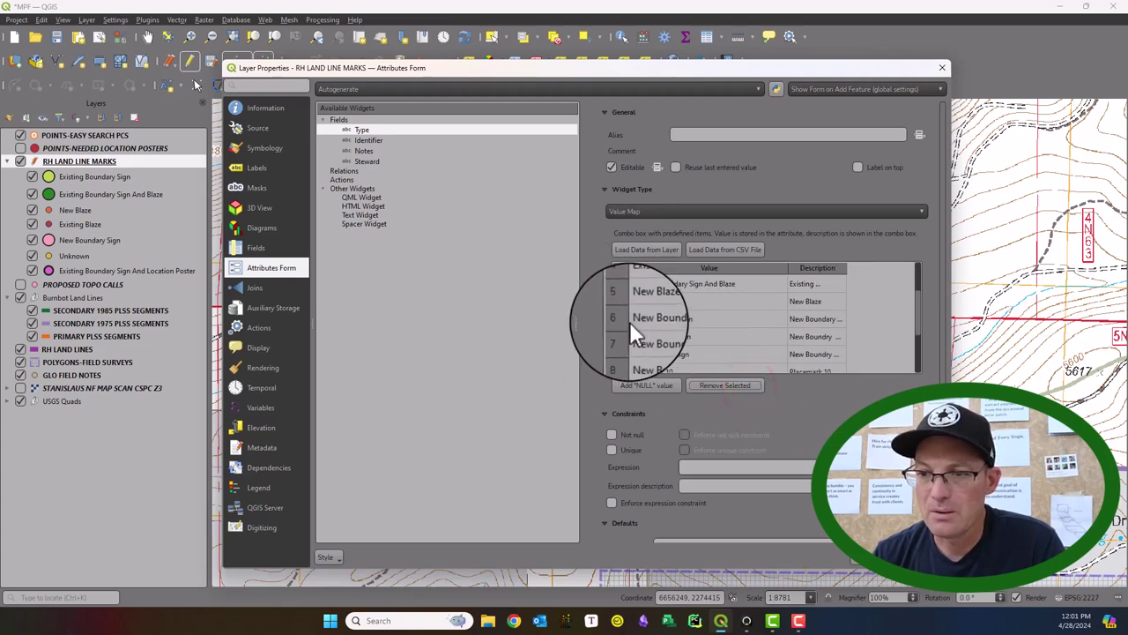
scroll(629, 321, down, 1)
click(614, 305)
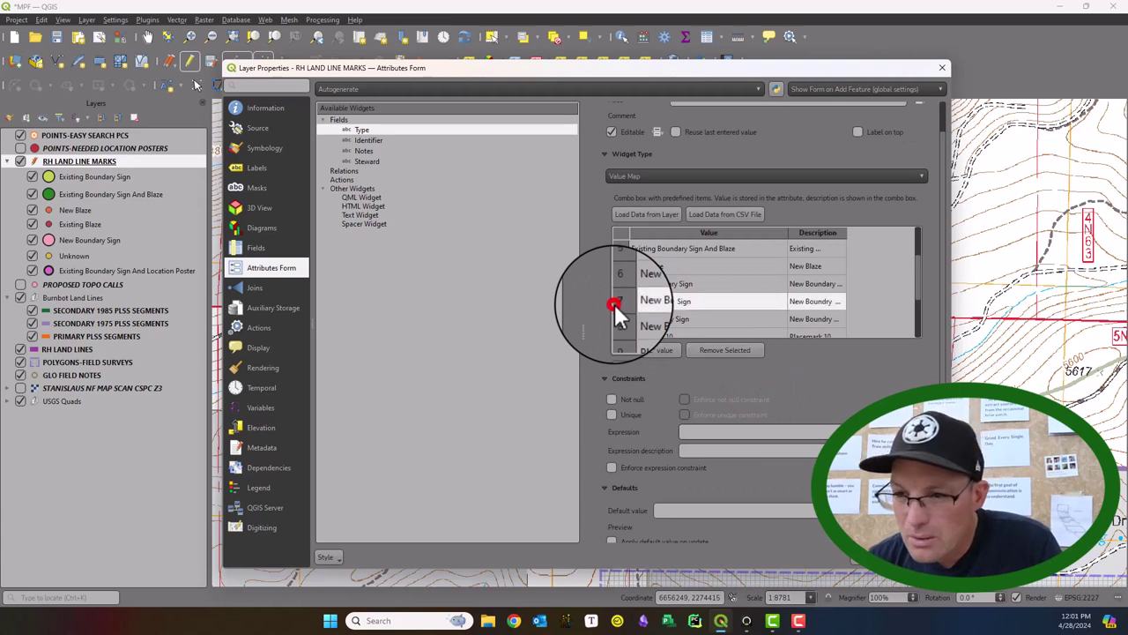
click(737, 350)
click(628, 300)
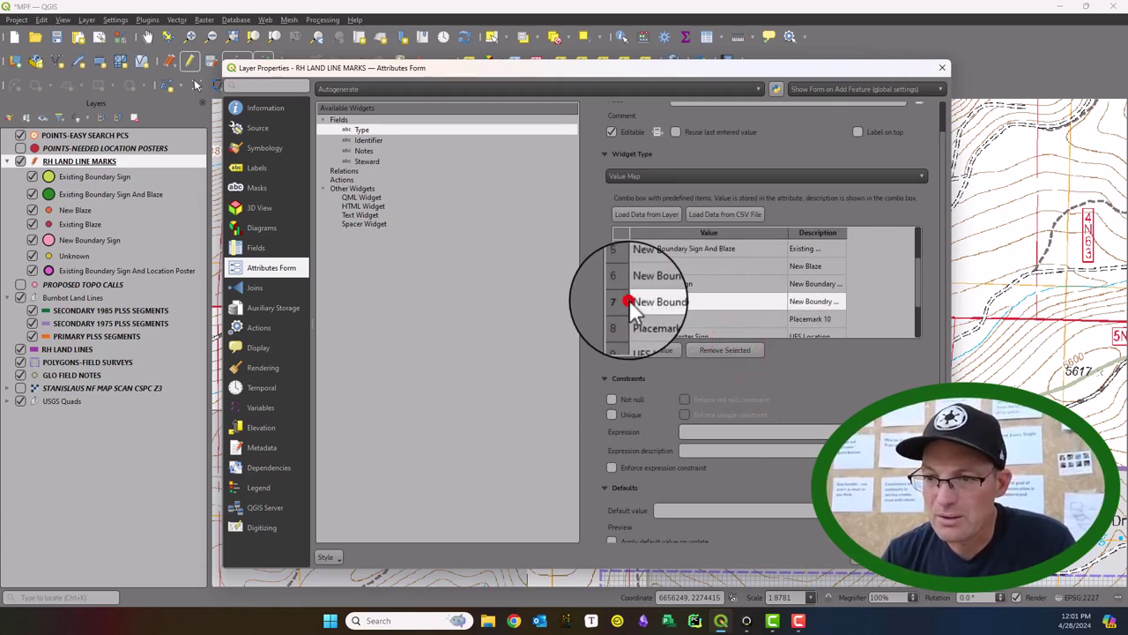
click(745, 350)
scroll(695, 284, down, 1)
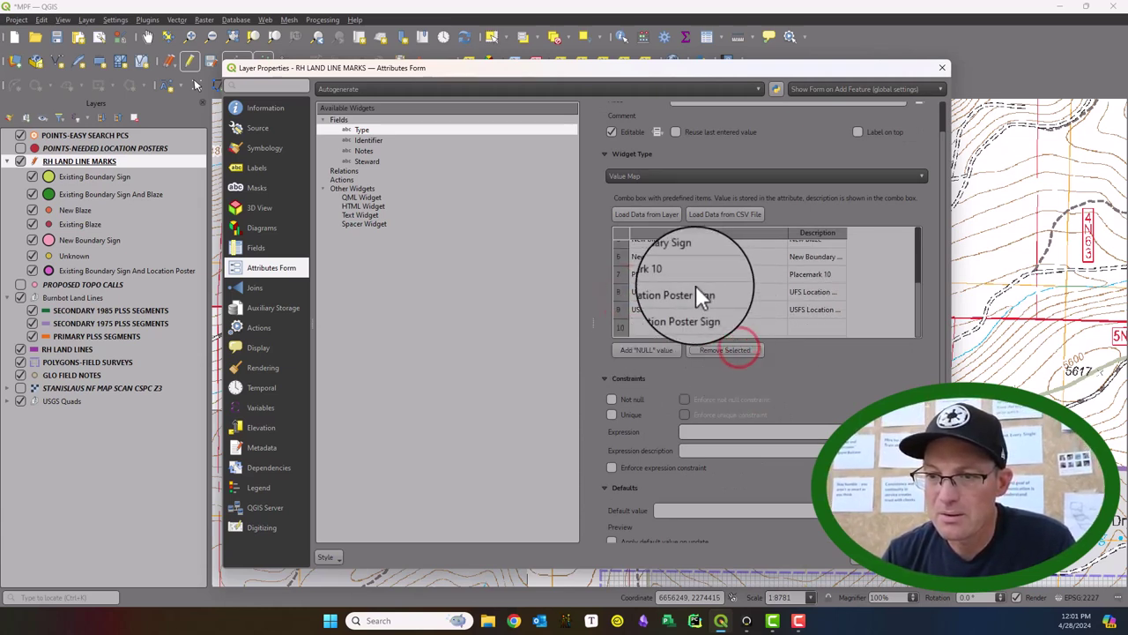
click(620, 274)
click(744, 346)
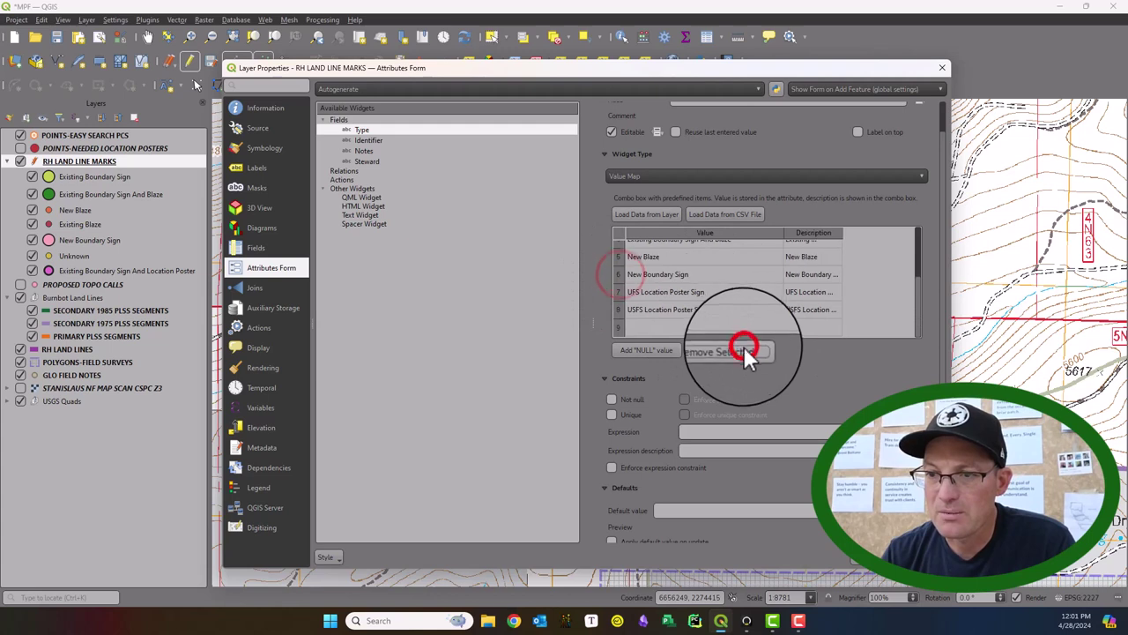
- Remove the misspelled UFS Location Poster Sign and widen the Description column to review the seven entries
click(620, 292)
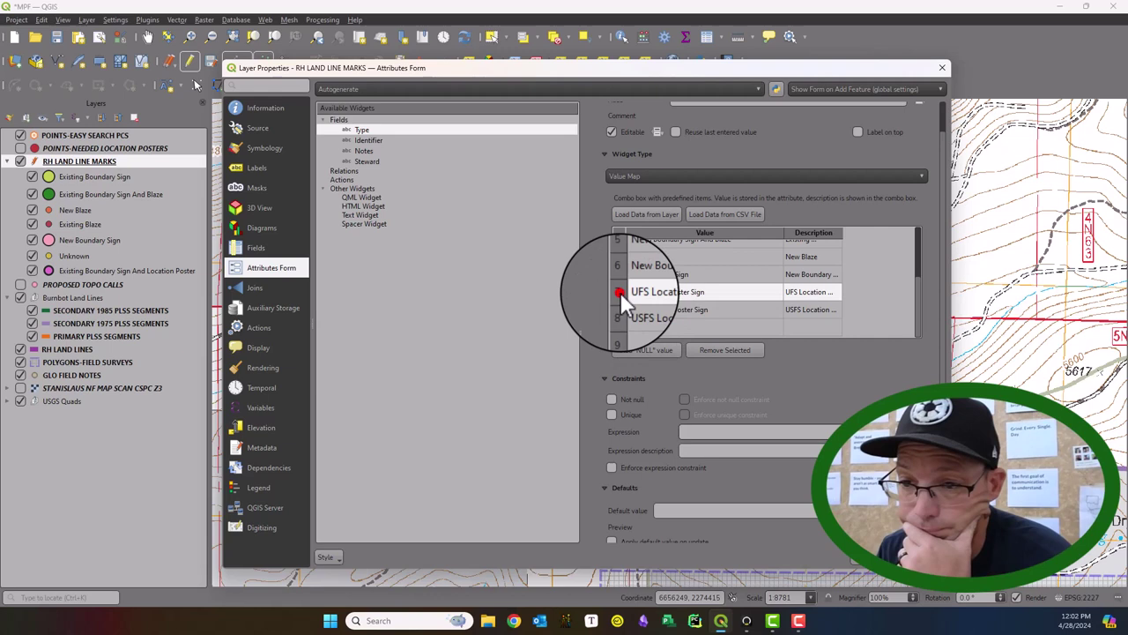
click(724, 347)
scroll(840, 304, up, 5)
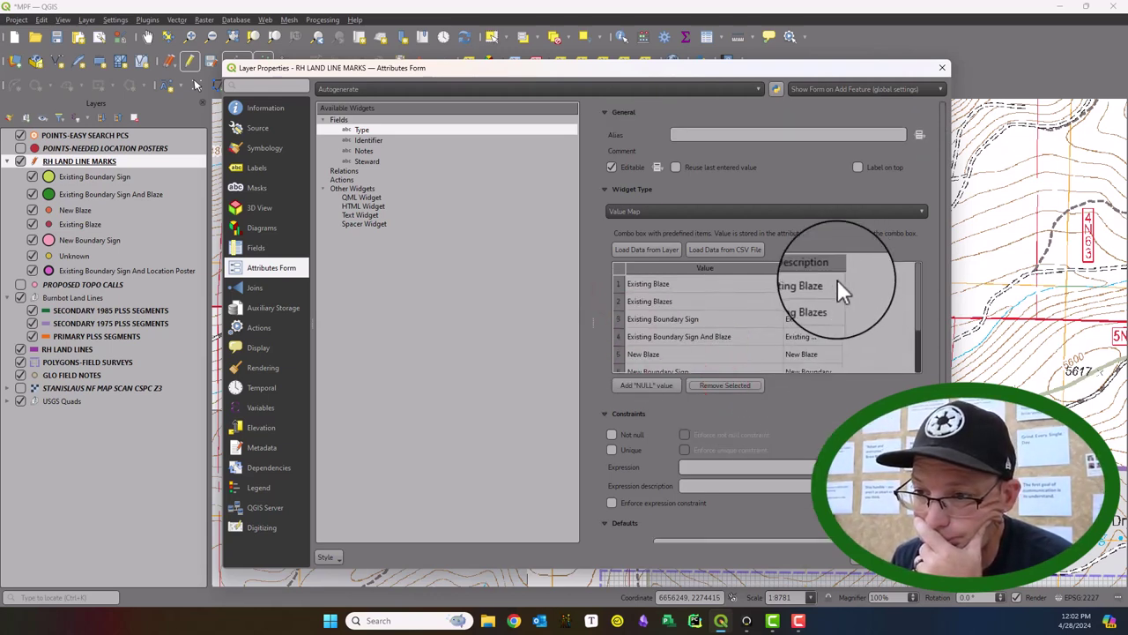
drag(835, 268, 896, 277)
scroll(860, 333, down, 3)
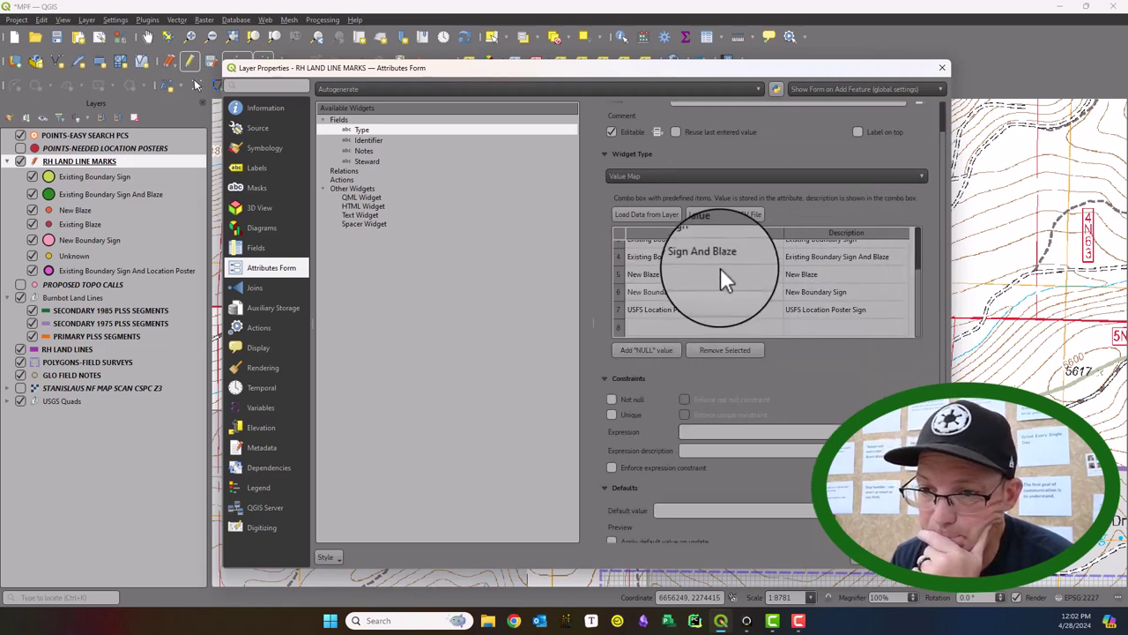
scroll(723, 273, up, 3)
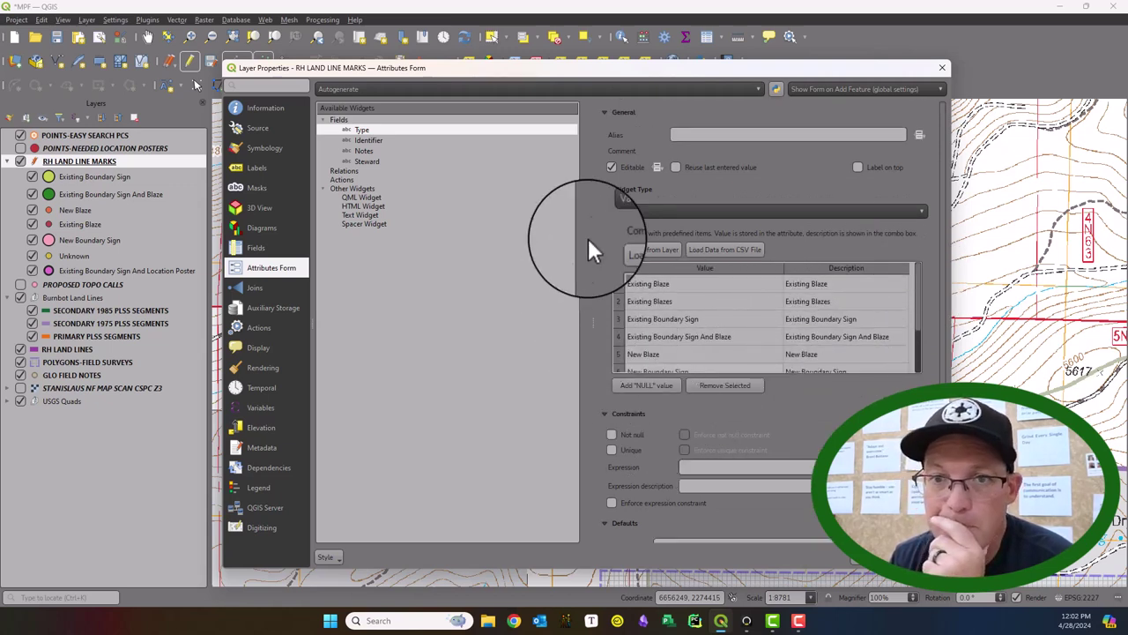
scroll(688, 279, down, 4)
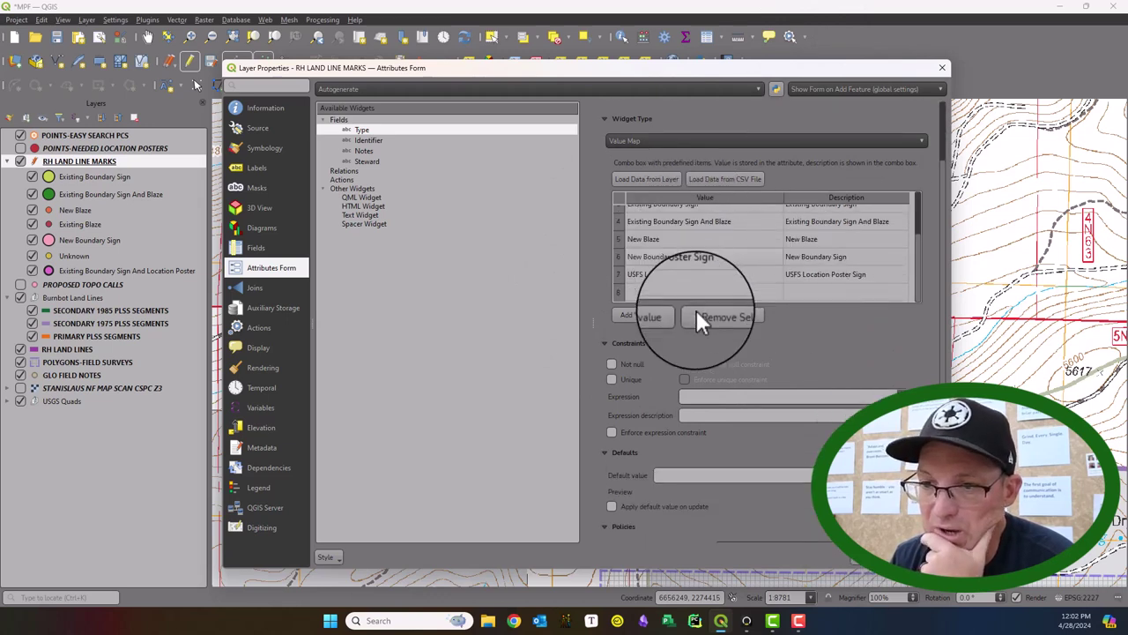
- Make the Type field not null with the constraint enforced
click(614, 365)
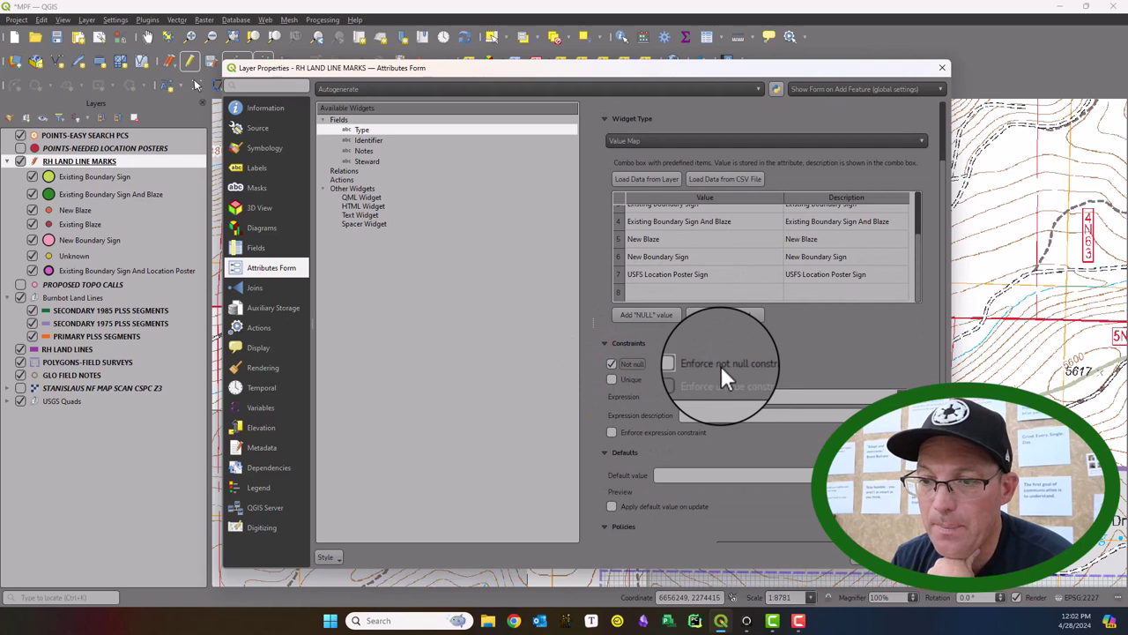
click(687, 364)
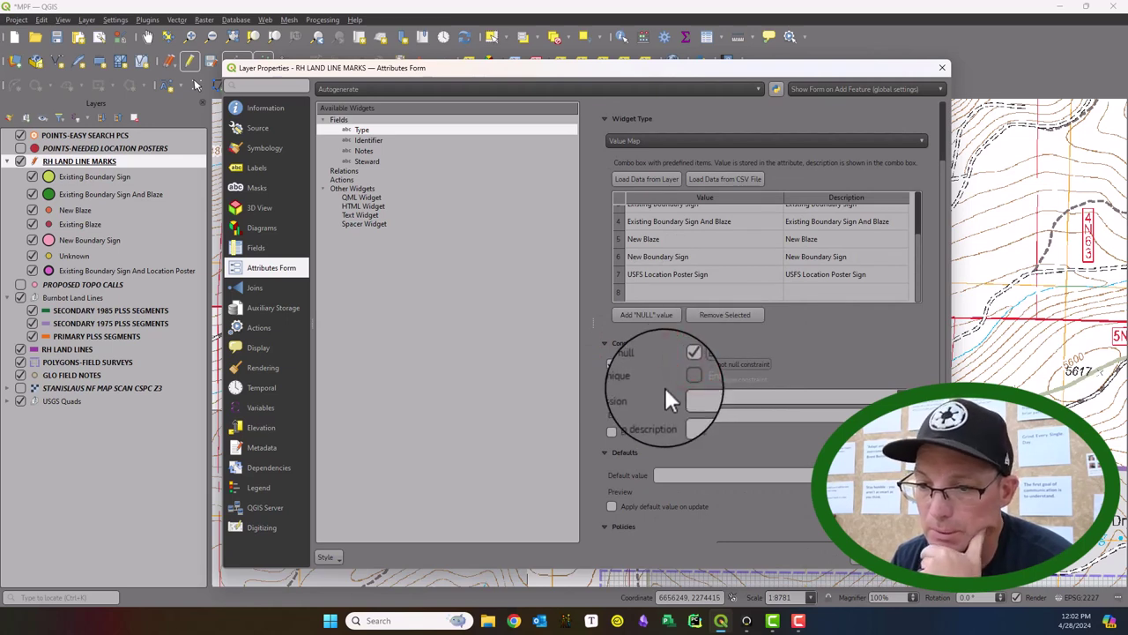
scroll(667, 392, down, 1)
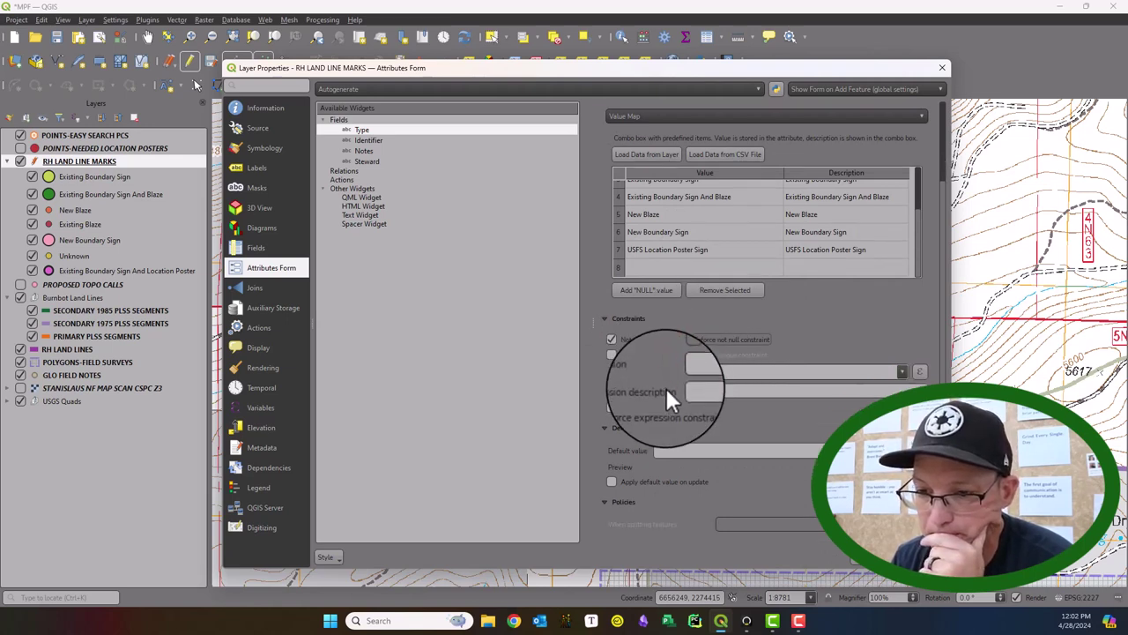
- Replace the invalid default with the expression 'Existing Blaze' for the Type field
click(811, 447)
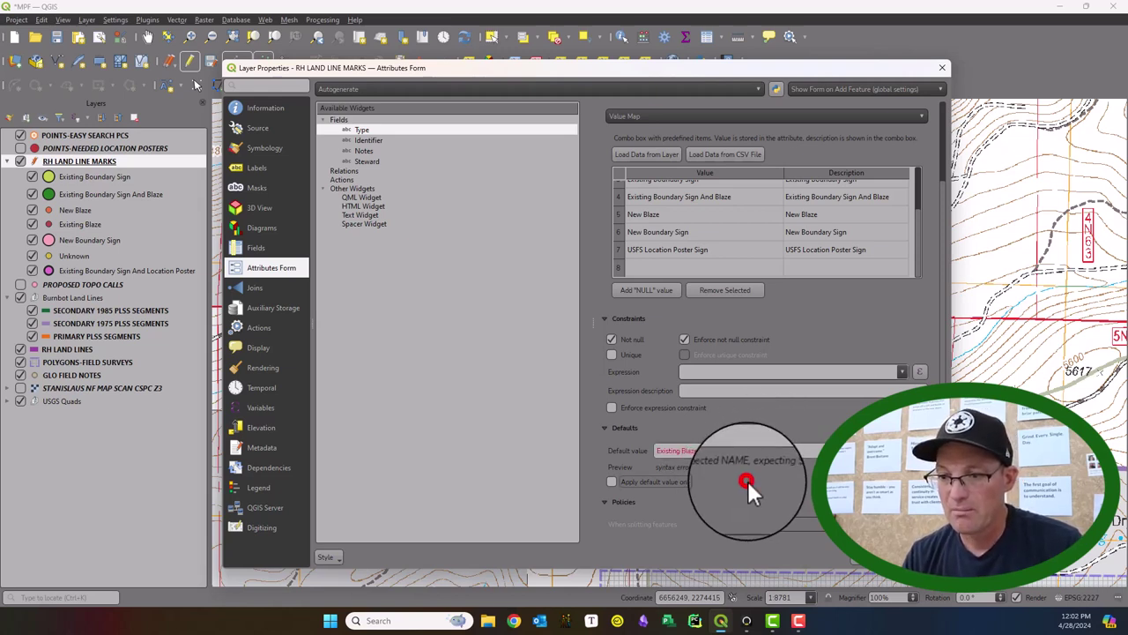
click(723, 448)
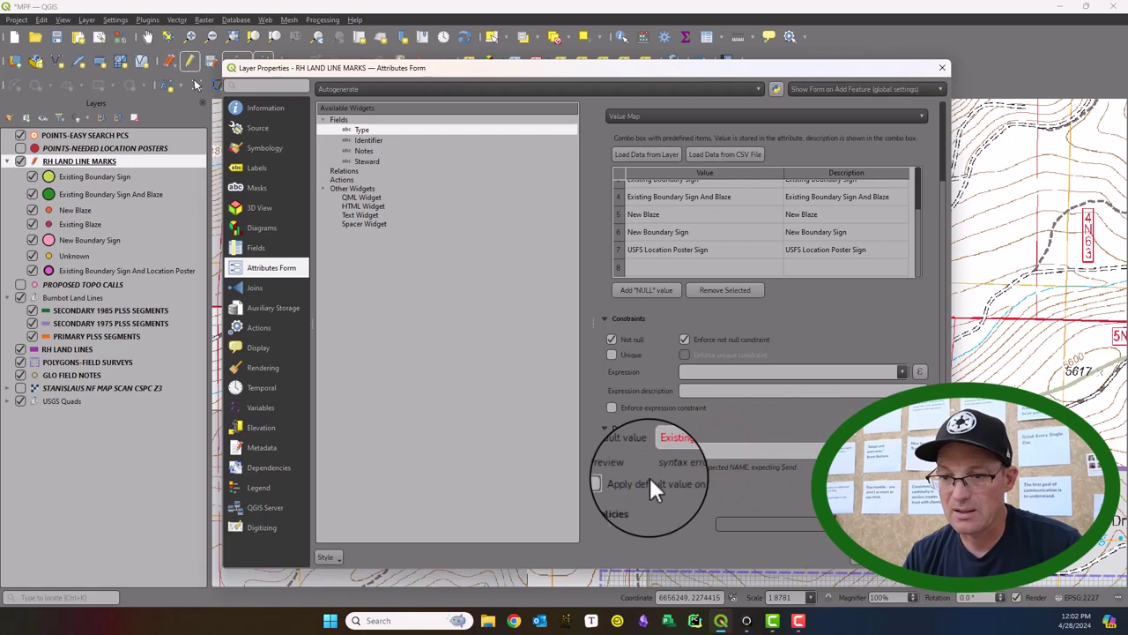
triple_click(731, 449)
key(BackSpace)
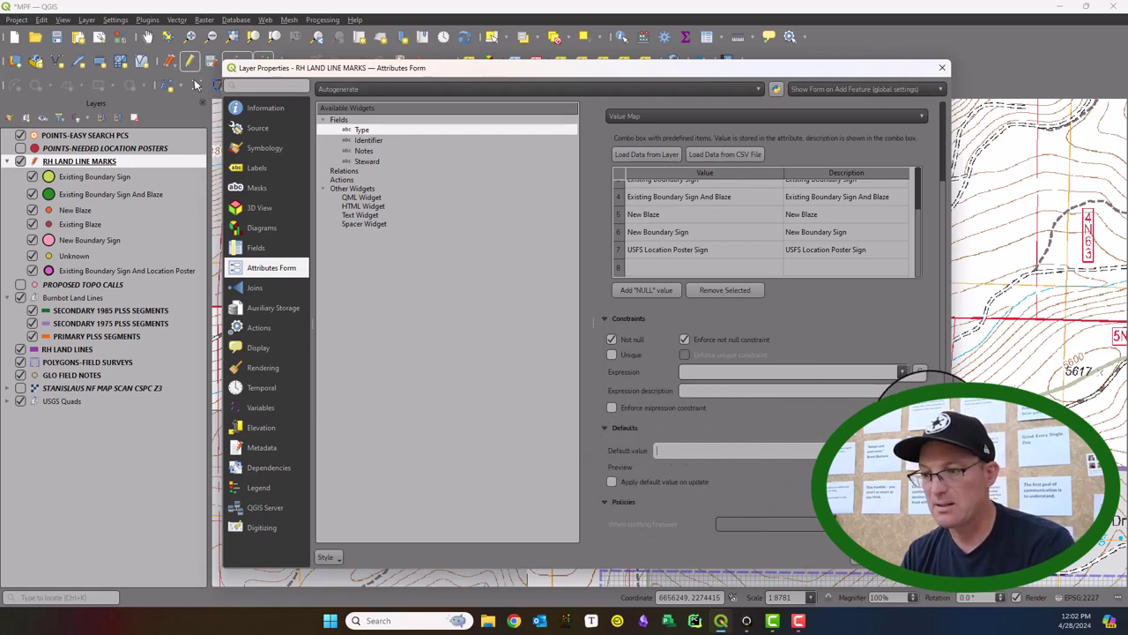
click(919, 450)
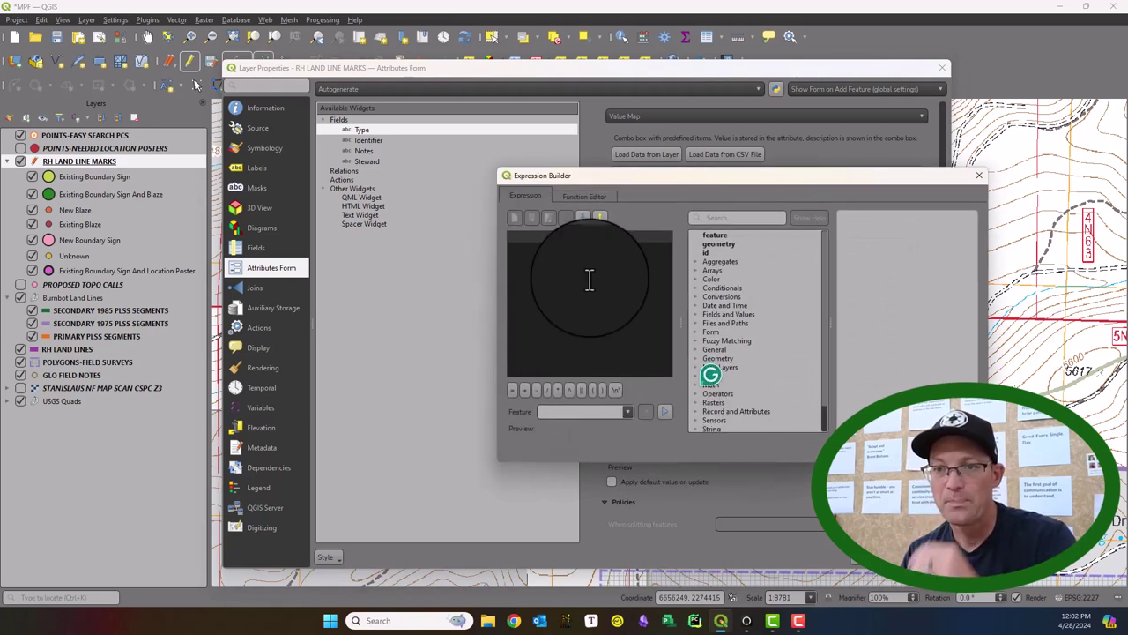
text('Ex)
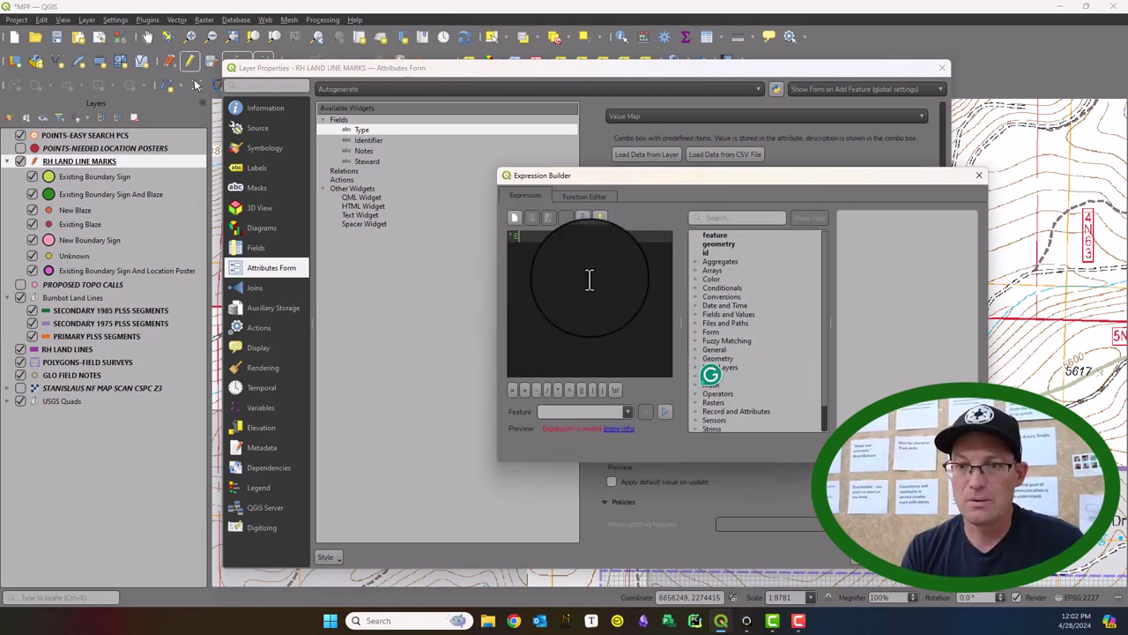
text(ist)
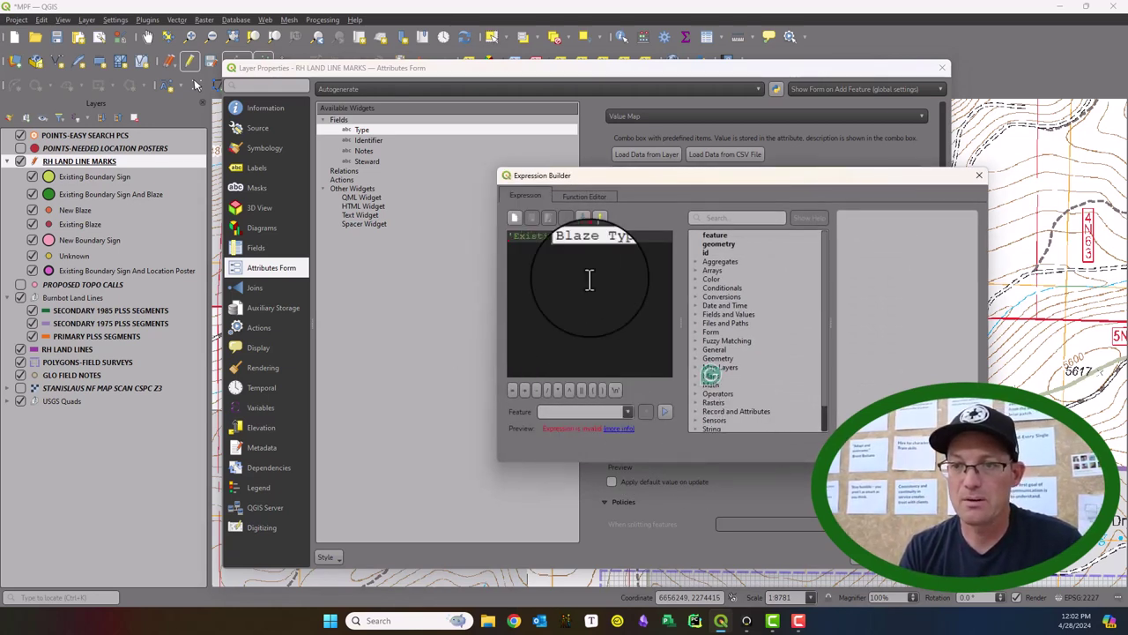
text(ing Blaze Typ)
key(BackSpace)
key(BackSpace)
key(BackSpace)
key(BackSpace)
text(')
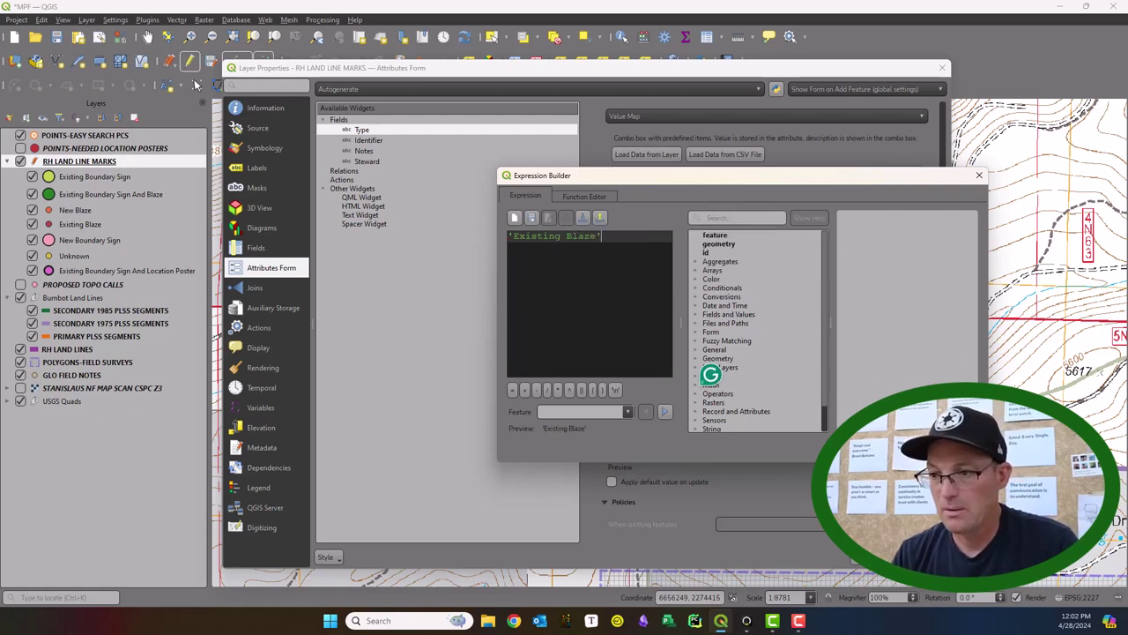
click(932, 446)
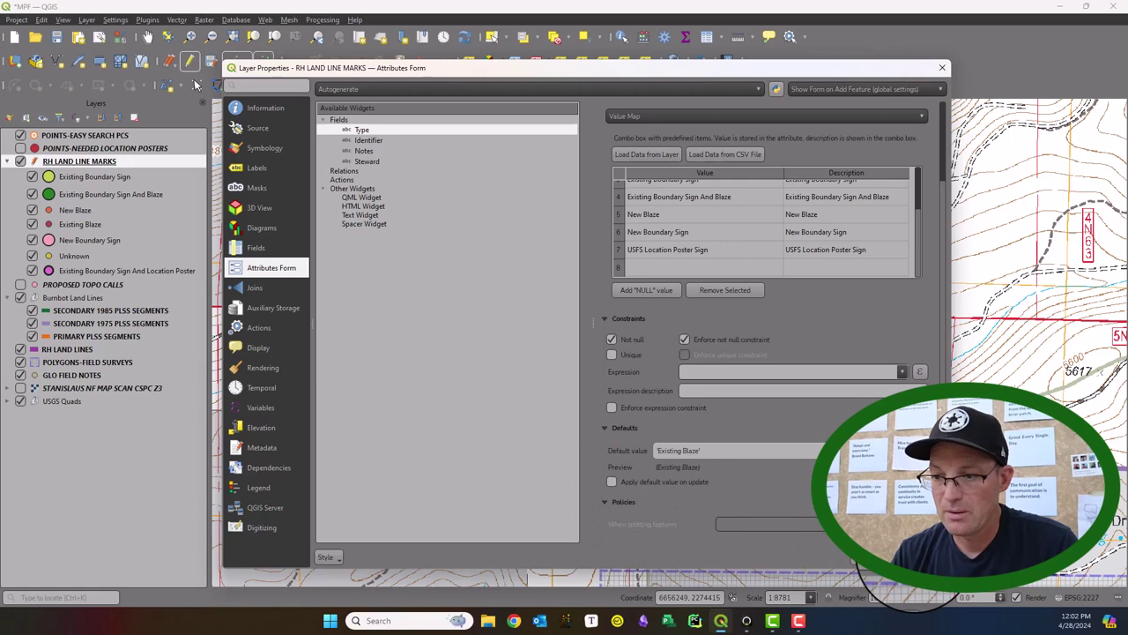
click(369, 141)
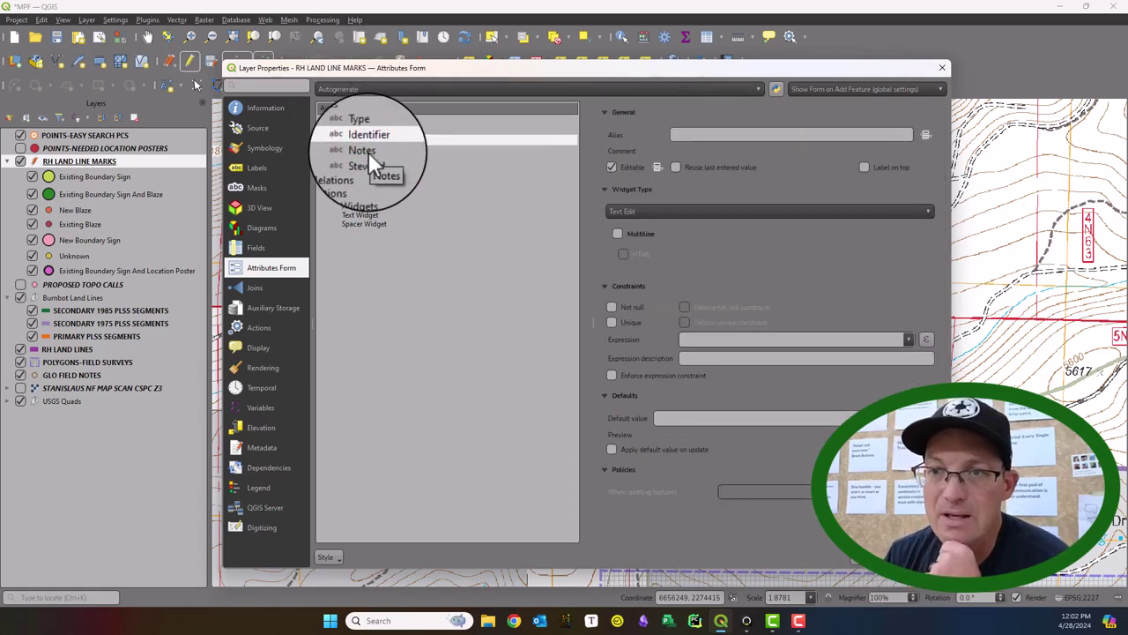
- Tick Not null, Enforce not null constraint and Unique for the Identifier field
click(629, 305)
click(720, 306)
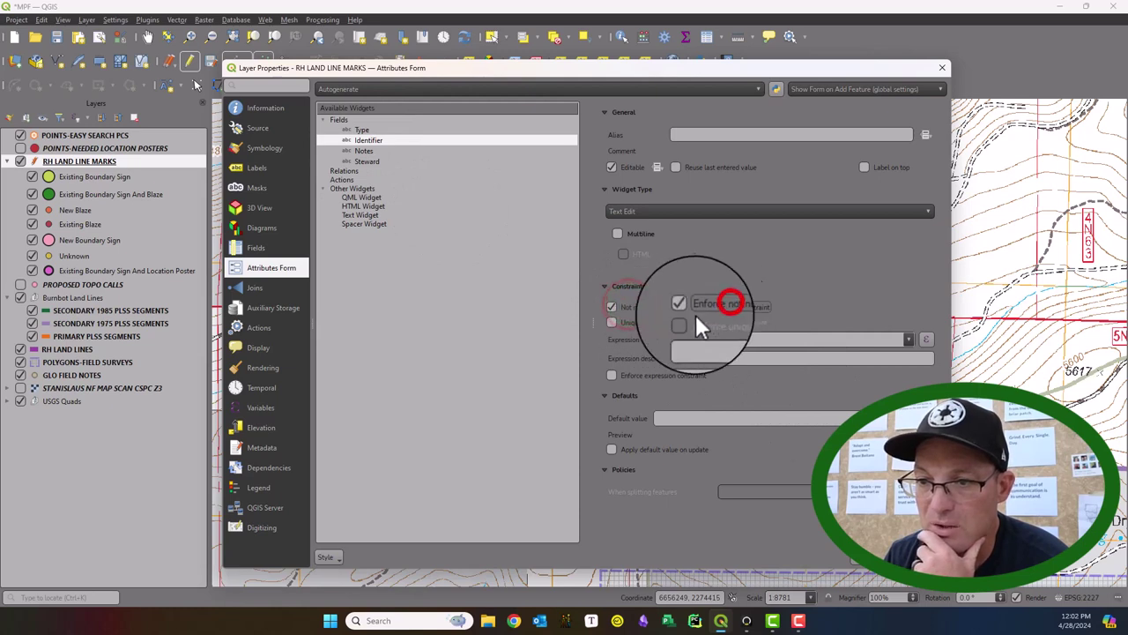
click(628, 323)
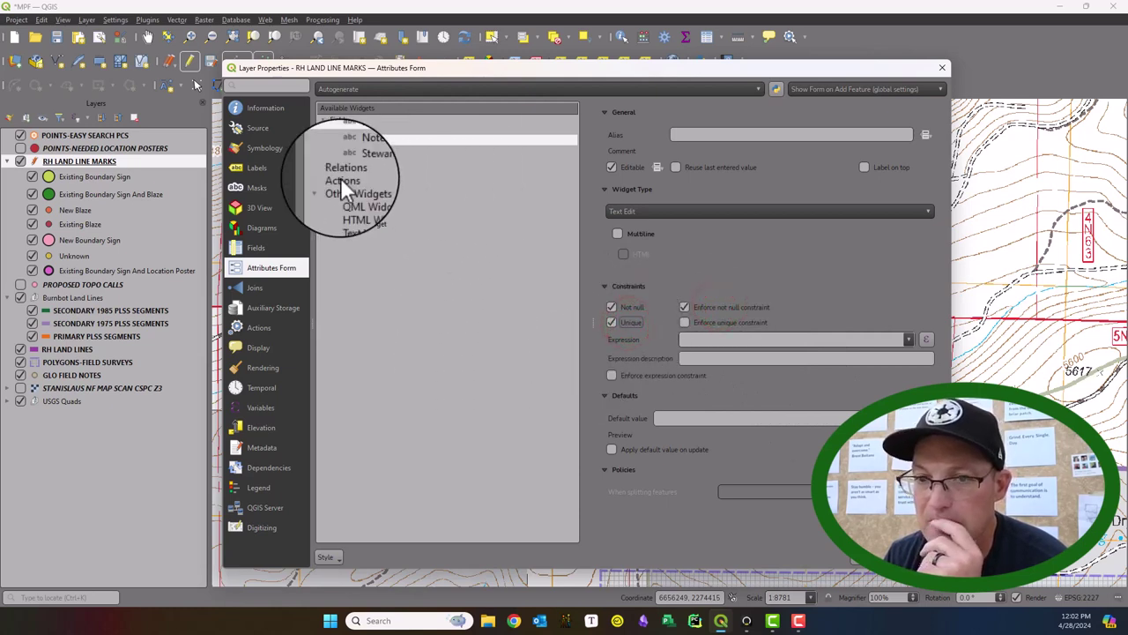
click(364, 152)
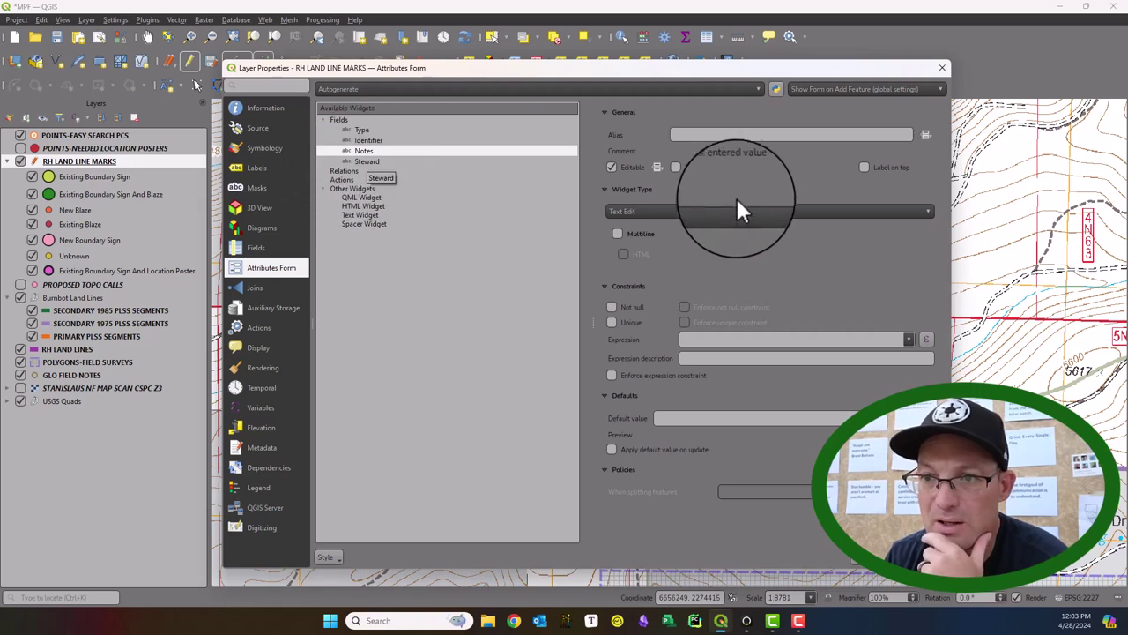
click(364, 161)
- Set Steward to Value Map and load its values from the RH LAND LINE MARKS Steward field
click(667, 211)
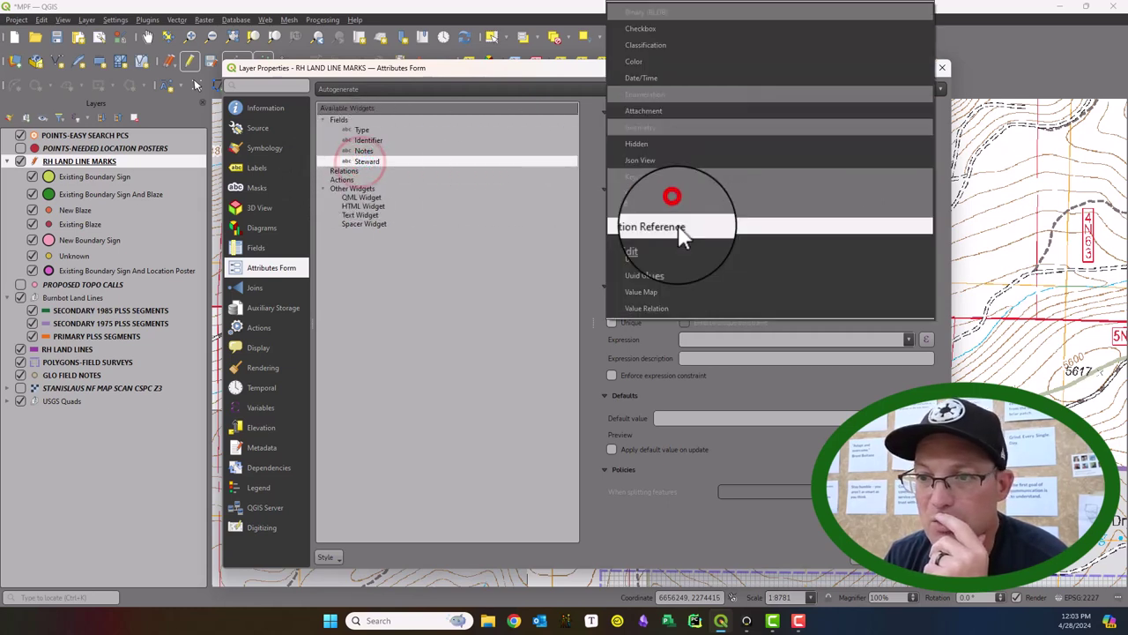
click(678, 290)
click(664, 283)
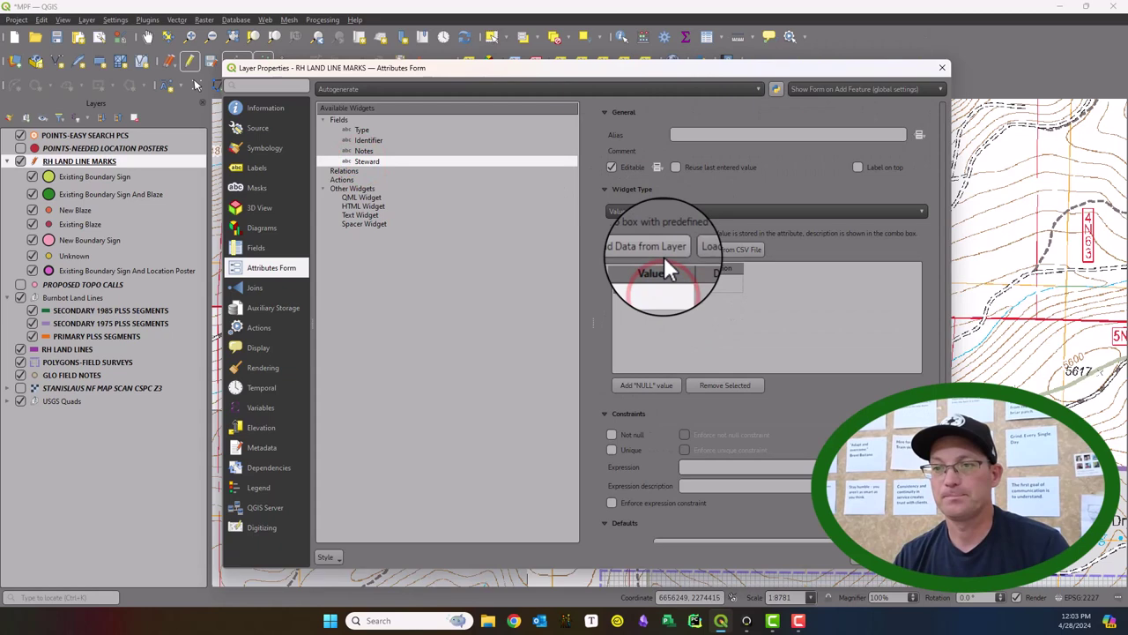
click(664, 252)
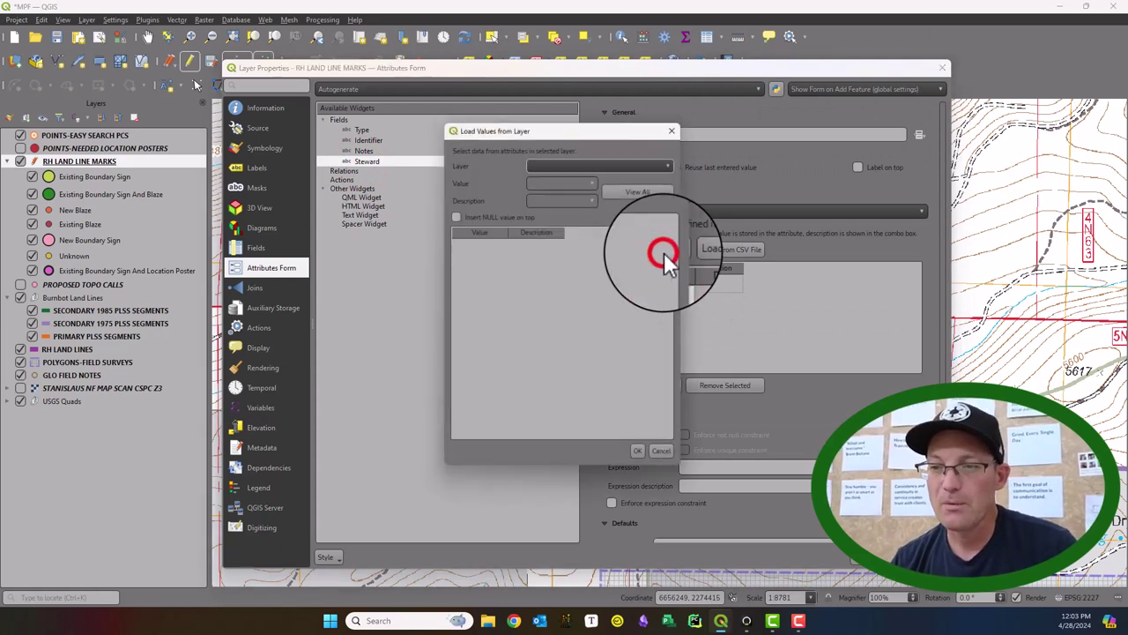
click(647, 166)
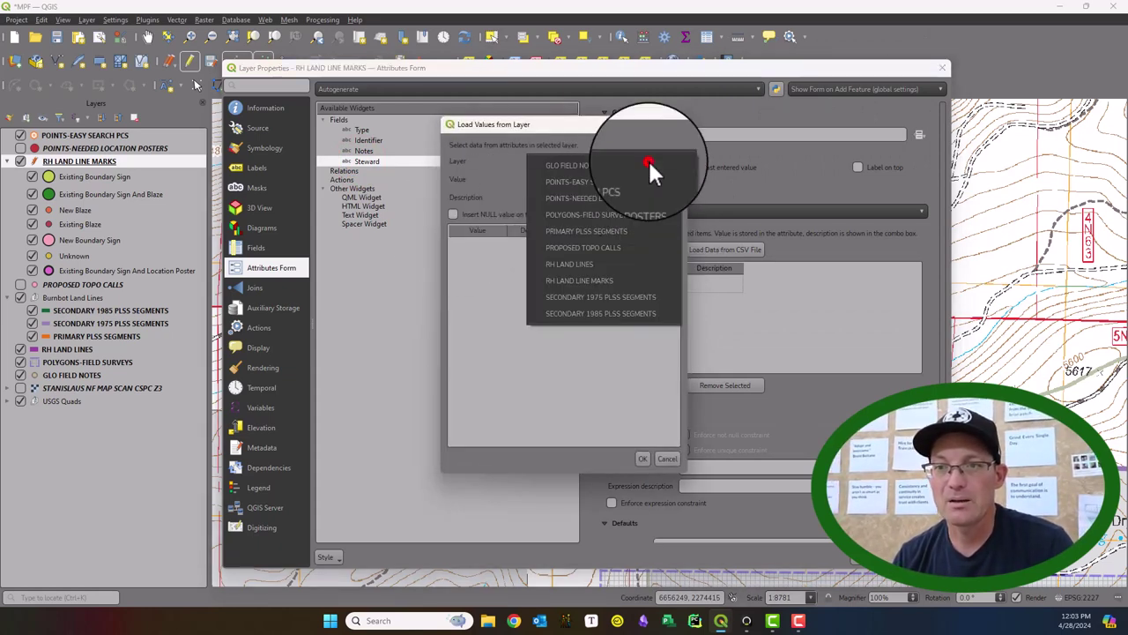
click(626, 278)
click(564, 180)
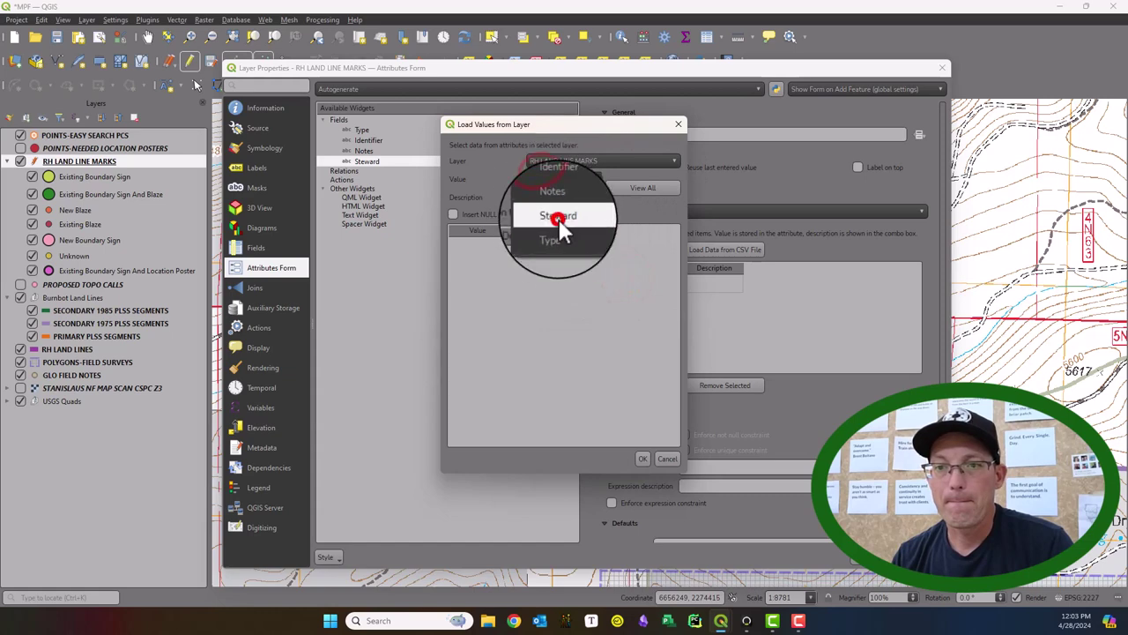
click(547, 220)
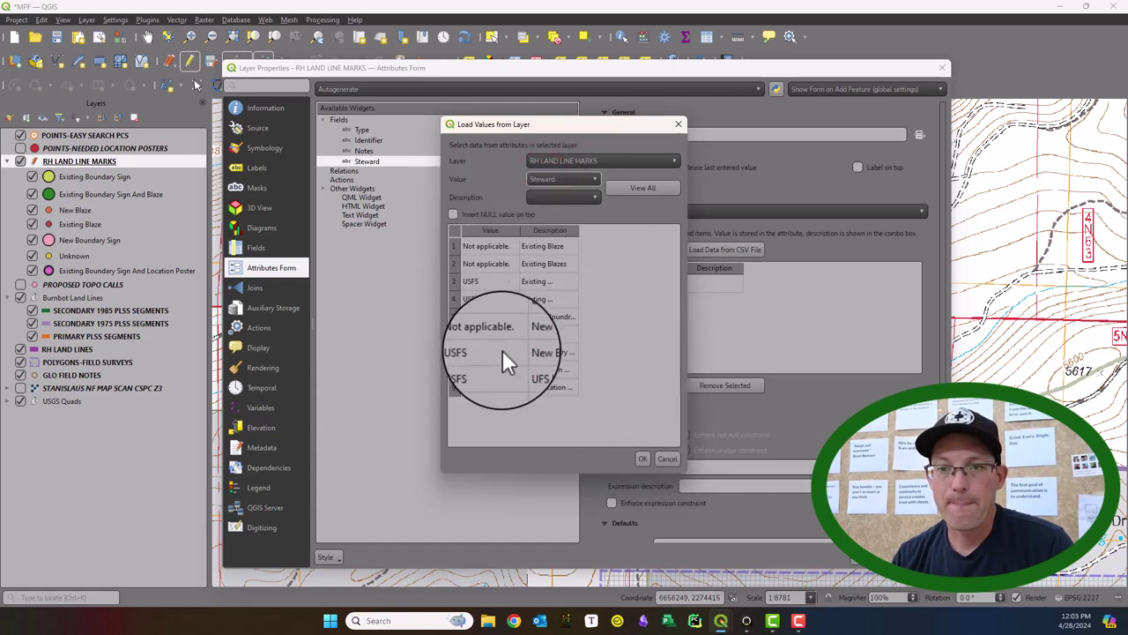
click(645, 463)
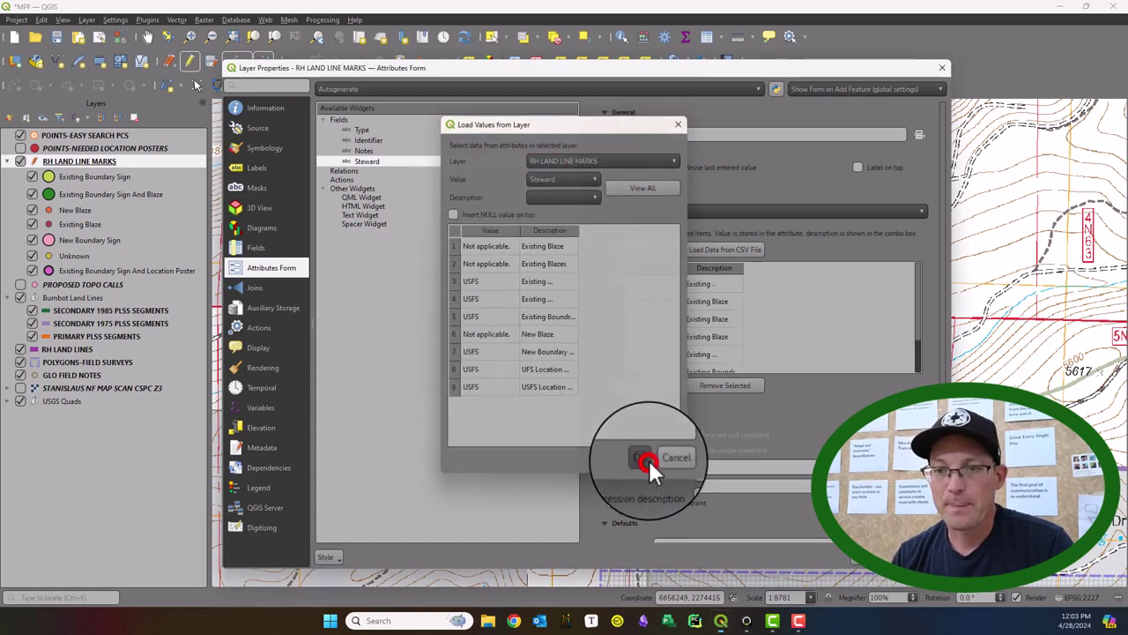
- Delete the empty, duplicate and redundant rows from the Steward value map
click(616, 283)
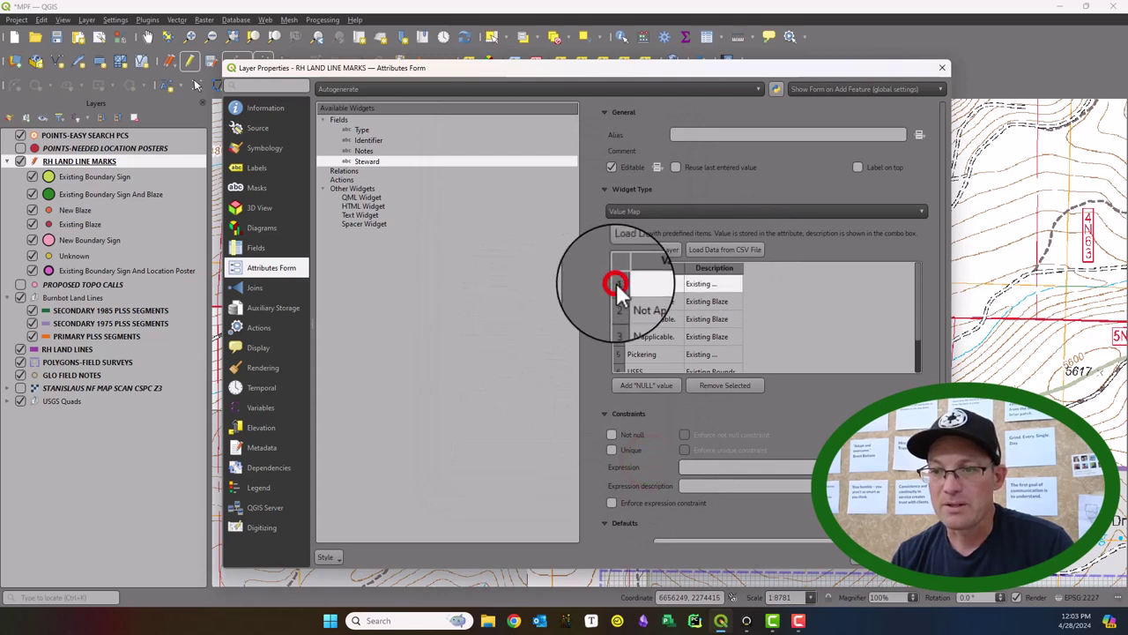
click(725, 385)
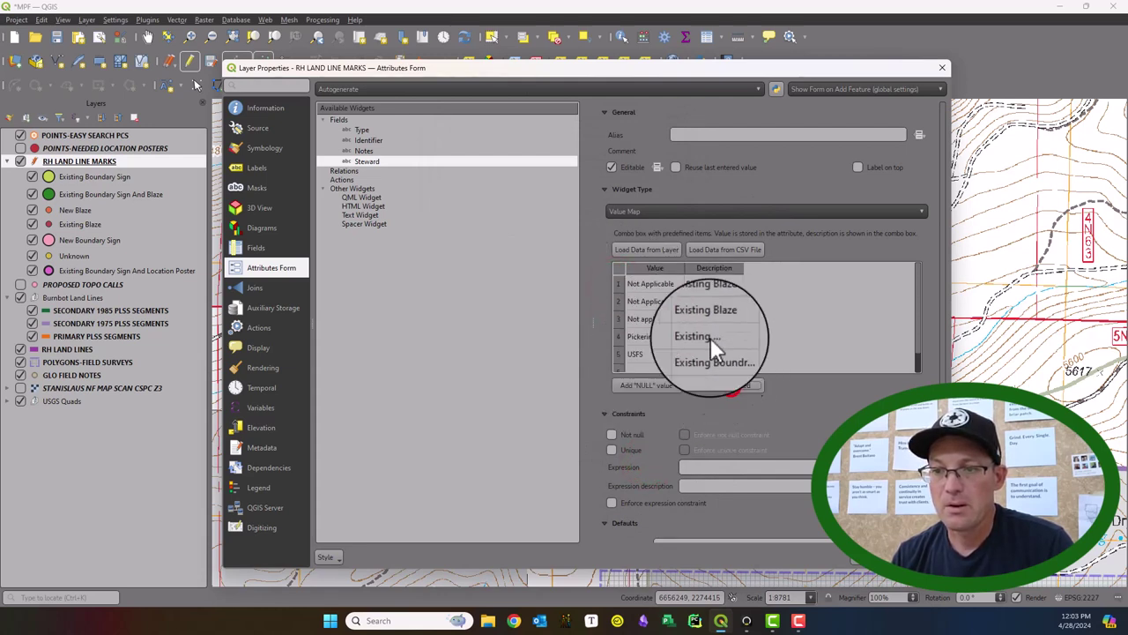
click(615, 299)
click(725, 385)
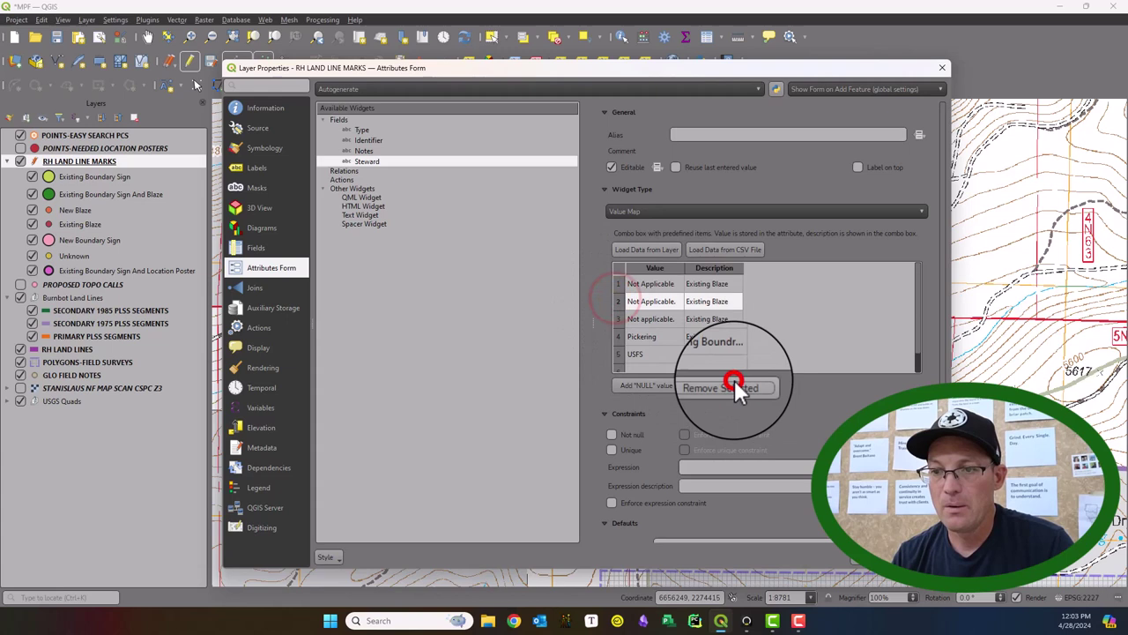
click(620, 283)
click(730, 386)
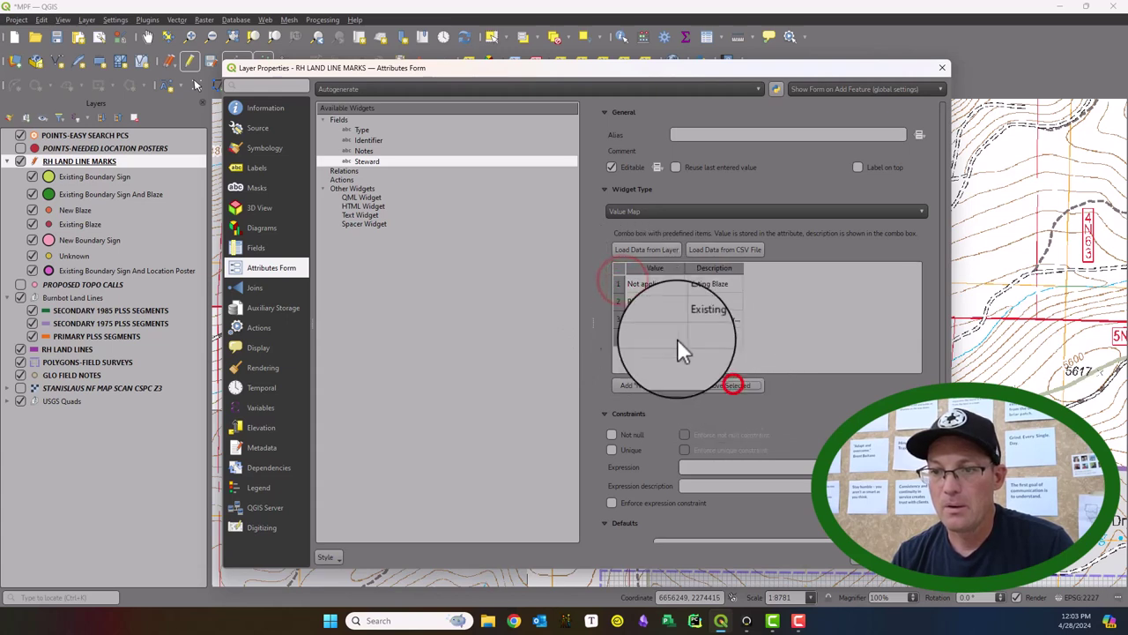
- Describe the first two Steward entries as 'Not applicable.' and 'Pickering Lumber Comp'
double_click(697, 284)
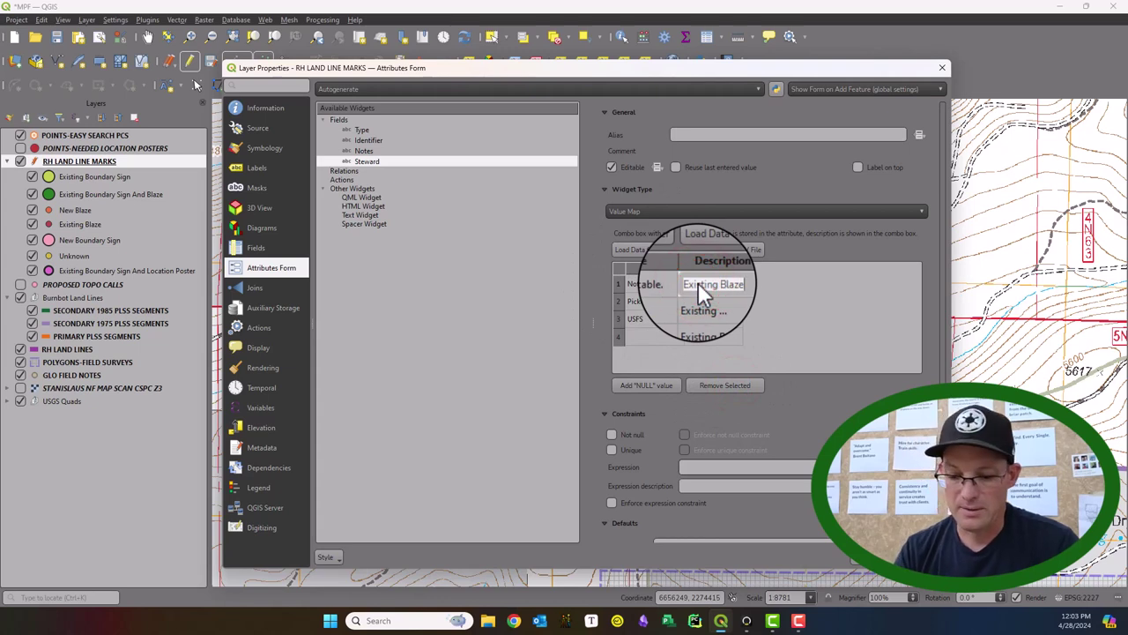
text(Not applicable.)
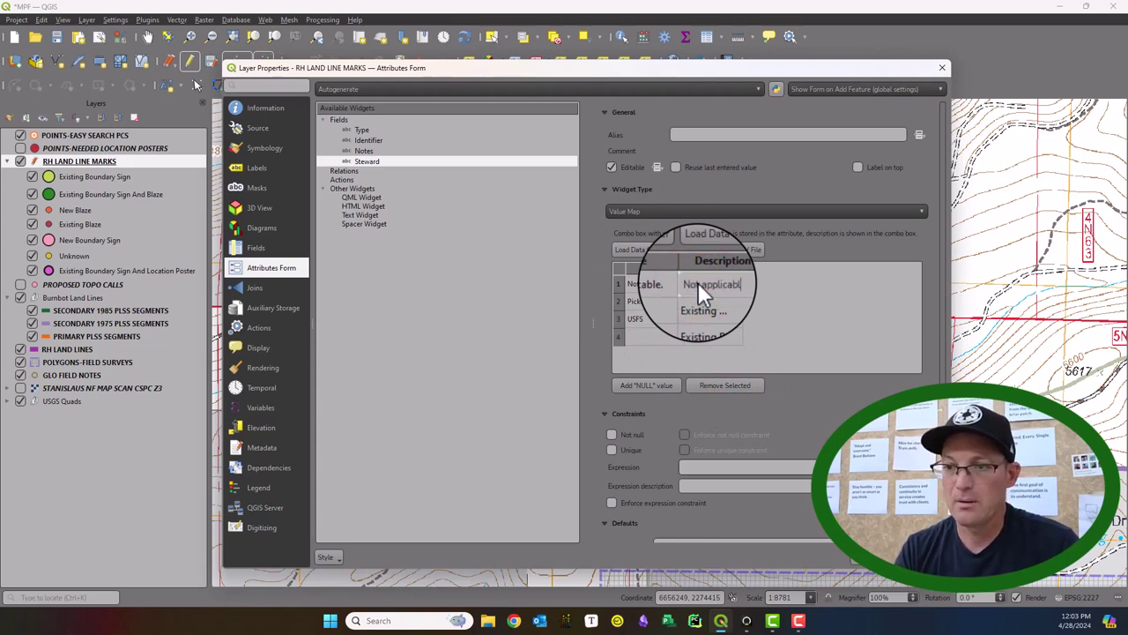
click(717, 300)
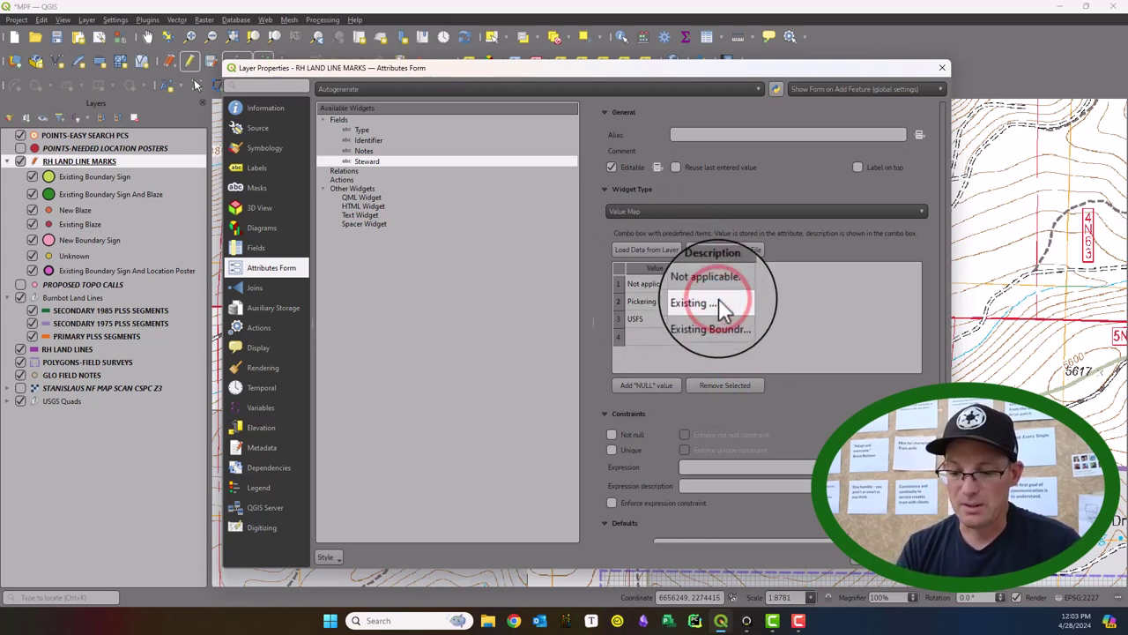
text(Pickering )
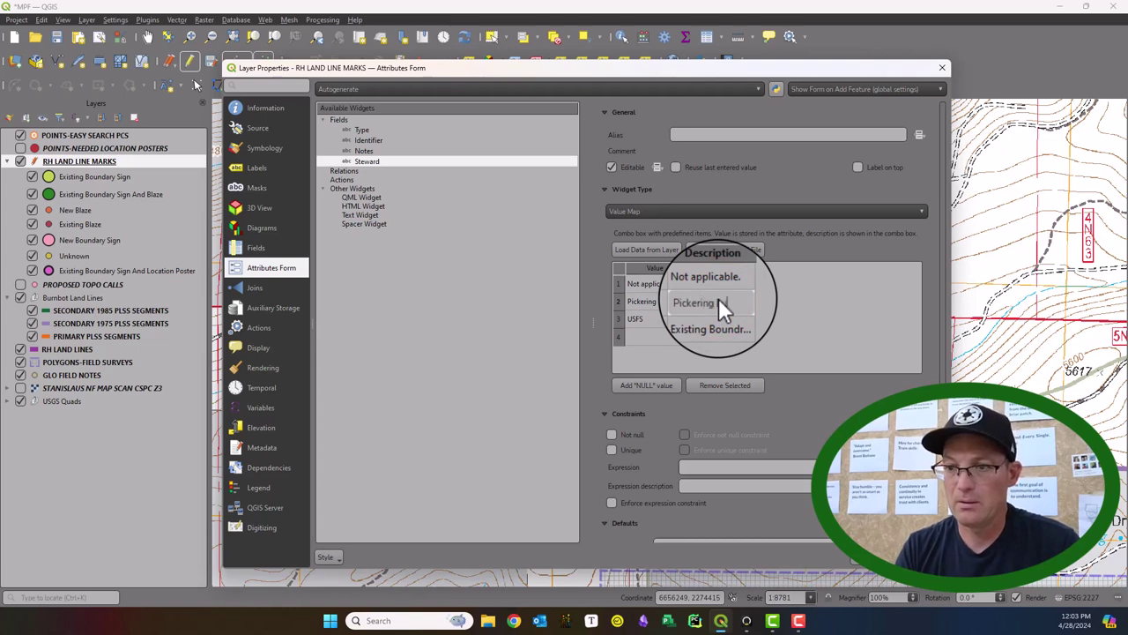
text(Lumber Comp)
- Describe USFS as United States Forest Service and add a fourth entry described Bureau Of Land Management
click(717, 323)
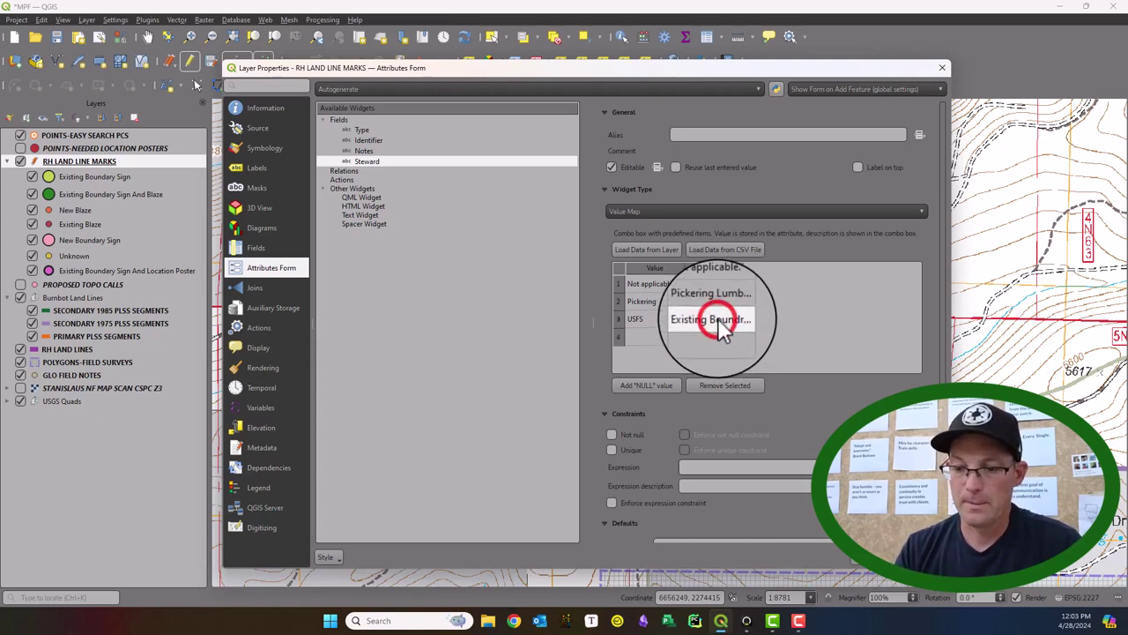
text(US)
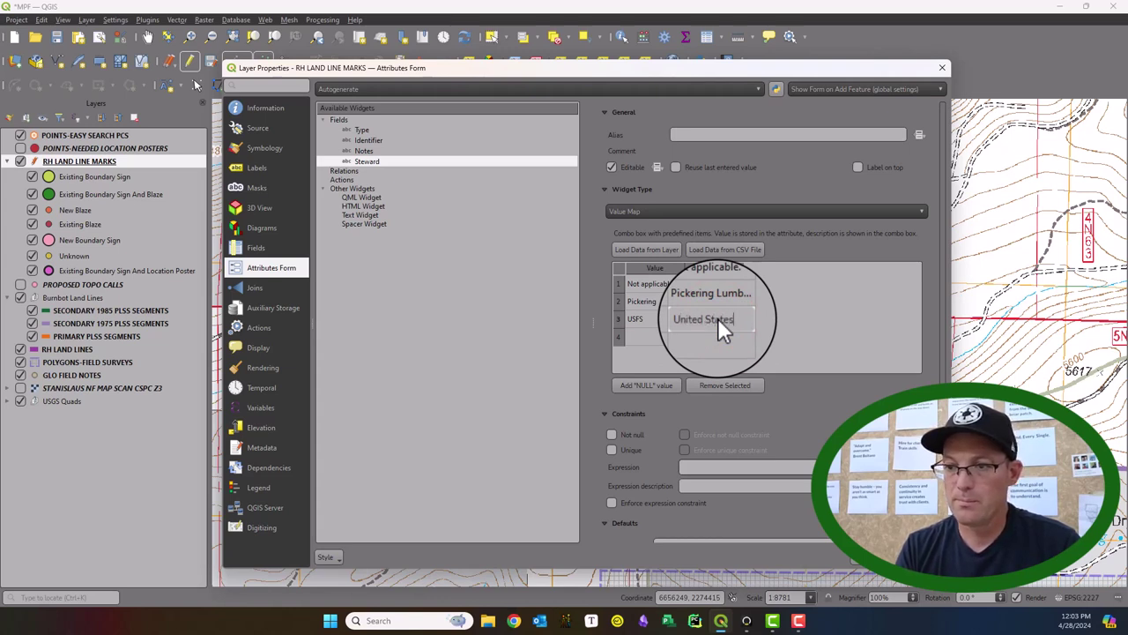
text(F)
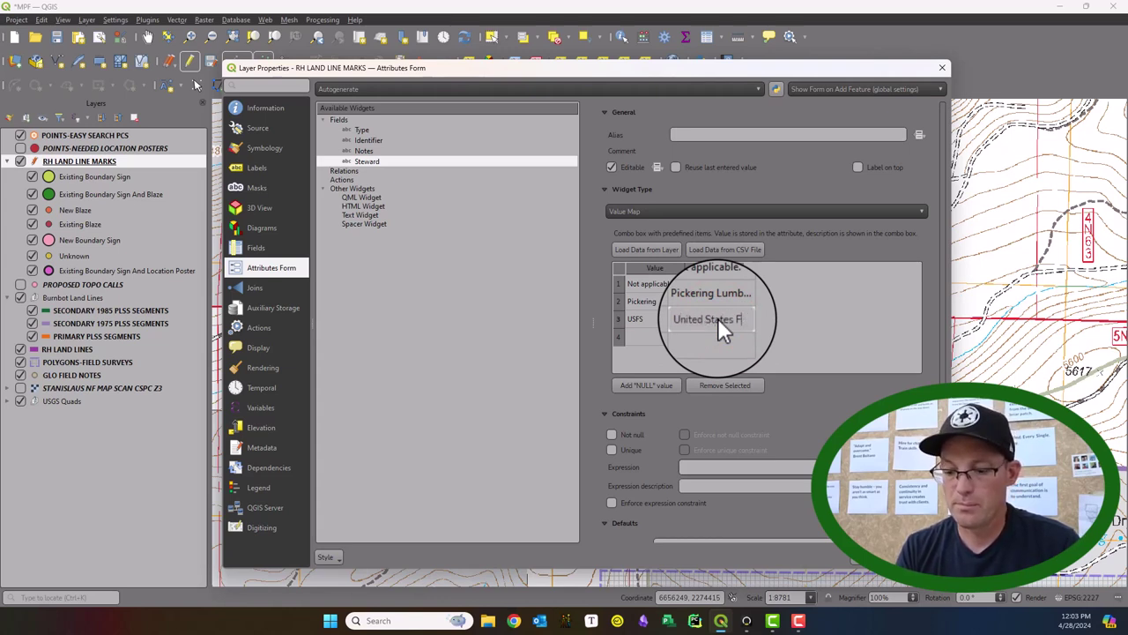
text(orest Service)
key(Return)
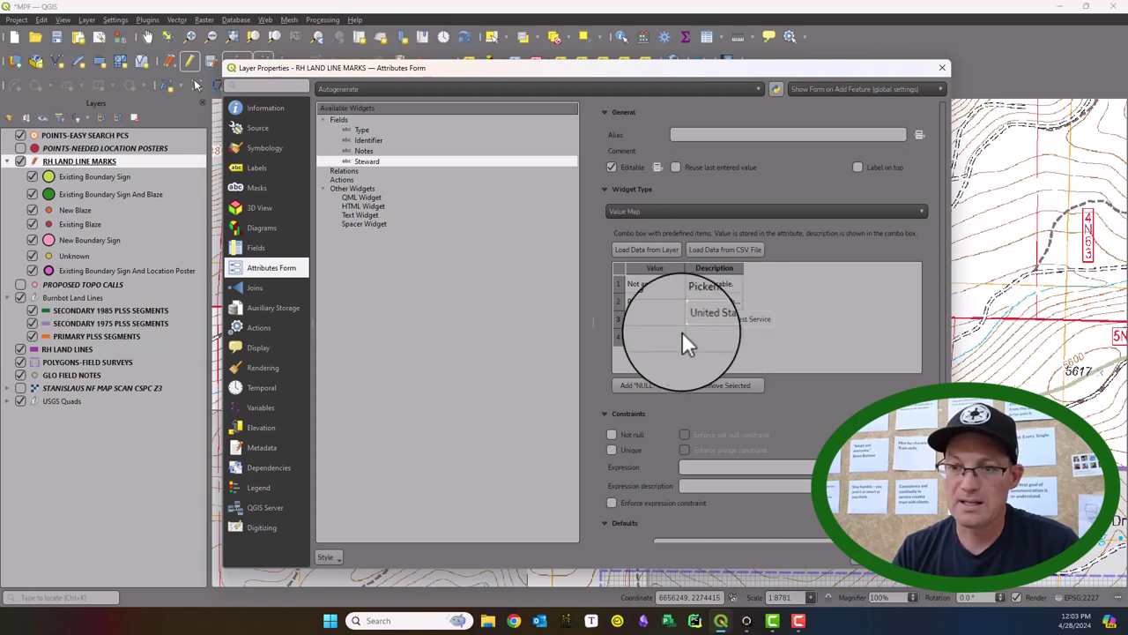
double_click(677, 333)
text(<M)
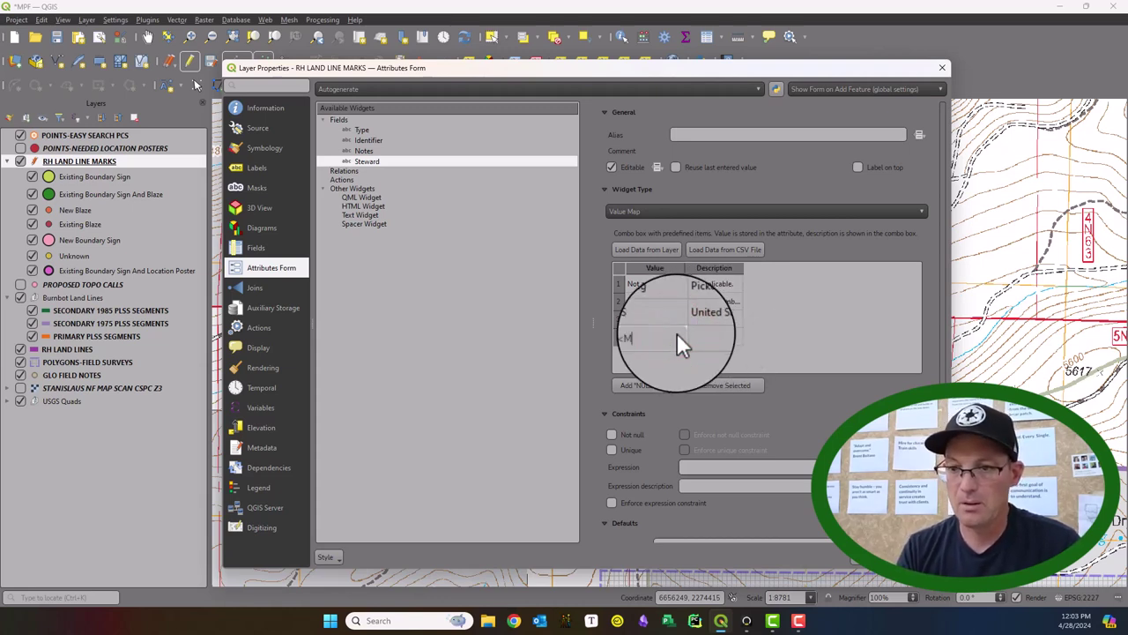
key(Tab)
text(Bu)
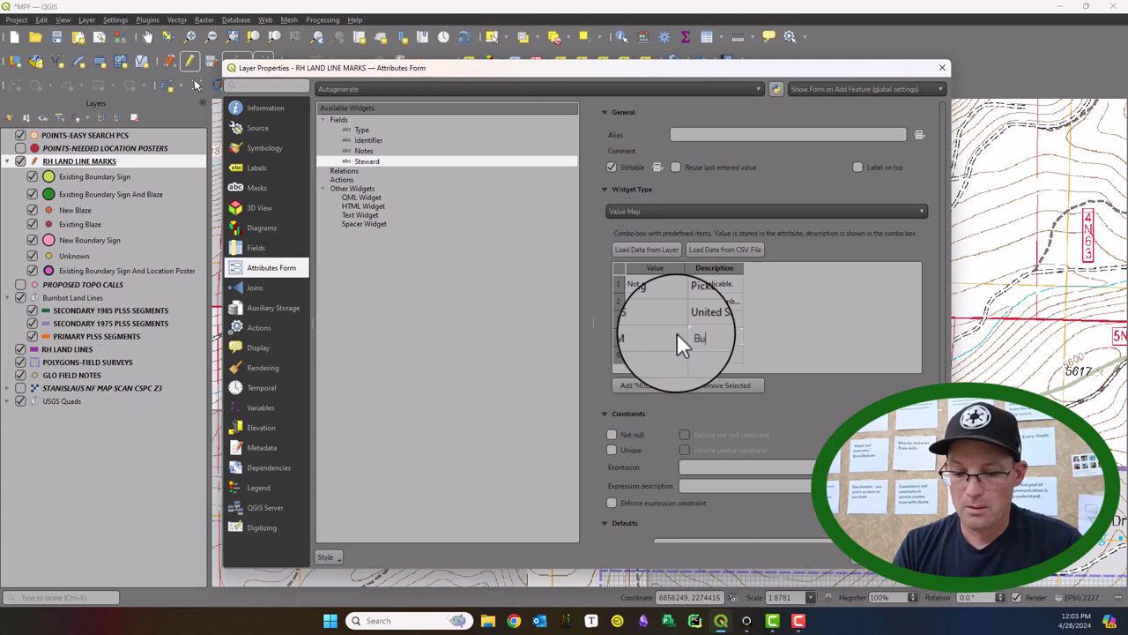
text(reau O)
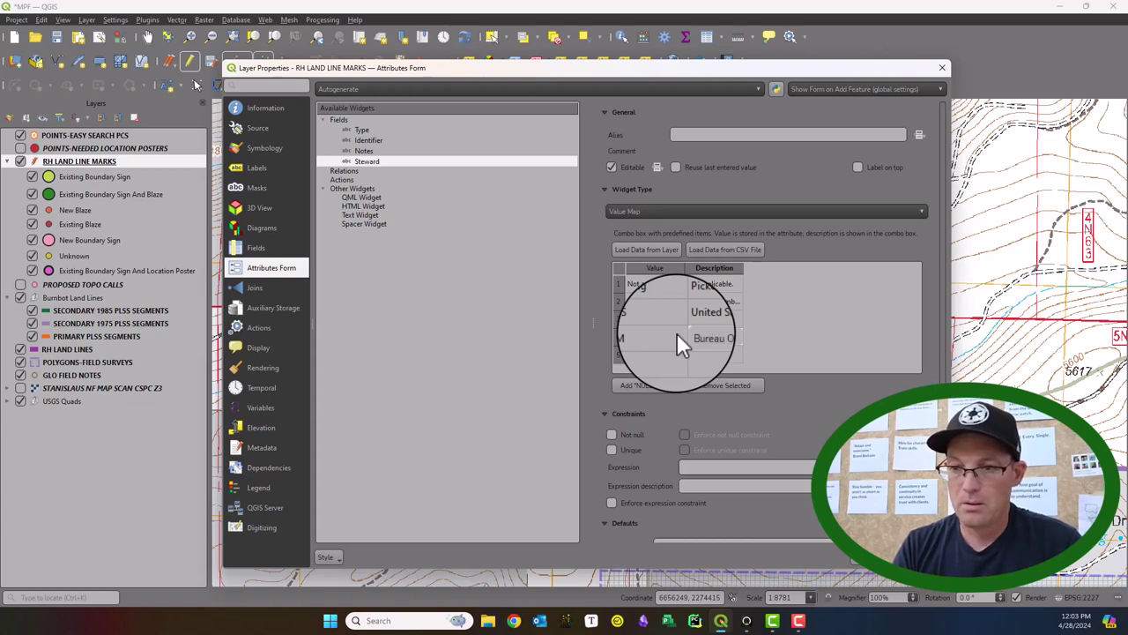
text(f Land Management)
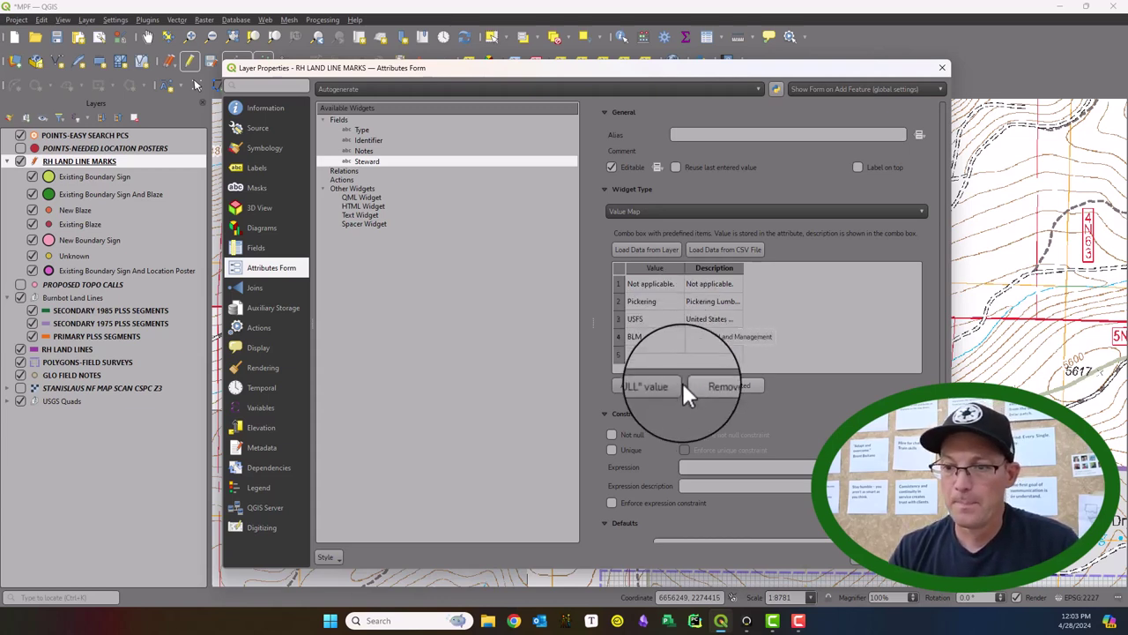
- Make Steward not null (enforced) with the default expression 'Not applicable.'
click(647, 434)
click(701, 435)
scroll(701, 435, down, 2)
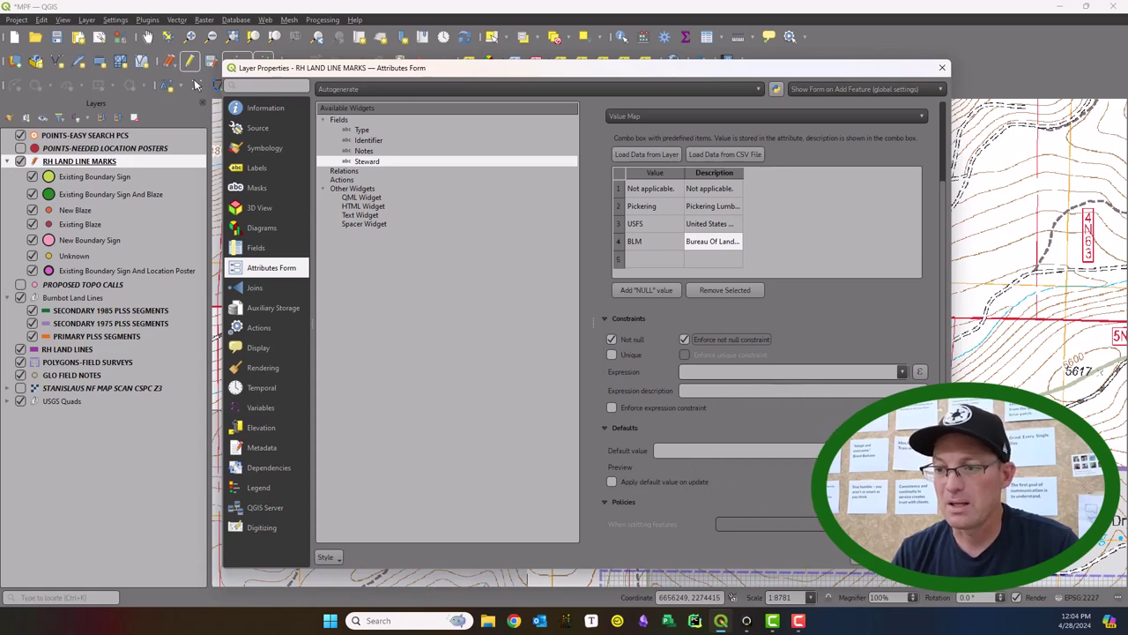
click(919, 450)
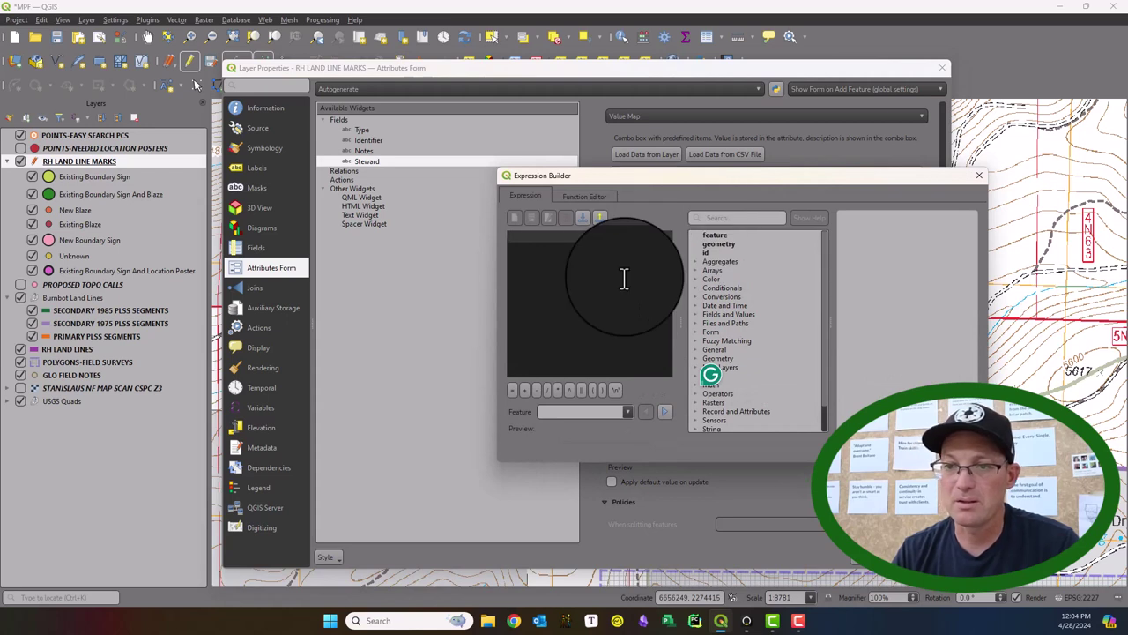
text('Not )
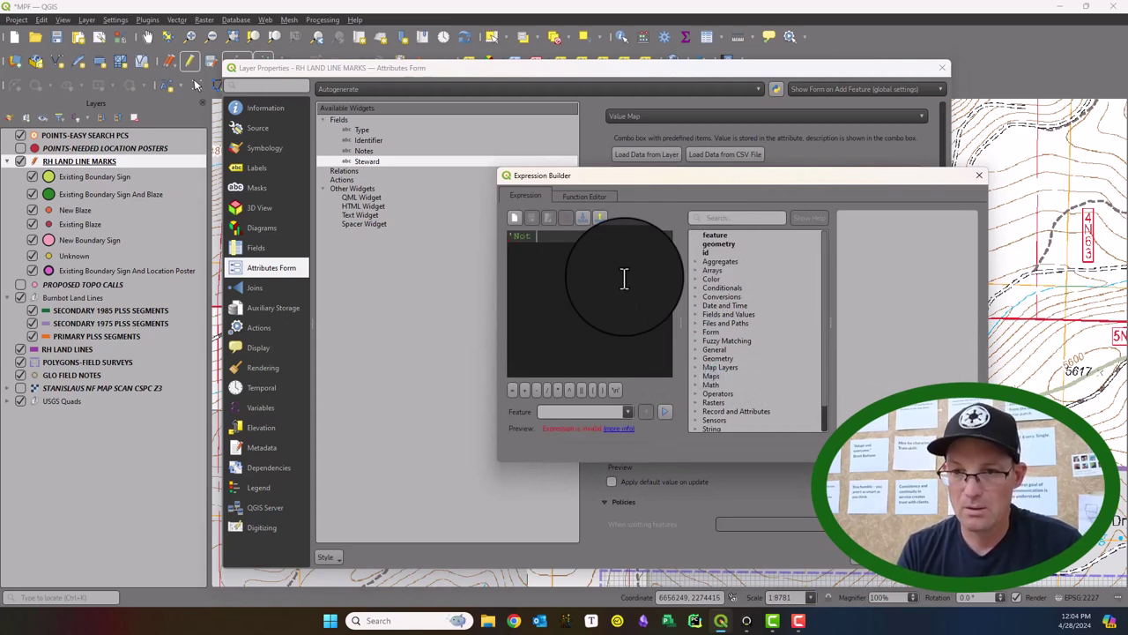
text(applicable.')
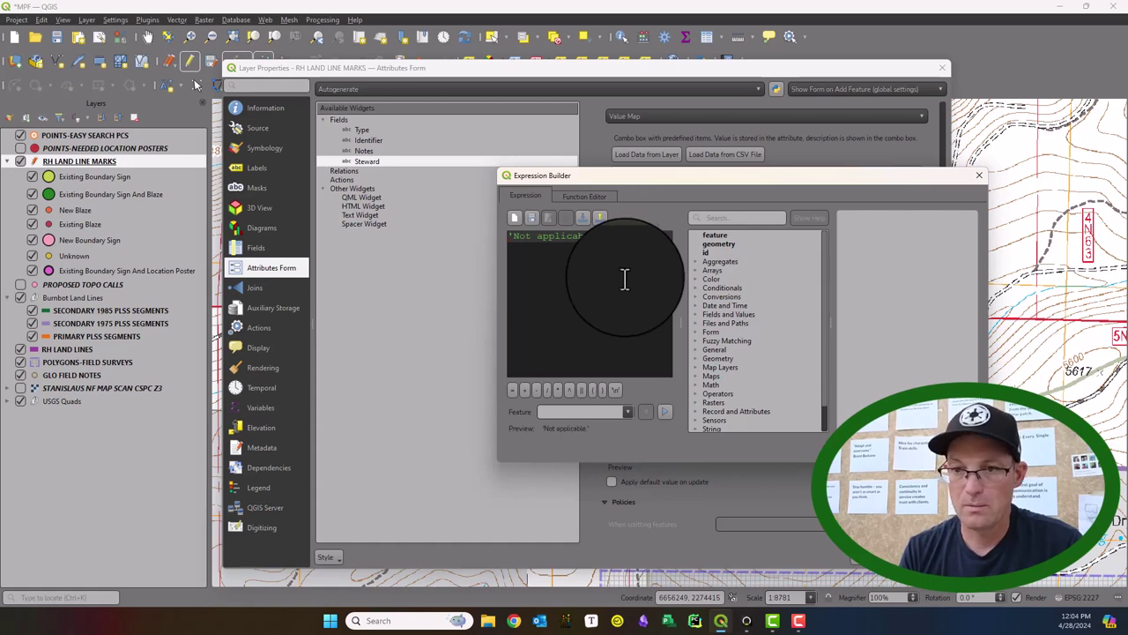
click(882, 445)
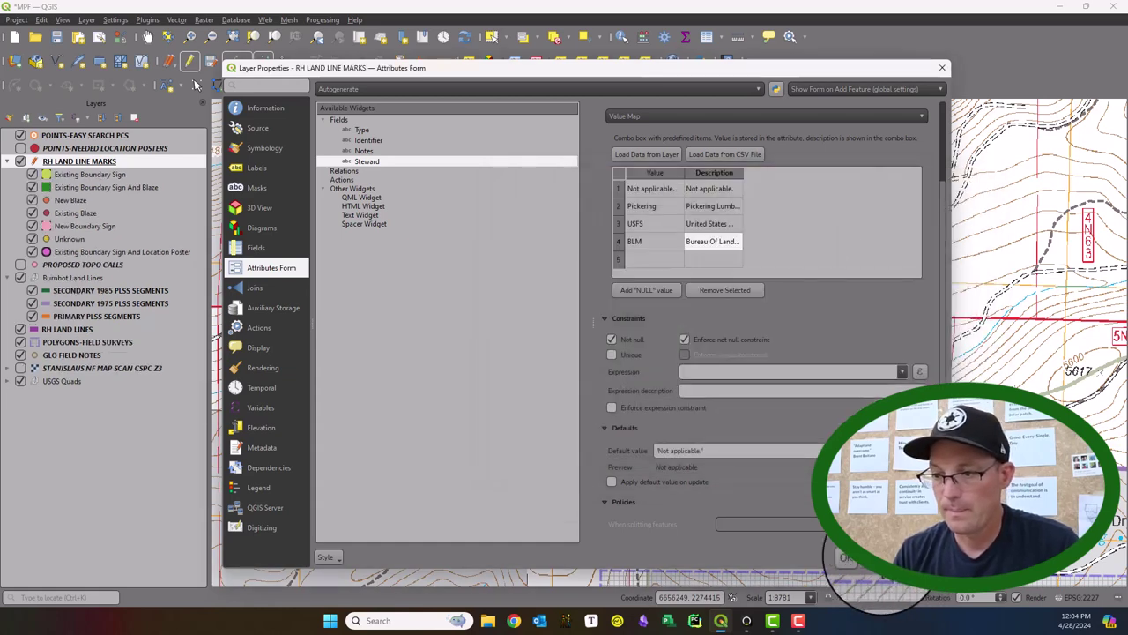
- Apply the layer settings, add a point near Schumake Meadow with Type Existing Blaze and Steward Not applicable
click(877, 558)
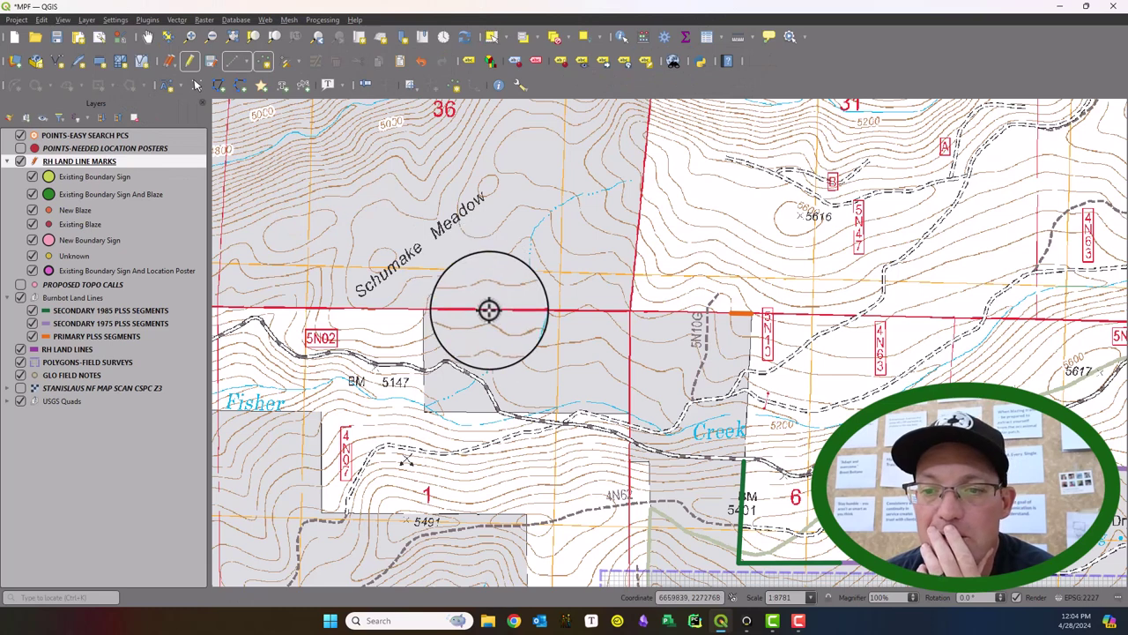
click(493, 309)
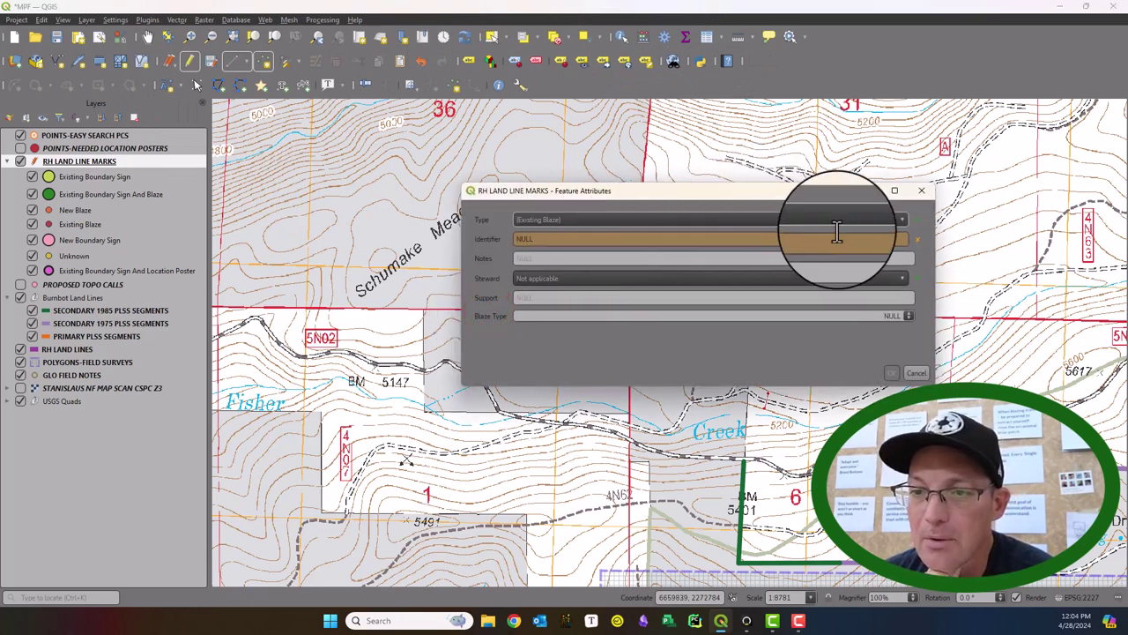
click(887, 220)
click(885, 222)
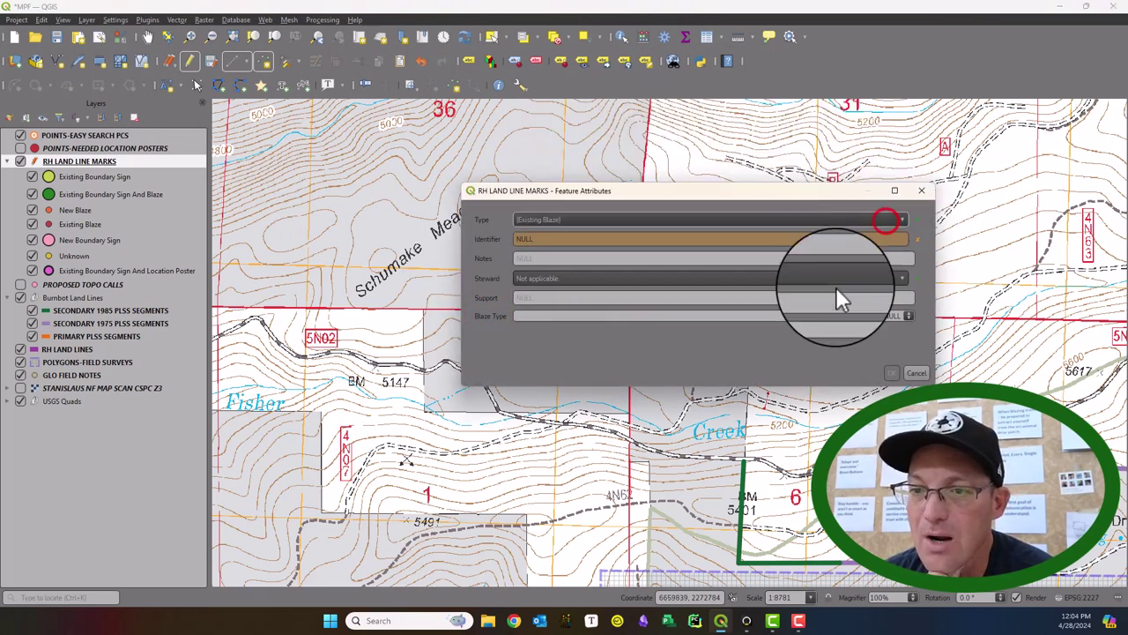
click(834, 288)
click(834, 283)
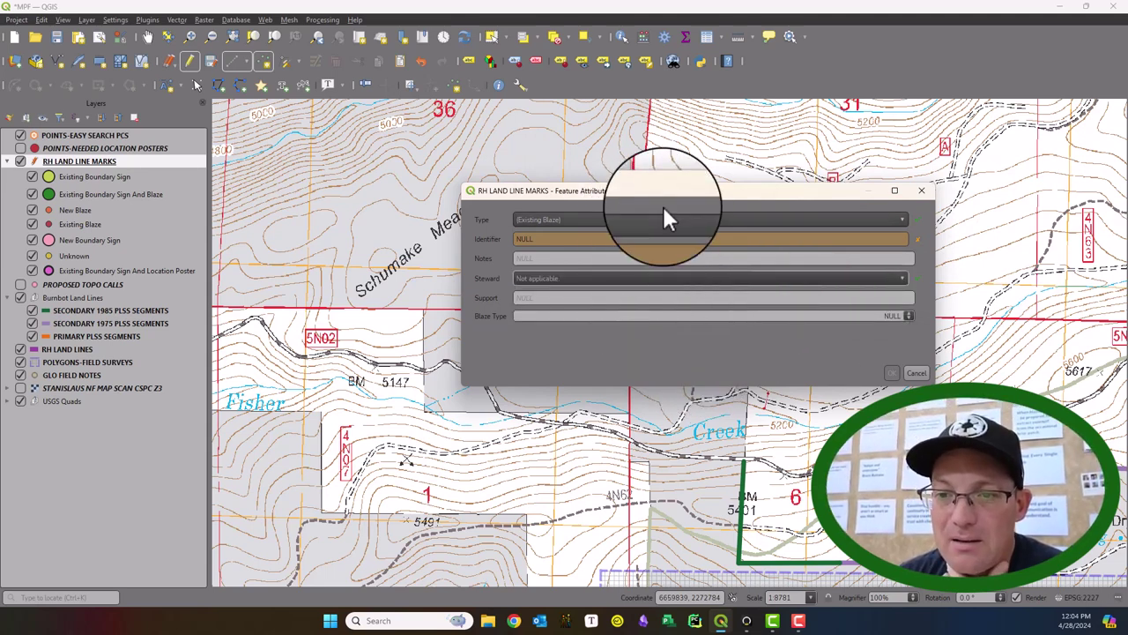
click(846, 318)
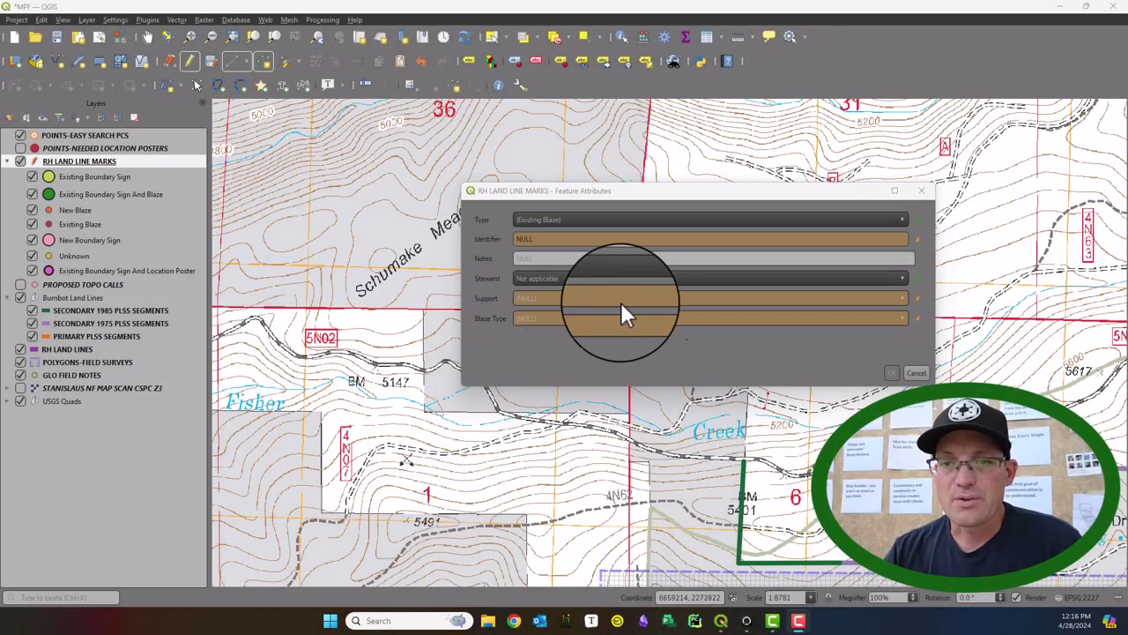
- Look over the Blaze Type and Support dropdown choices without picking any
click(900, 318)
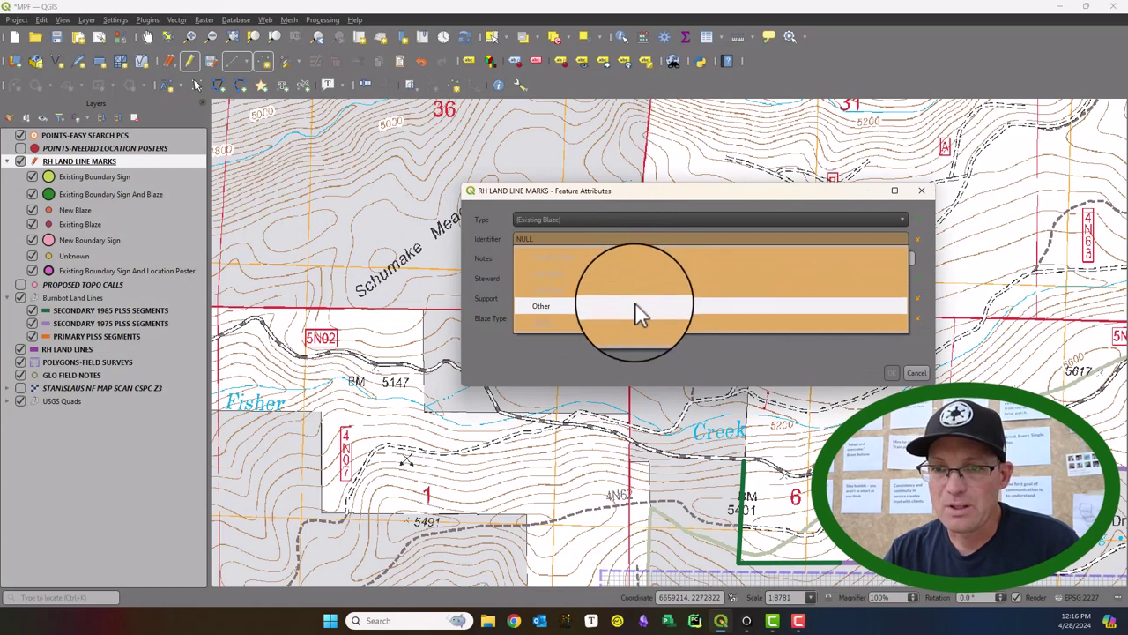
click(723, 203)
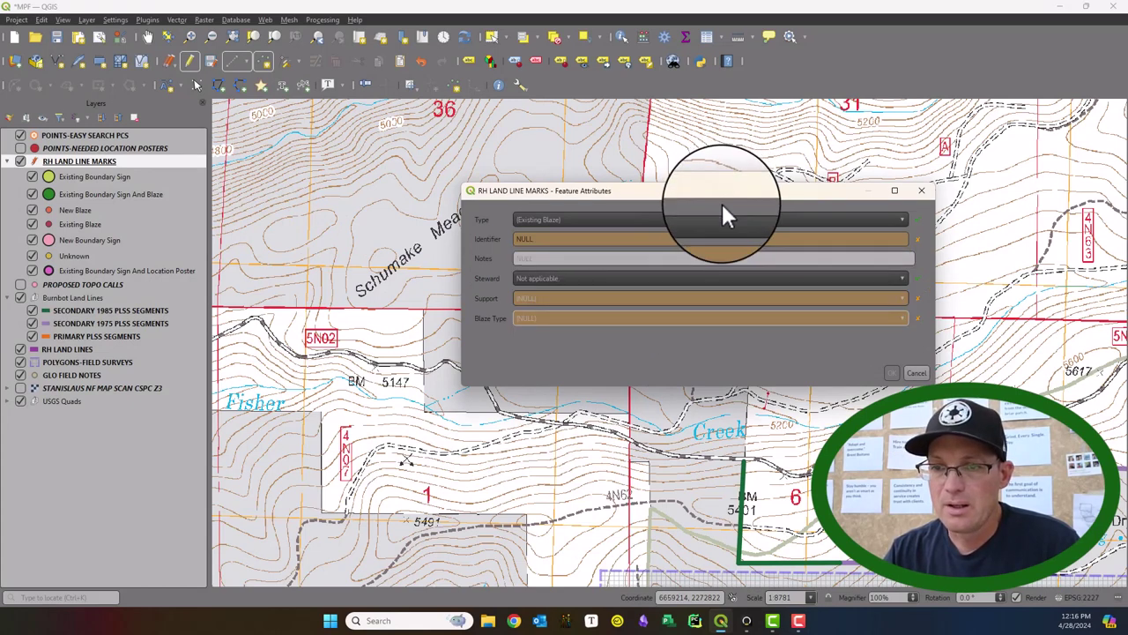
click(622, 298)
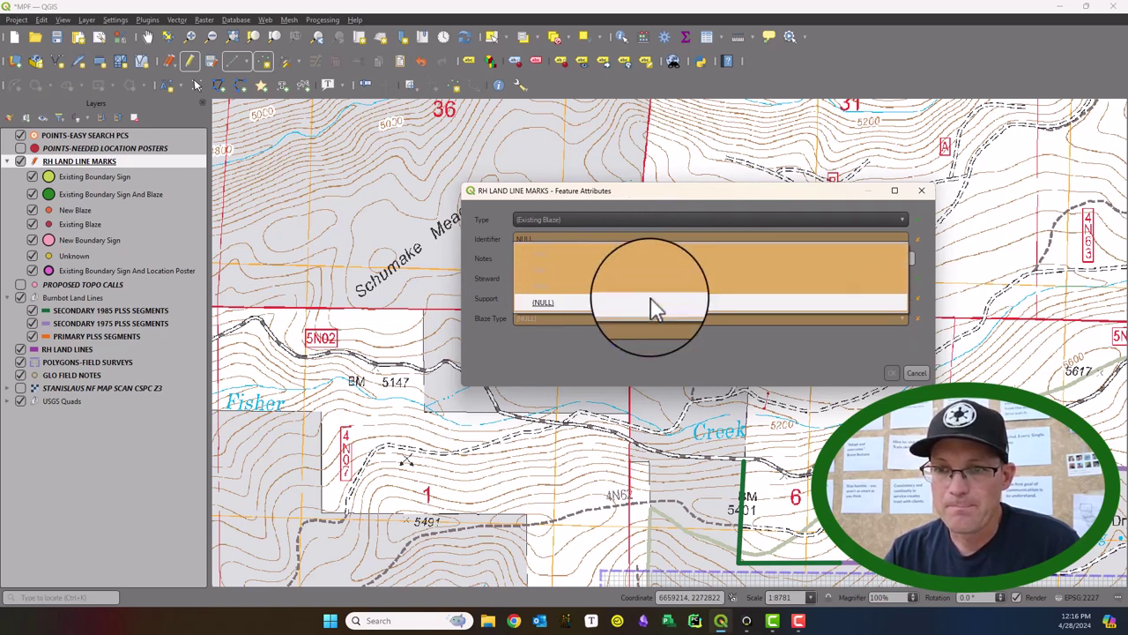
click(789, 360)
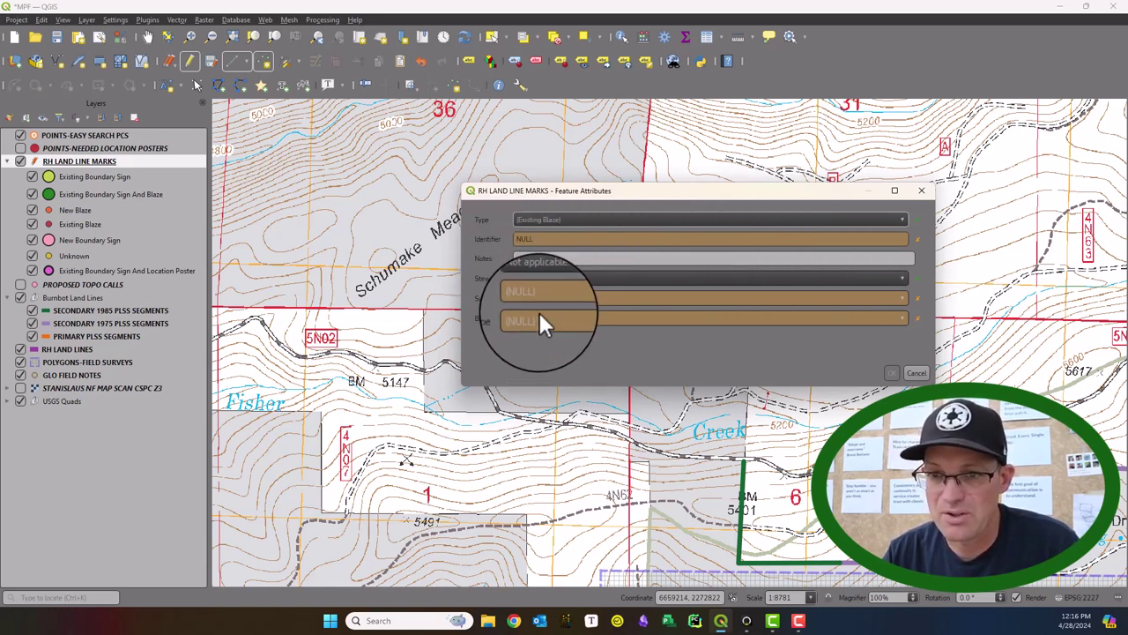
- Set Support to Tree and Blaze Type to Line Blaze, then discard the test feature unsaved
click(548, 299)
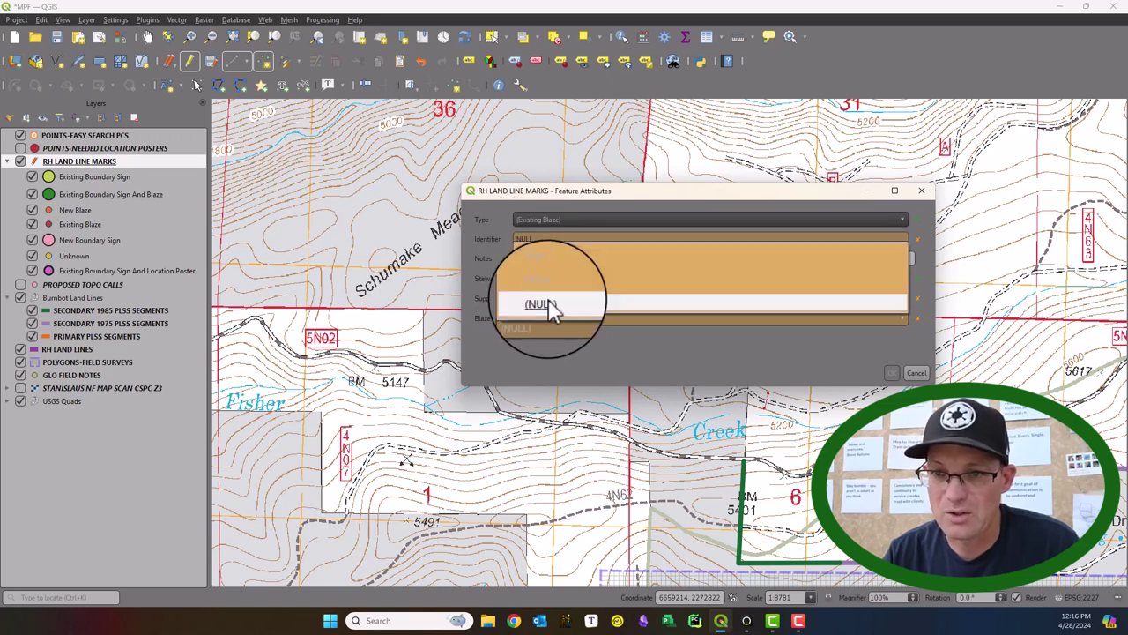
click(551, 255)
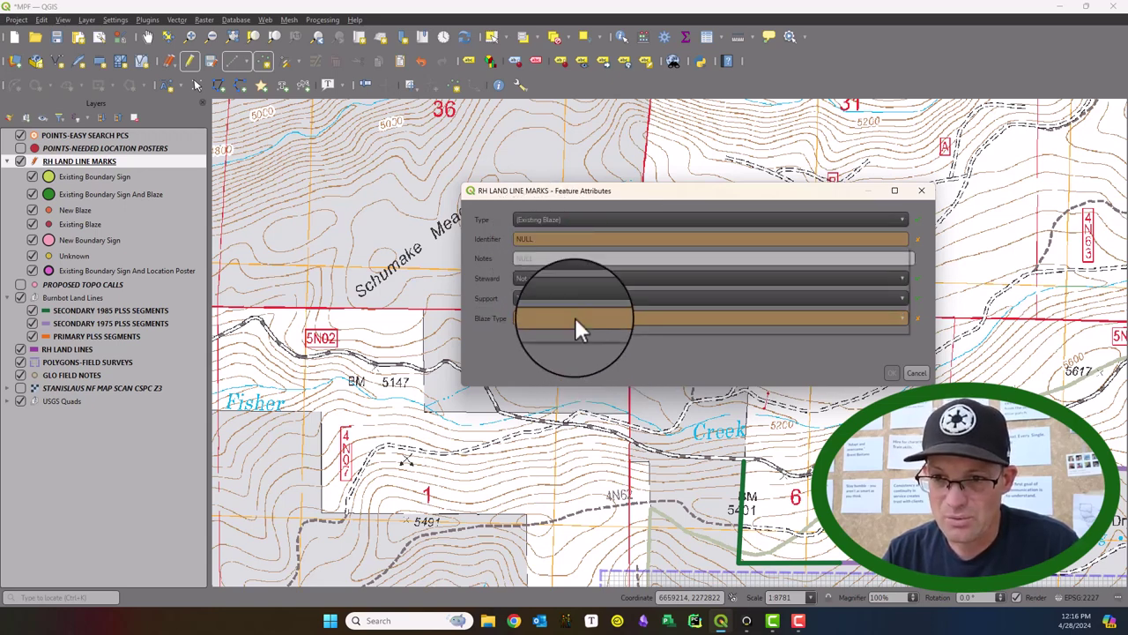
click(574, 317)
click(575, 294)
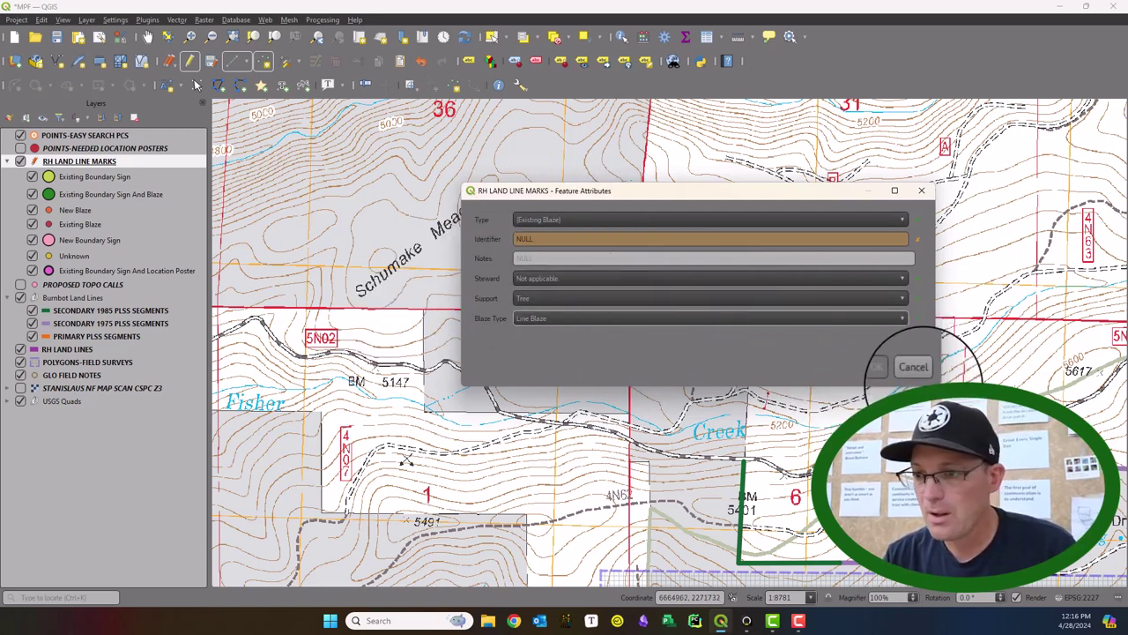
click(921, 374)
- Open the RH LAND LINE MARKS layer properties at the Support field's form settings
right_click(102, 162)
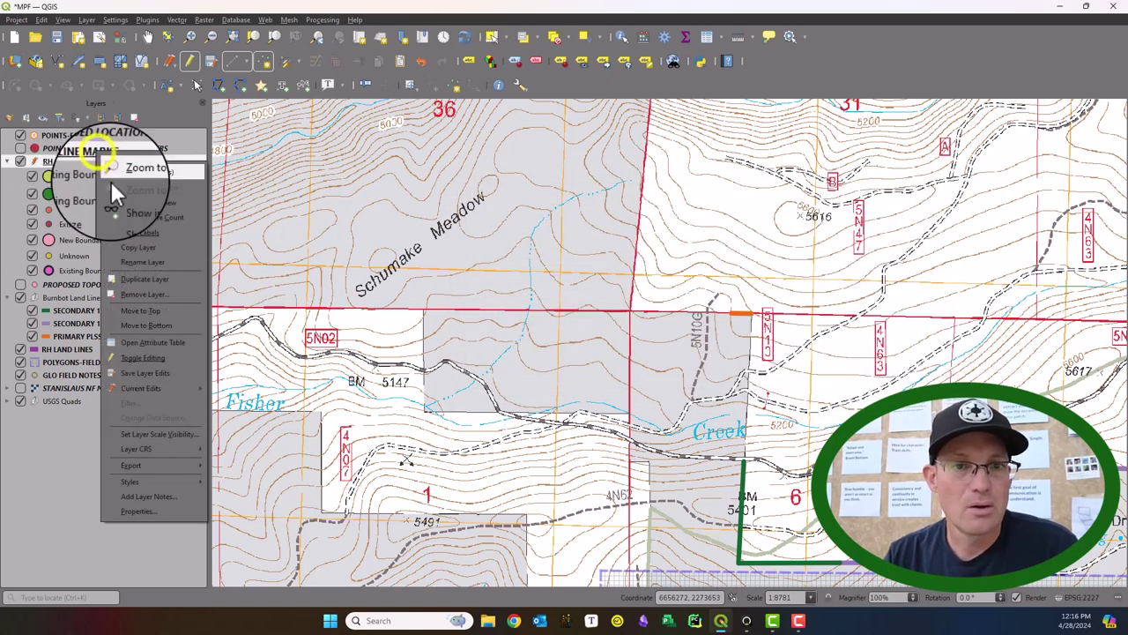
click(159, 512)
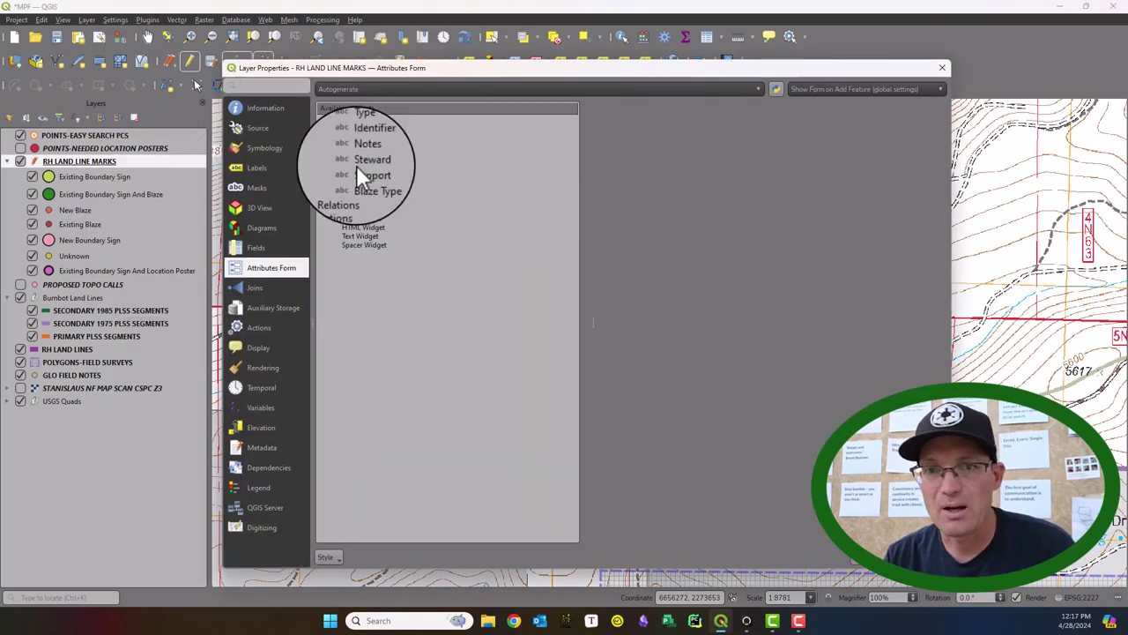
click(363, 173)
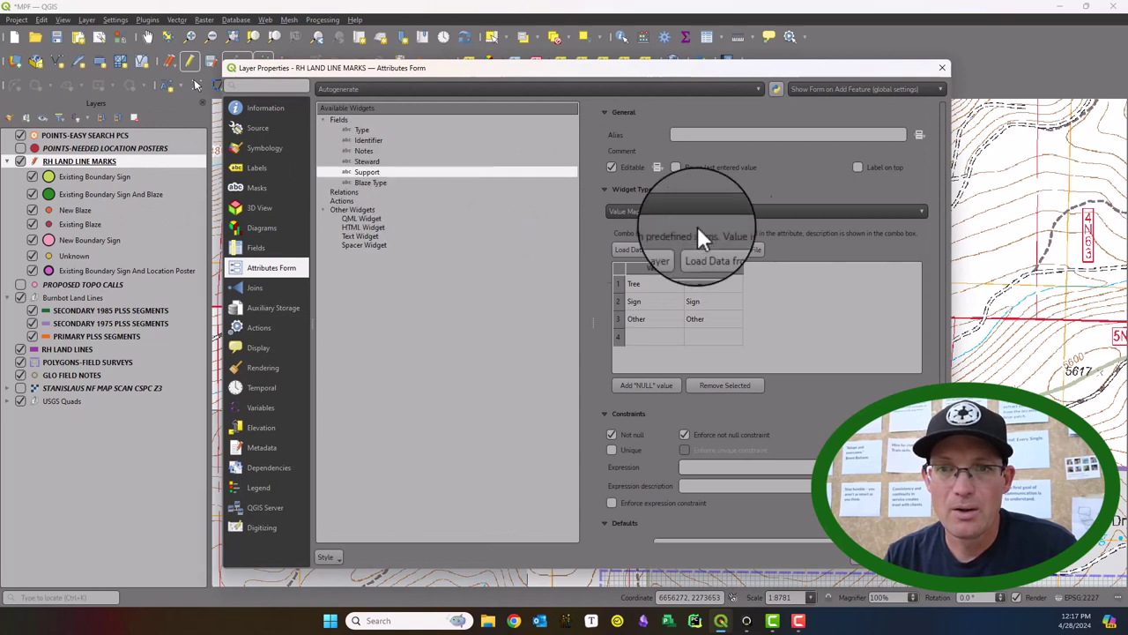
- Rename the second Support value map entry from Sign to Post in both value and description
double_click(655, 302)
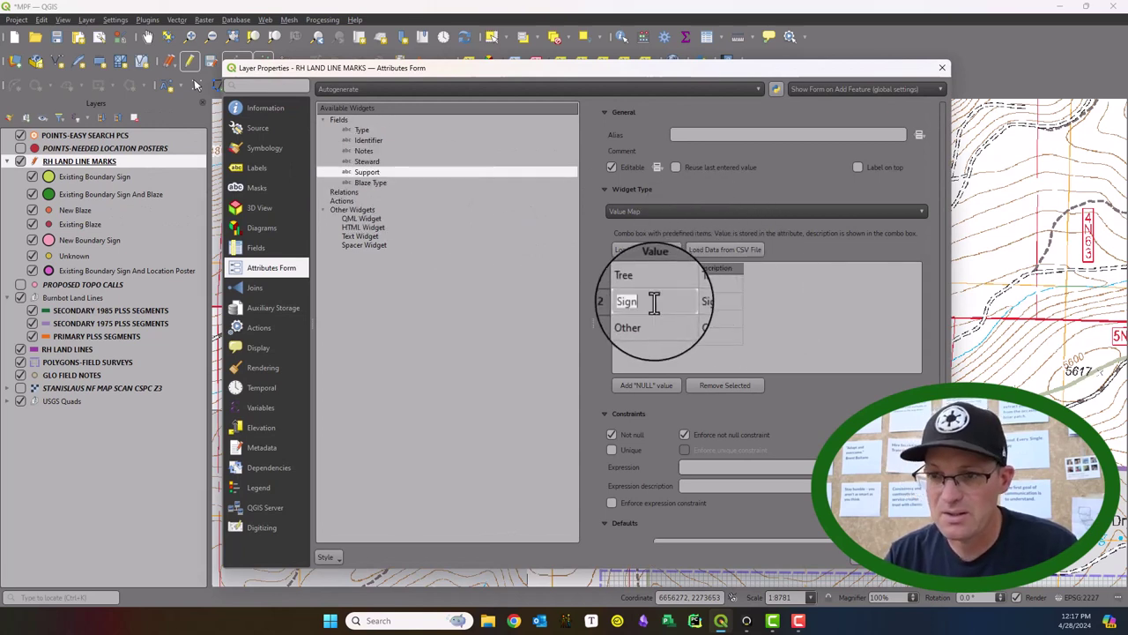
text(Post)
click(712, 302)
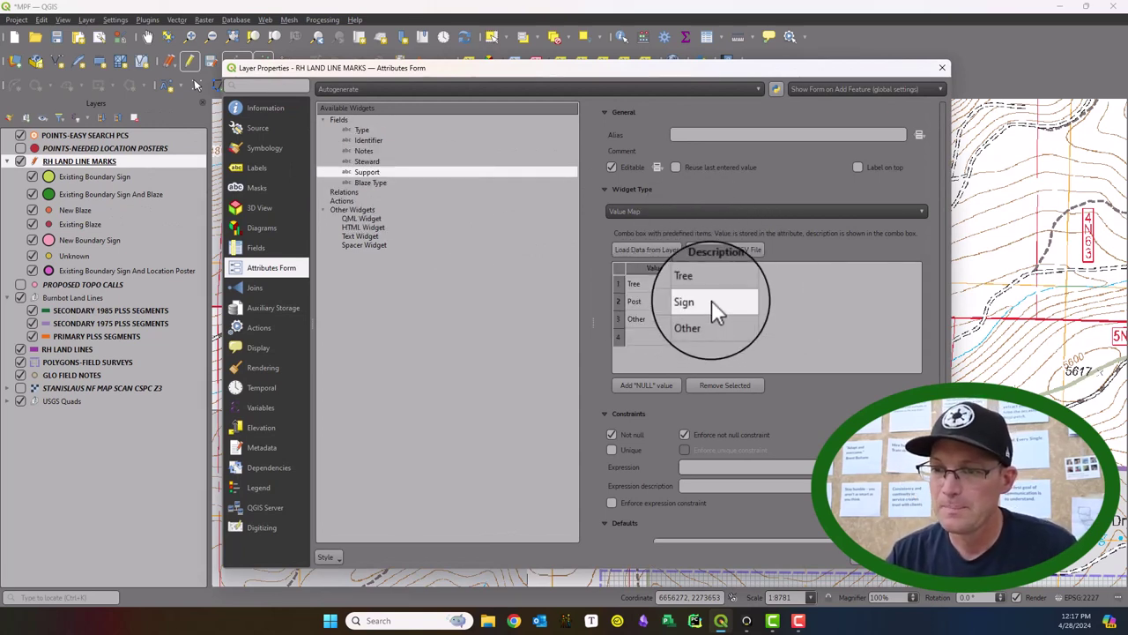
double_click(712, 300)
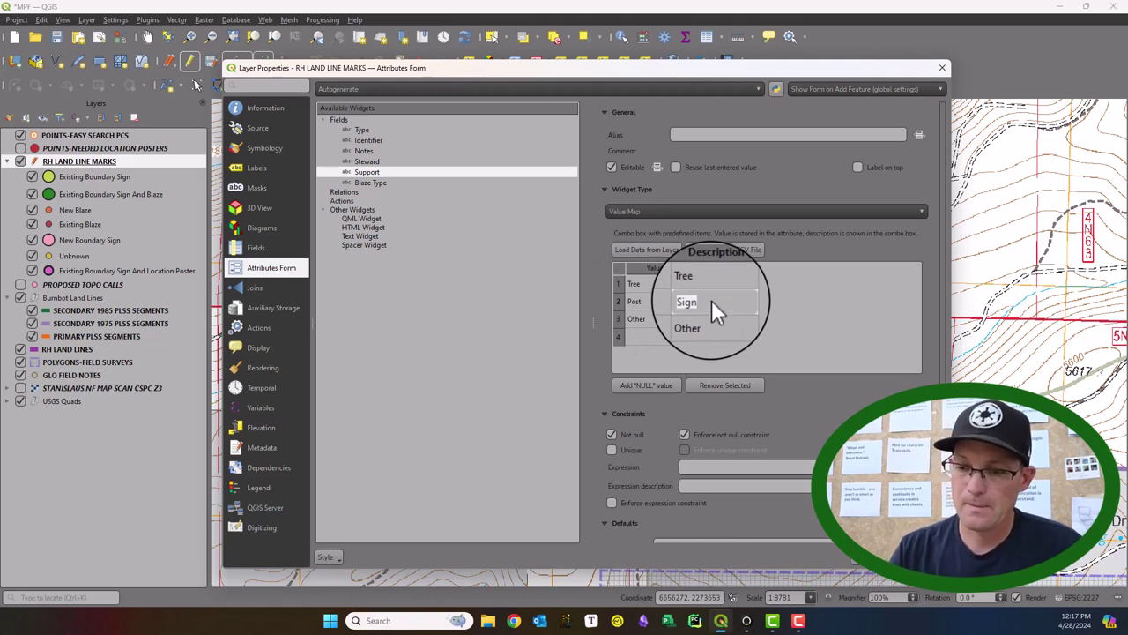
text(Post)
key(Return)
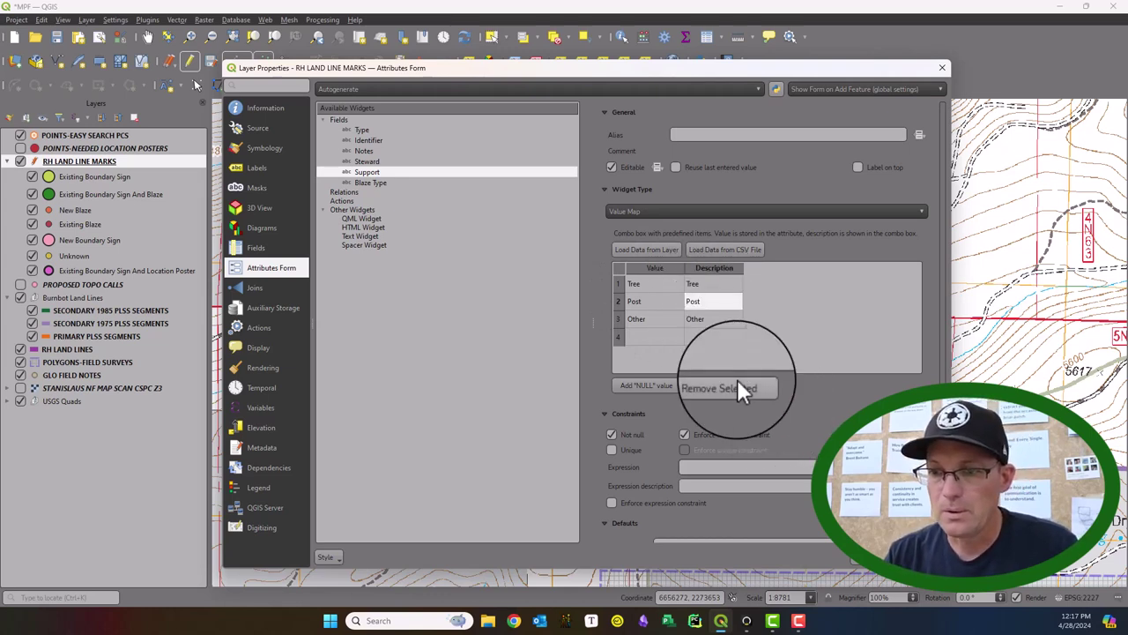
- Switch the layout to Drag and Drop Designer and add two tab containers, Main and Details
click(402, 90)
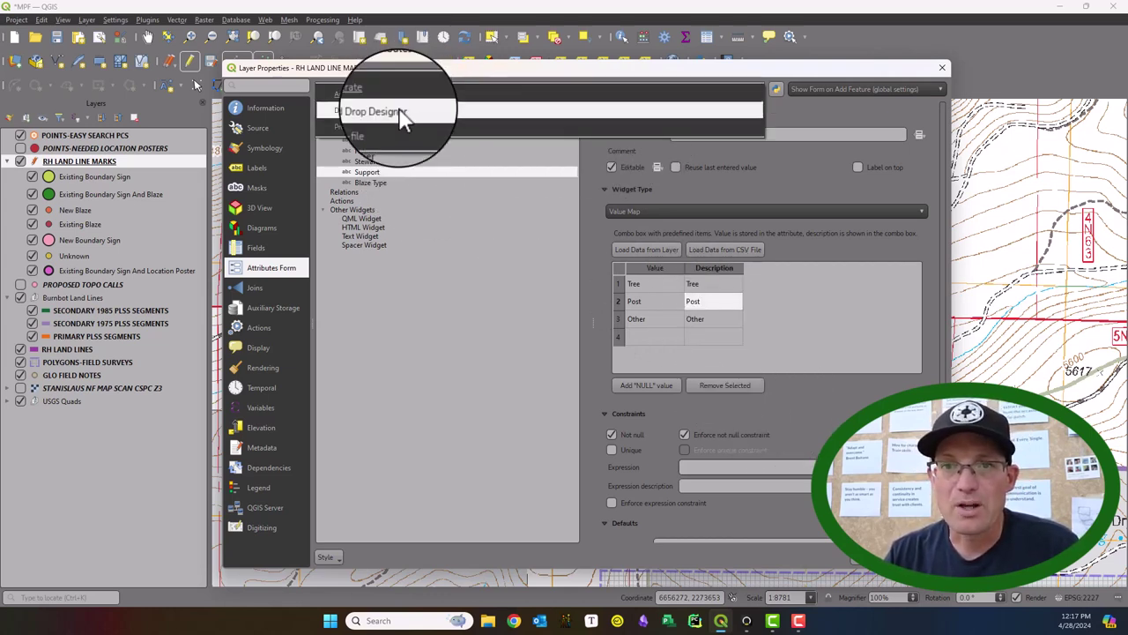
click(400, 111)
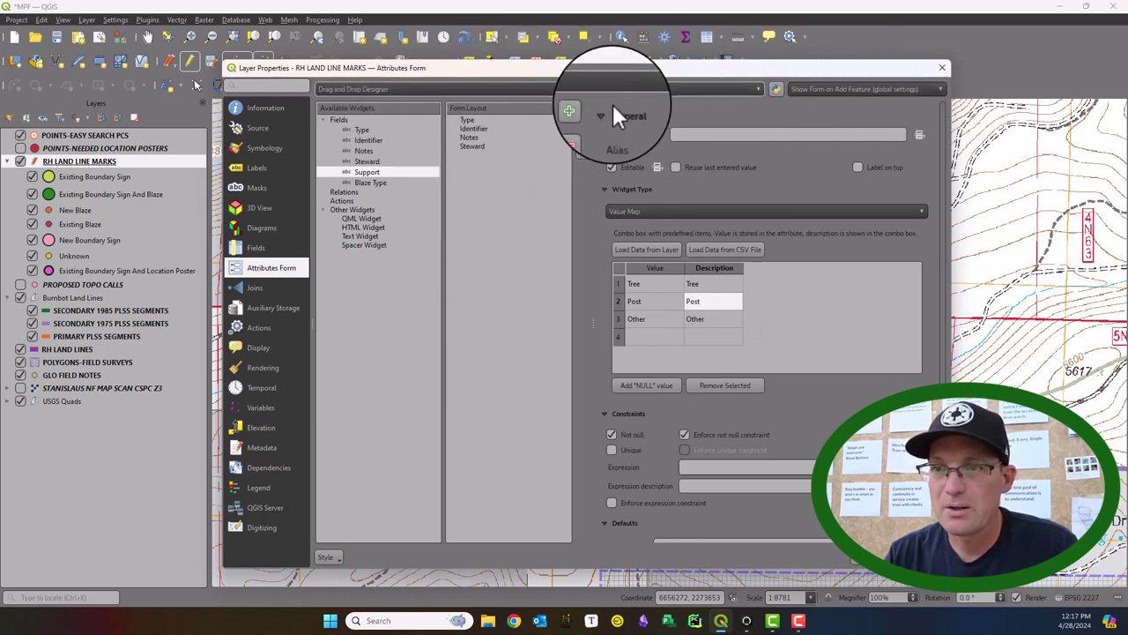
click(585, 111)
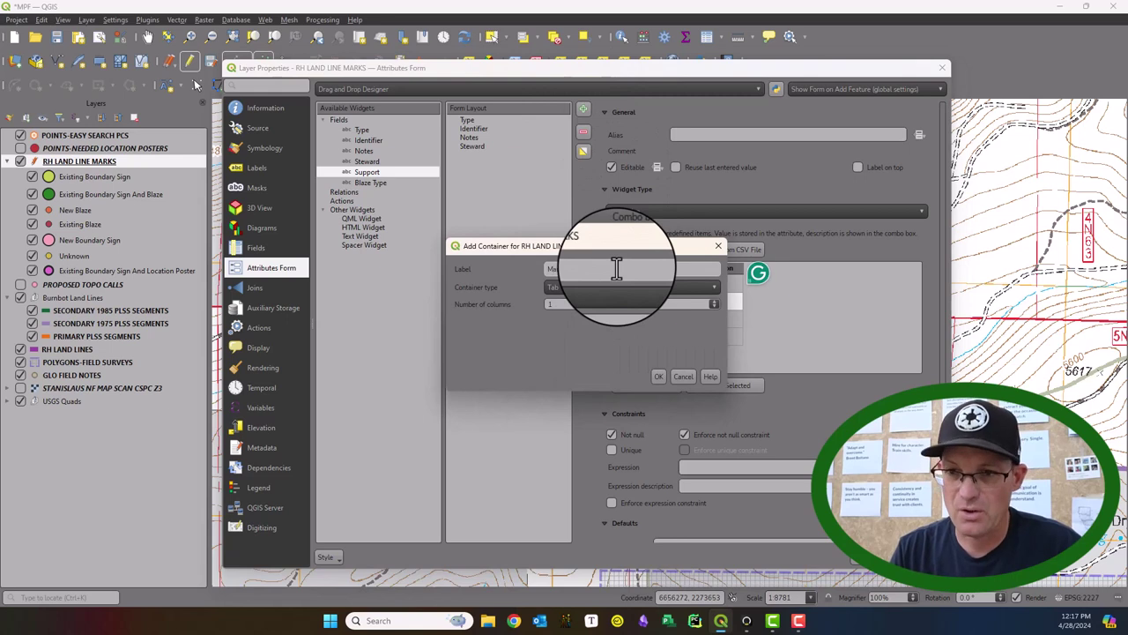
click(659, 377)
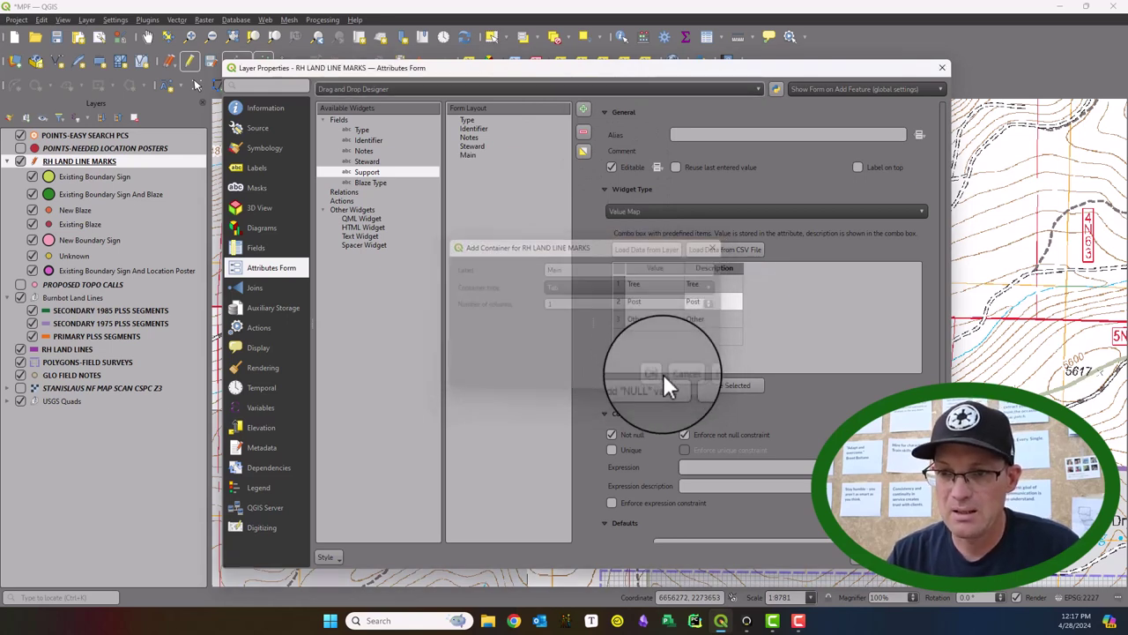
click(585, 112)
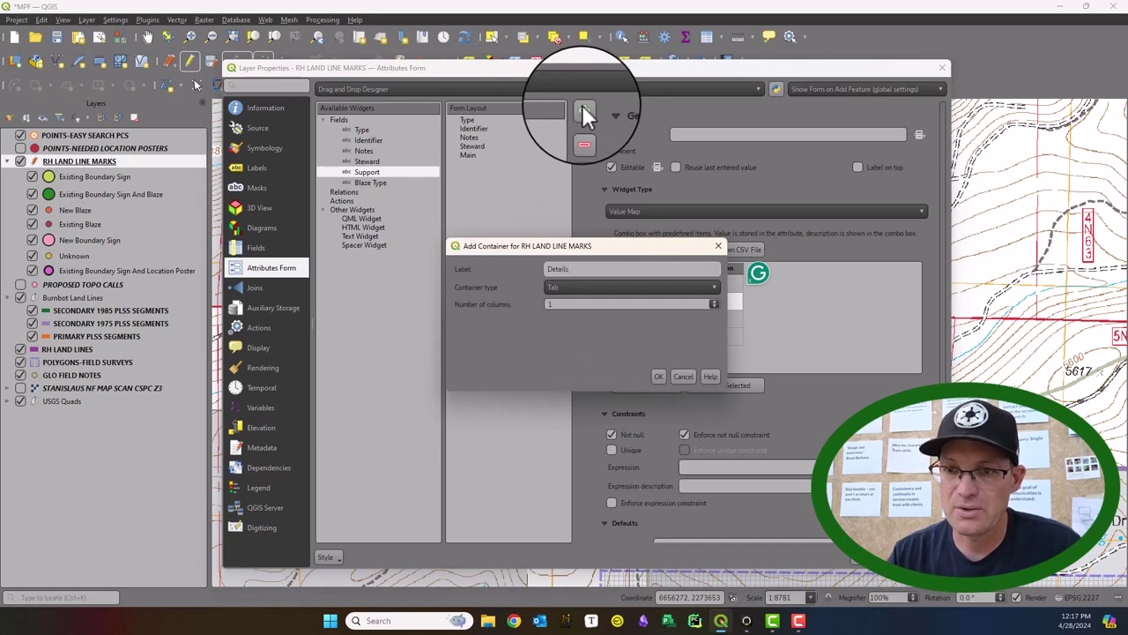
click(658, 376)
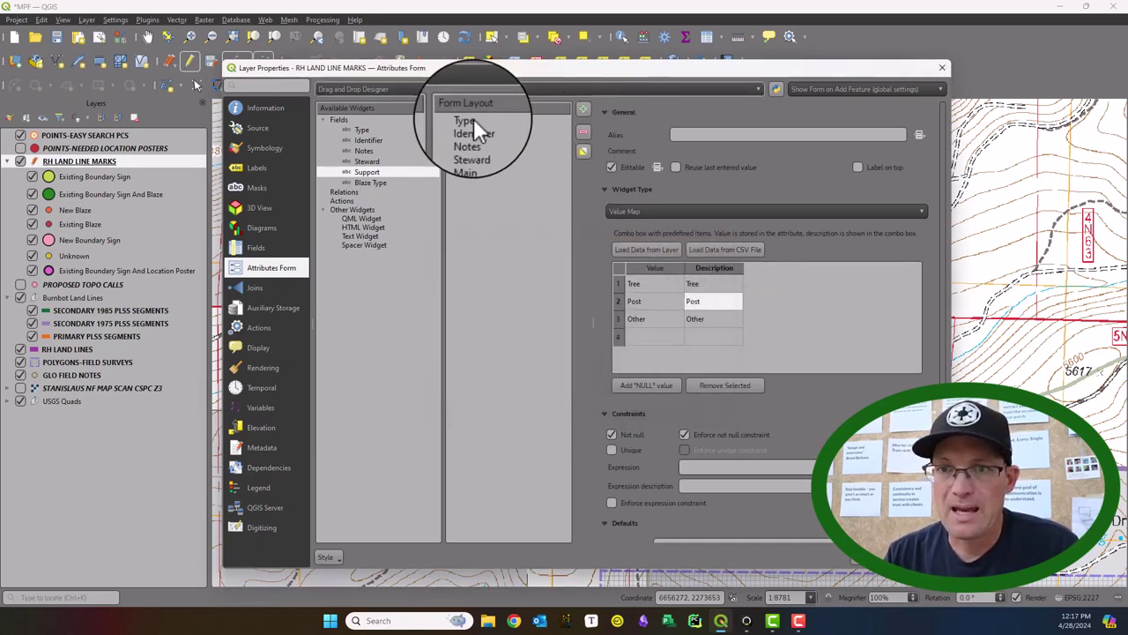
- Move Type under Main, Steward and Notes under Details, and add Support and Blaze Type to Details
drag(474, 118, 517, 174)
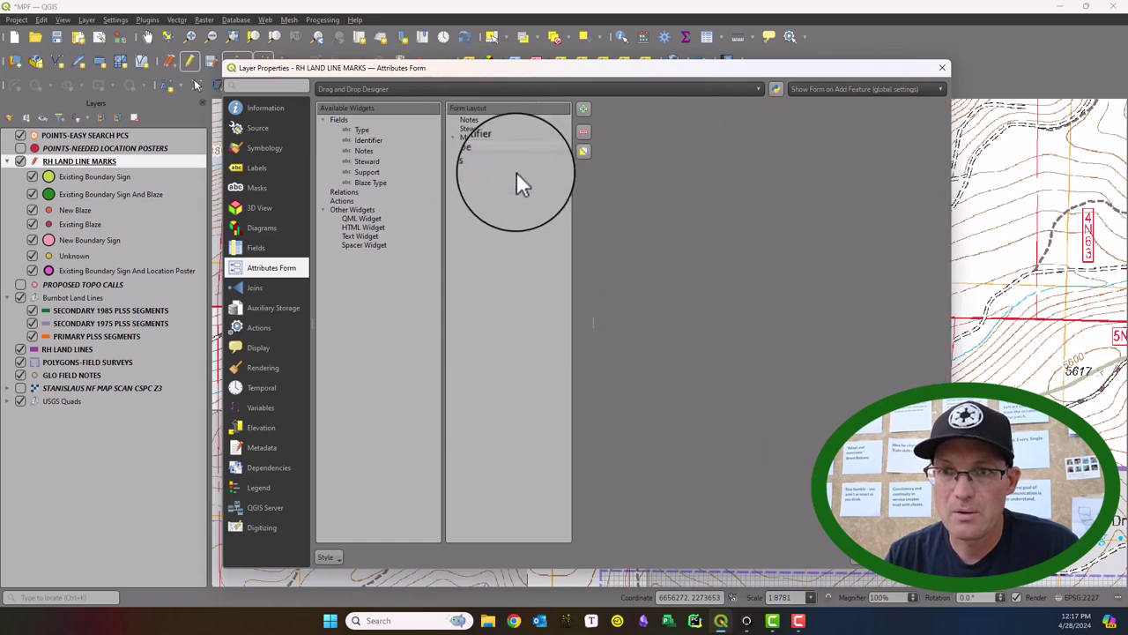
click(468, 127)
drag(468, 127, 487, 164)
drag(475, 117, 495, 157)
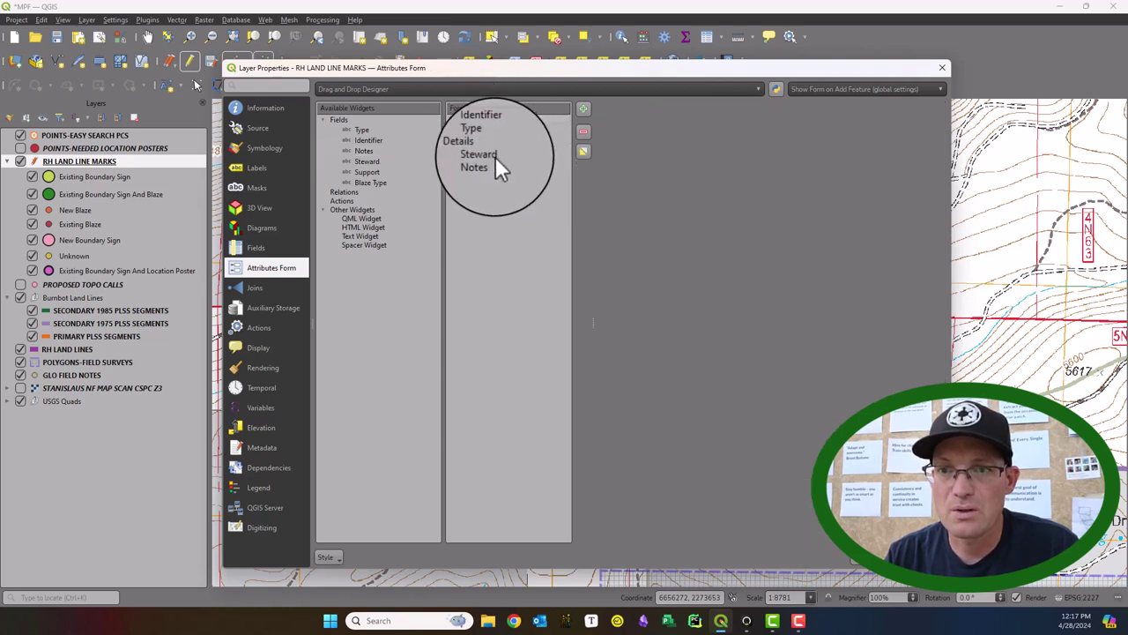
click(364, 171)
drag(361, 171, 472, 147)
click(360, 183)
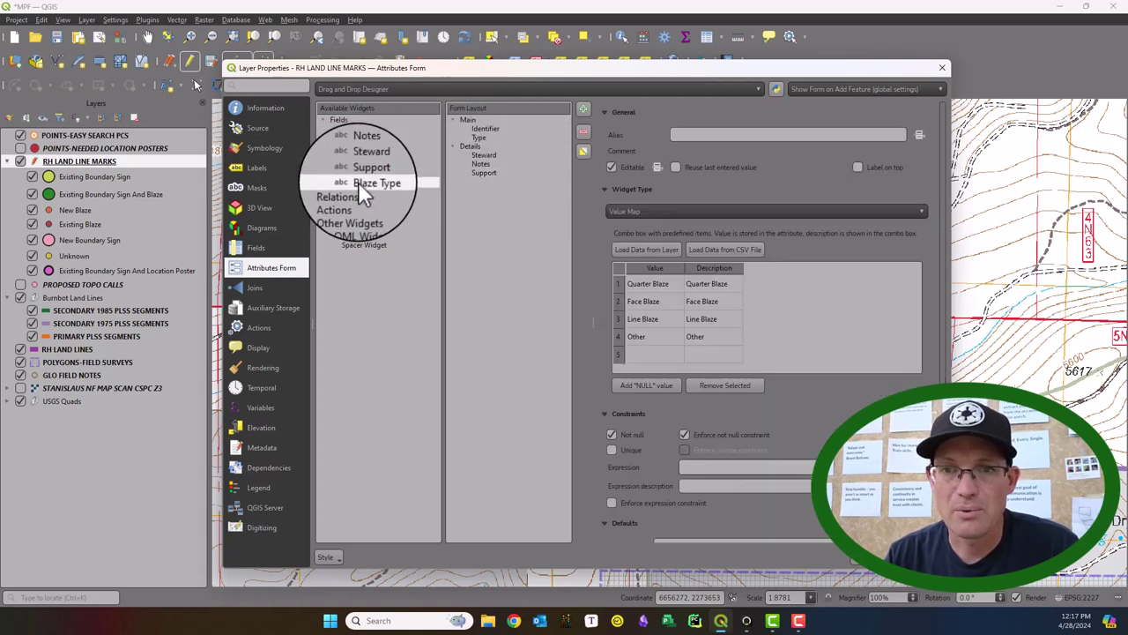
drag(358, 186, 485, 146)
click(365, 182)
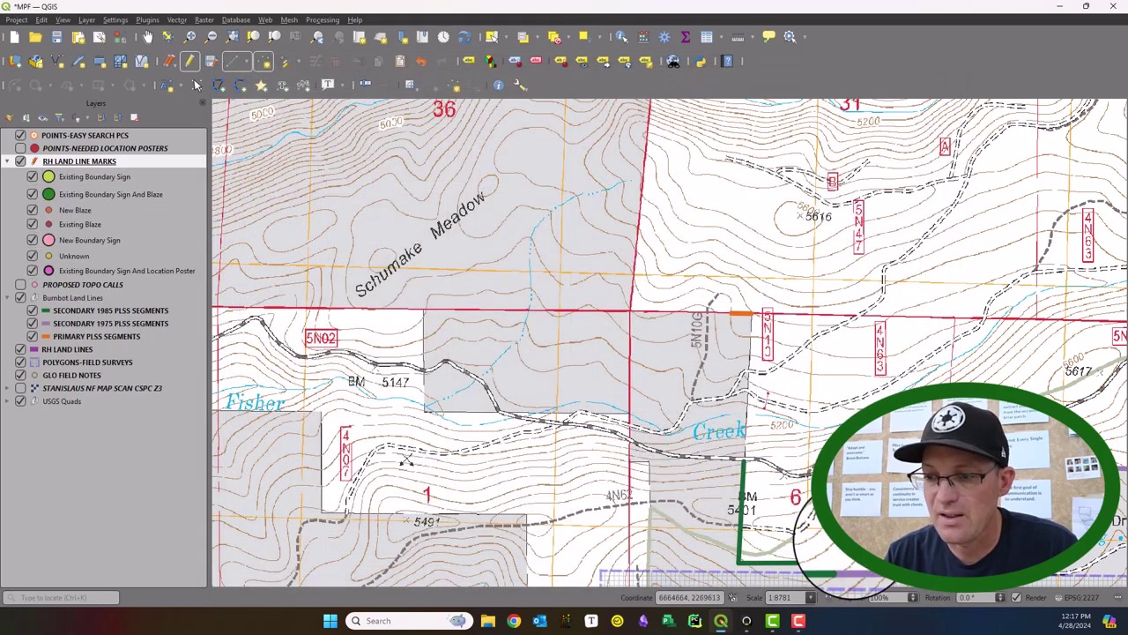
- Apply the new form, add a test point, and flip between its Main and Details tabs
click(828, 557)
click(529, 308)
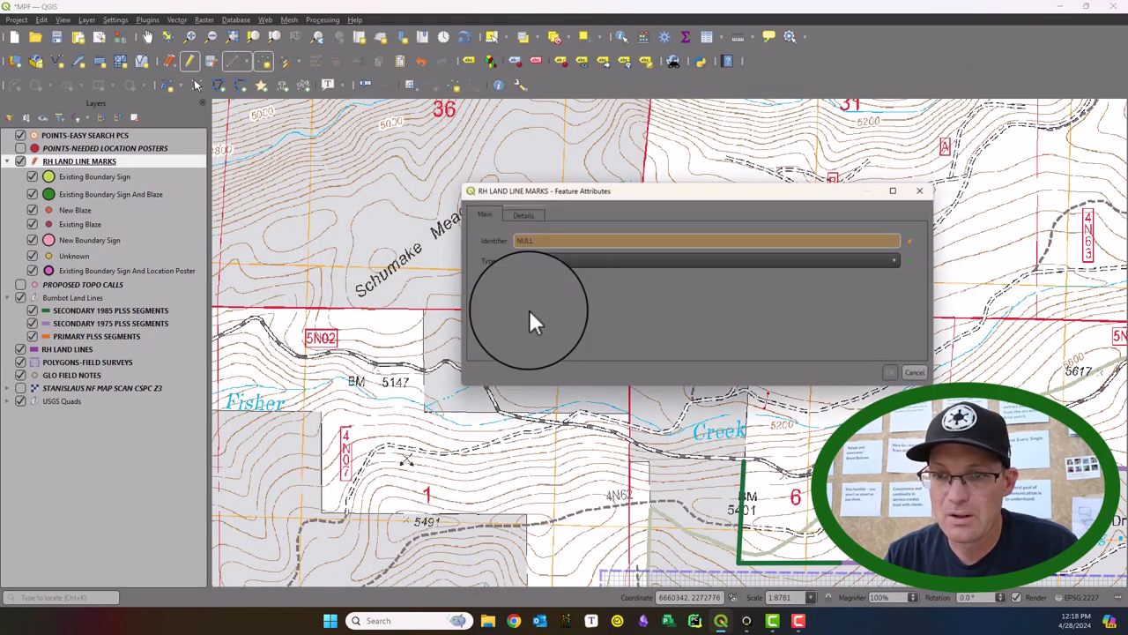
click(492, 211)
click(525, 215)
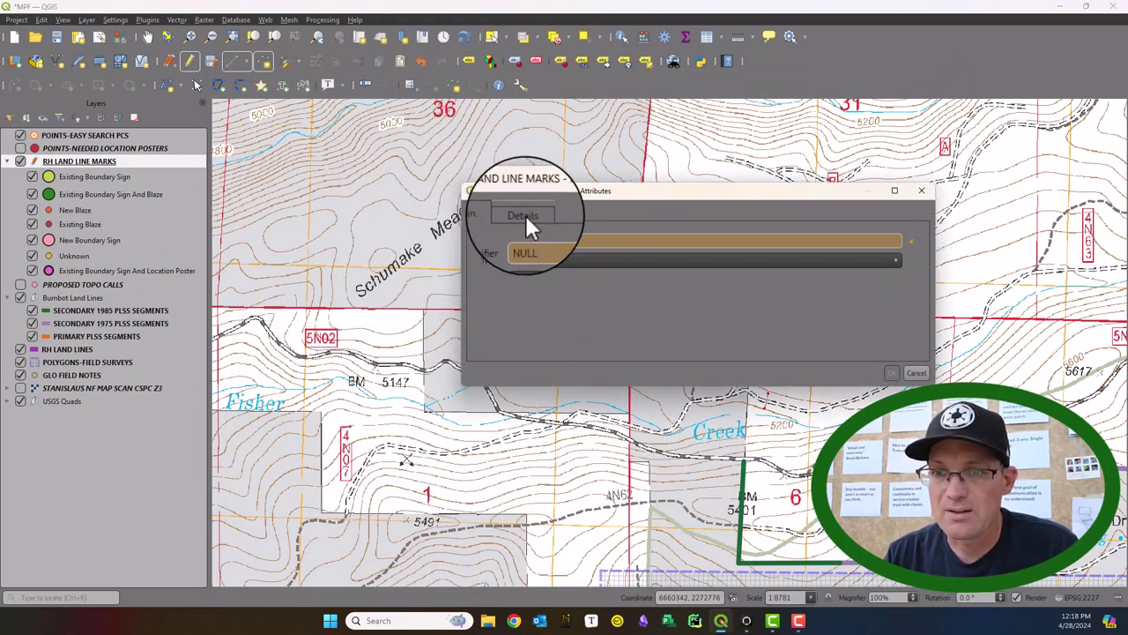
click(485, 212)
click(511, 214)
click(510, 214)
click(488, 211)
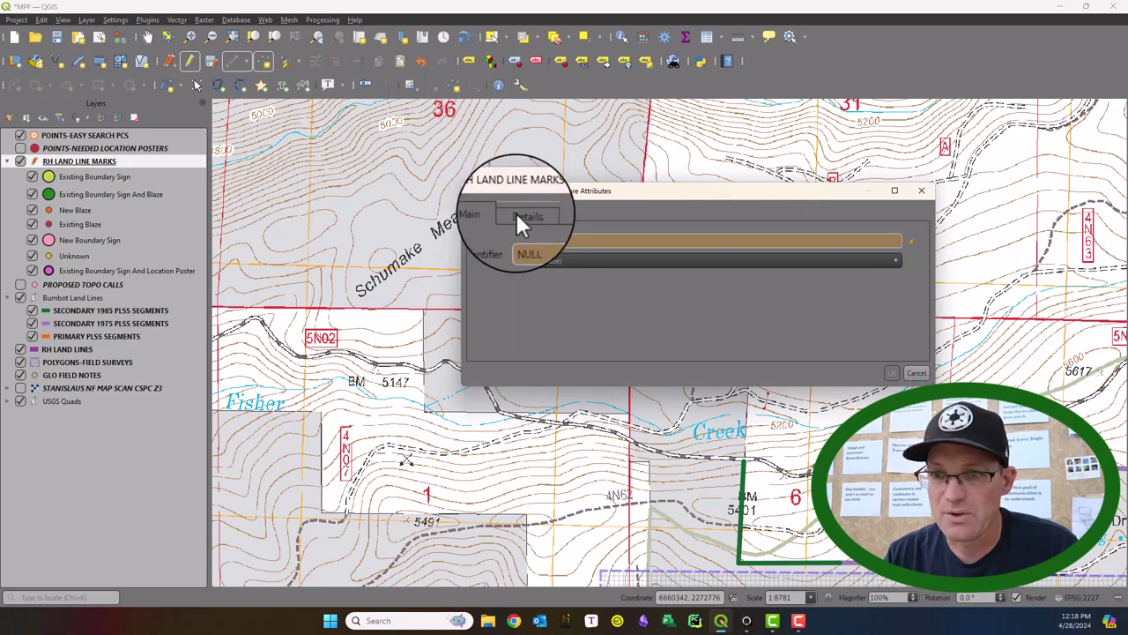
click(517, 213)
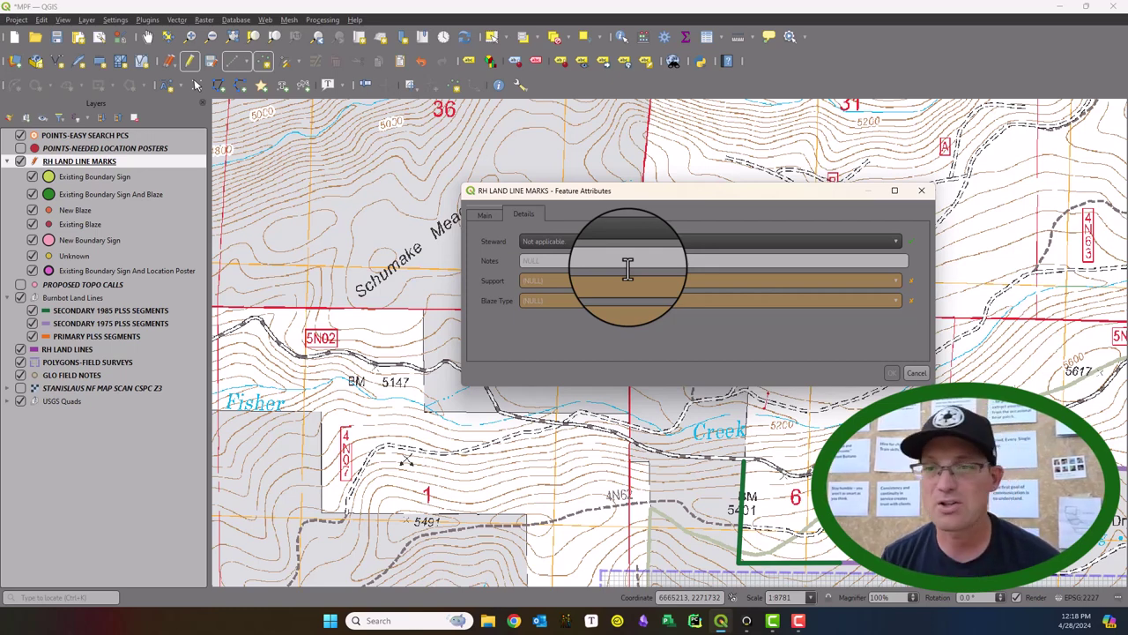
- Close the test point's form and reopen the RH LAND LINE MARKS layer properties
click(921, 191)
right_click(104, 162)
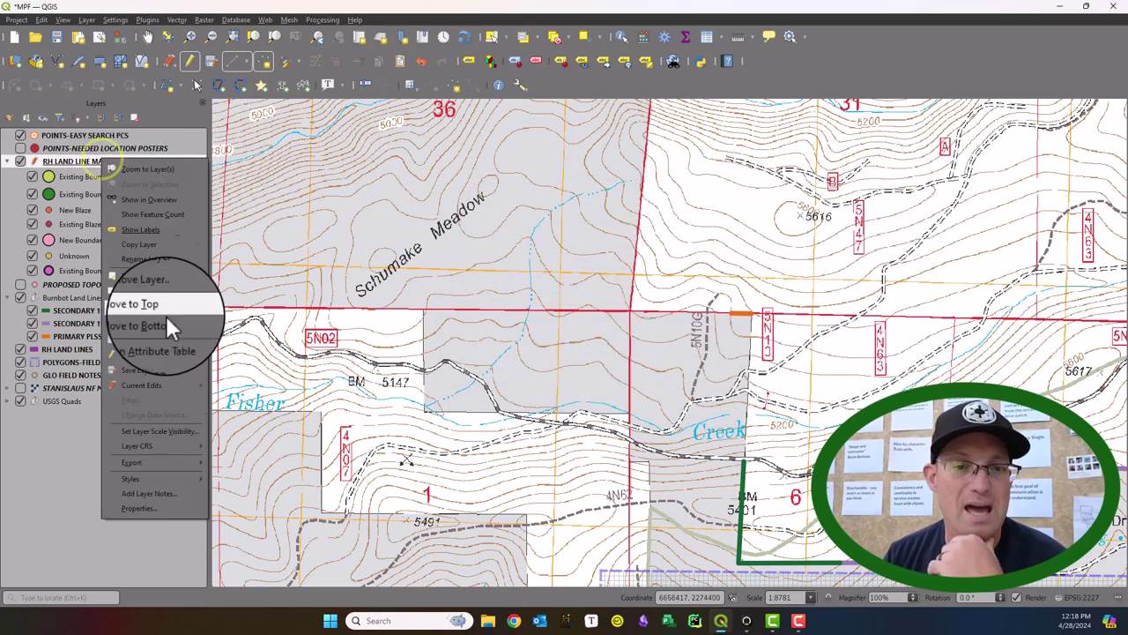
click(141, 506)
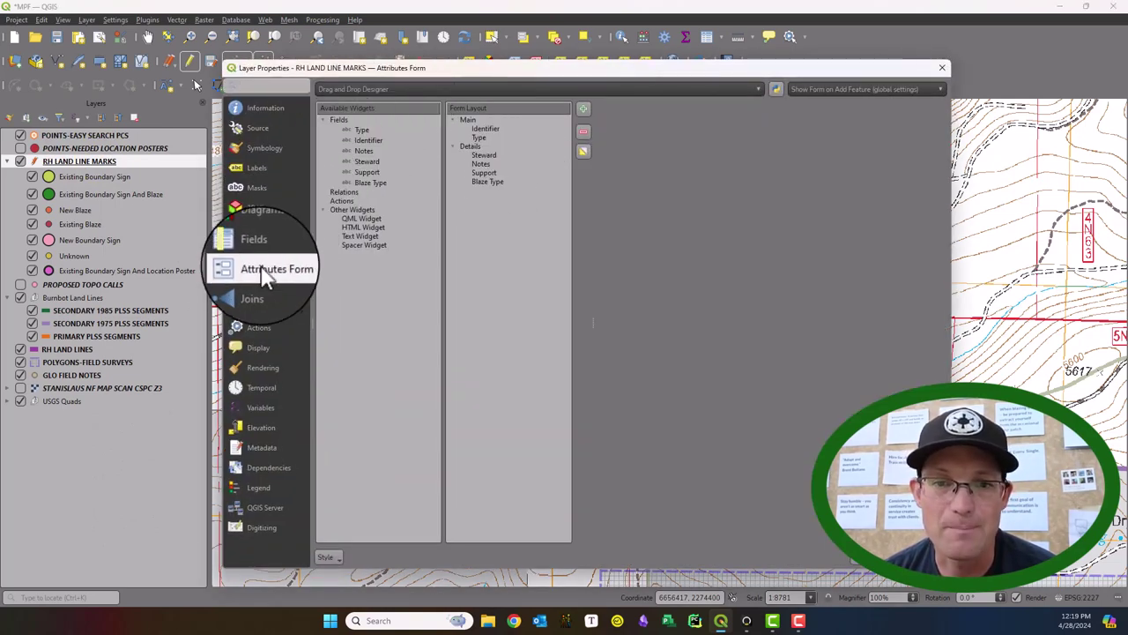
- Set the form layout to Autogenerate and review the Type, Notes and Steward field settings
click(365, 89)
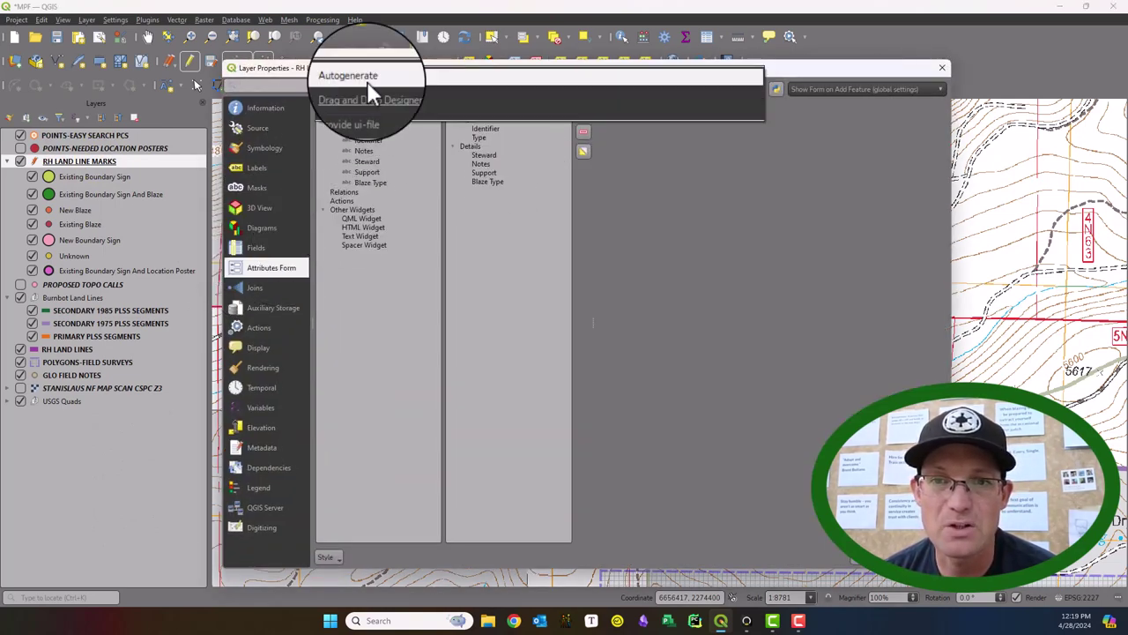
click(365, 72)
click(367, 131)
click(371, 158)
click(372, 173)
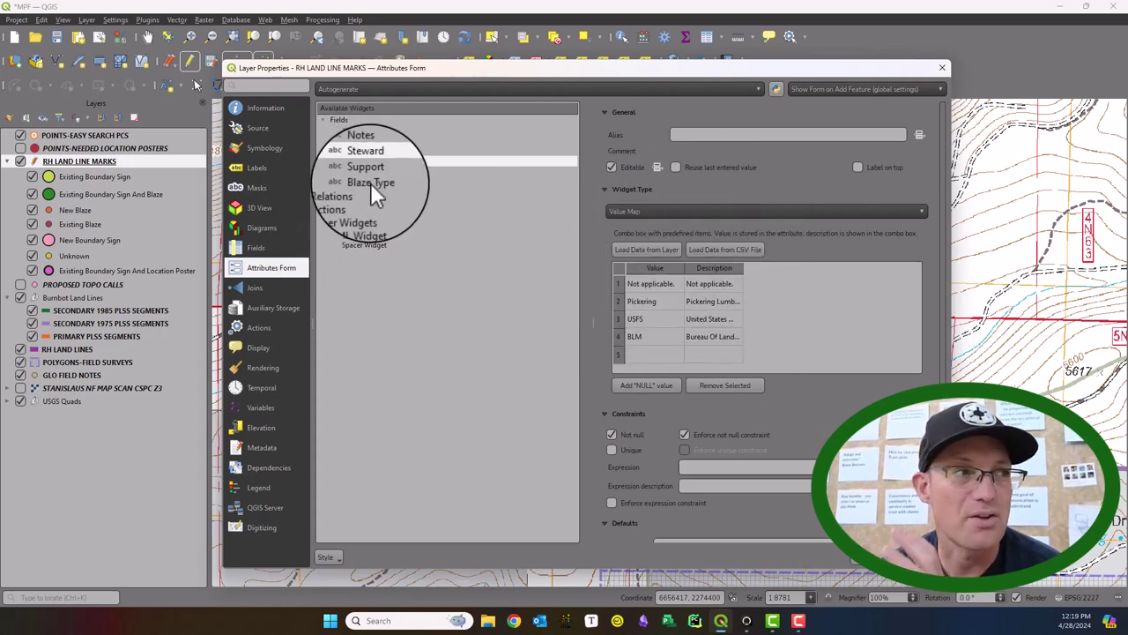
- Switch back to Drag and Drop Designer, check the Add Container types, then cancel without adding
click(547, 87)
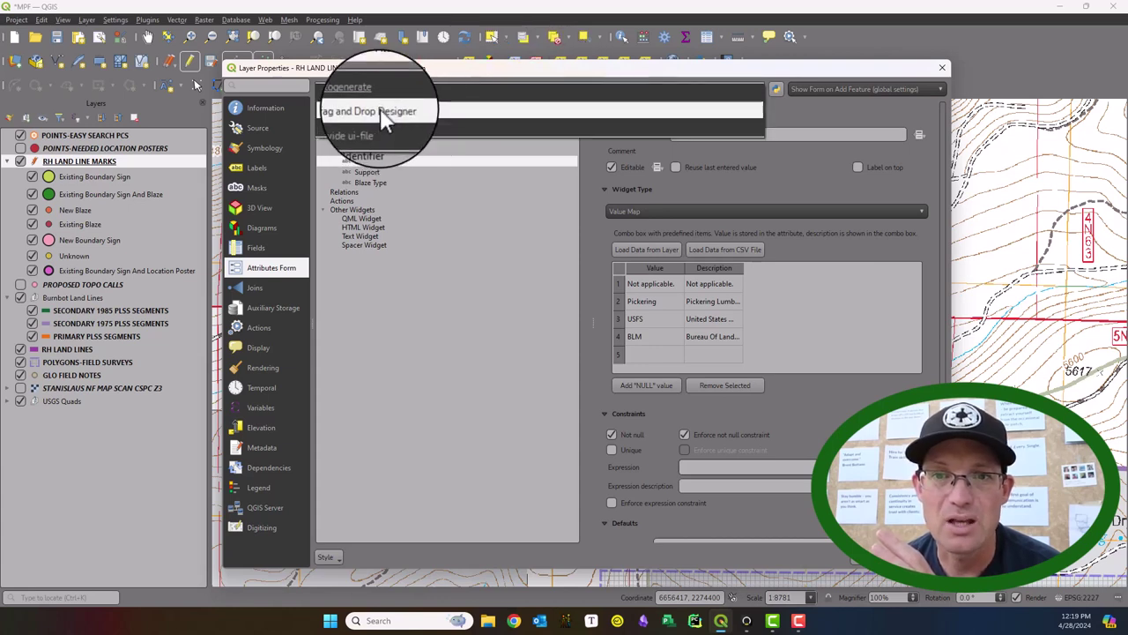
click(381, 112)
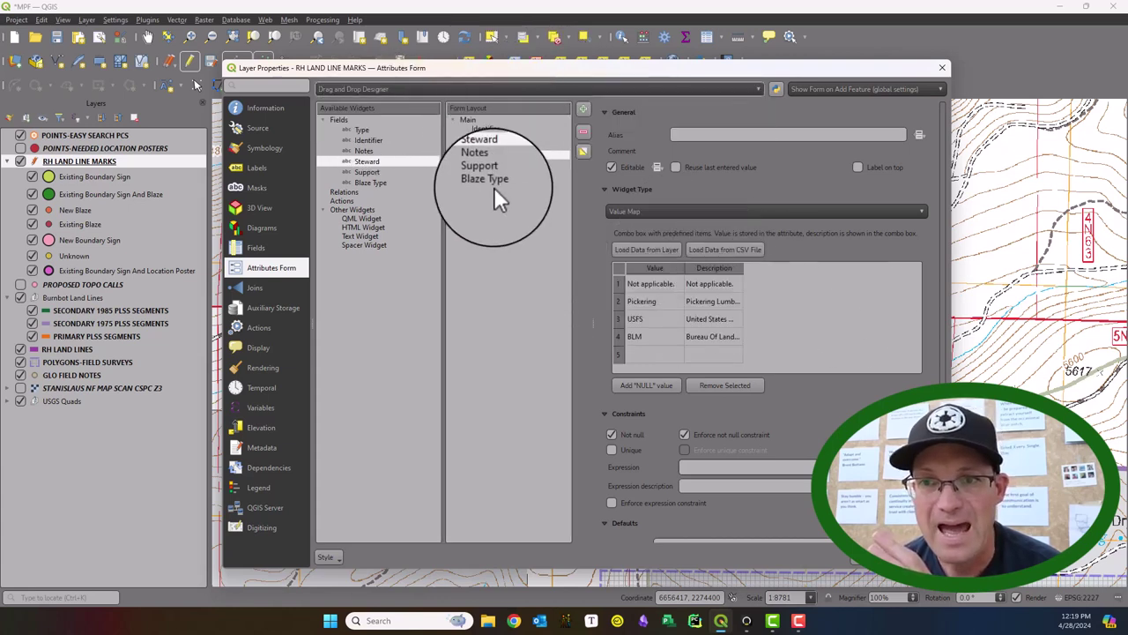
click(583, 110)
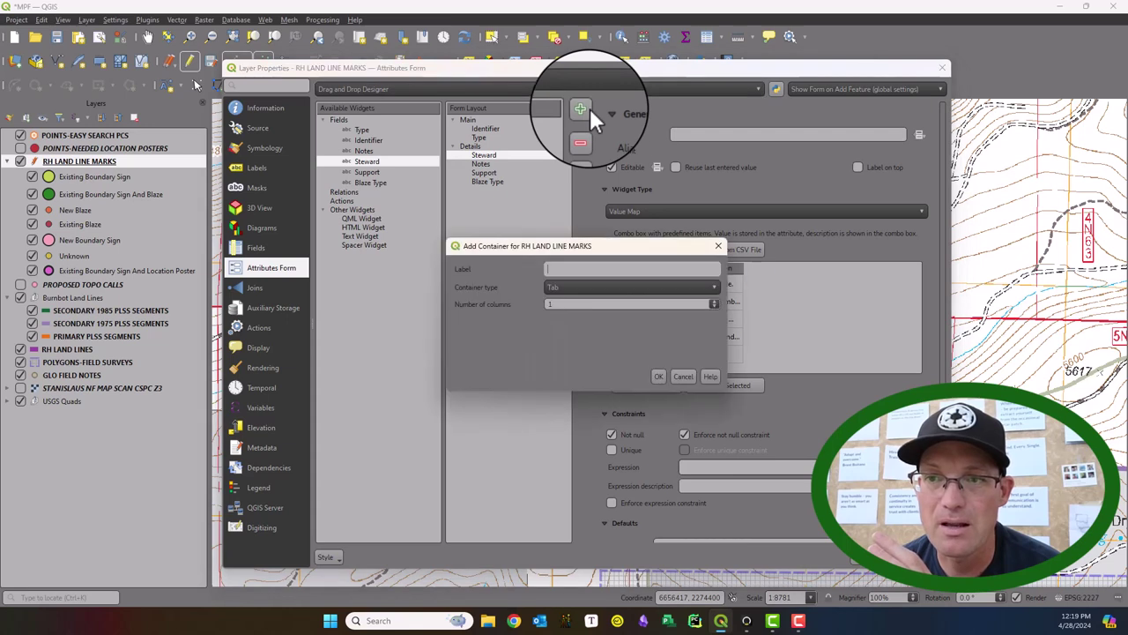
click(596, 289)
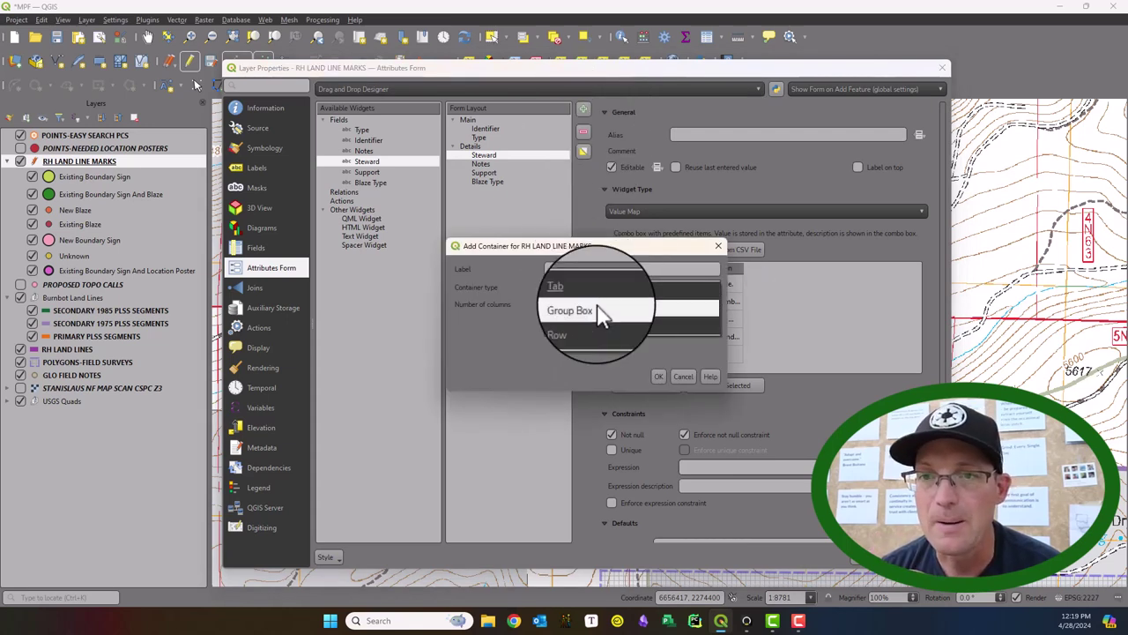
click(668, 284)
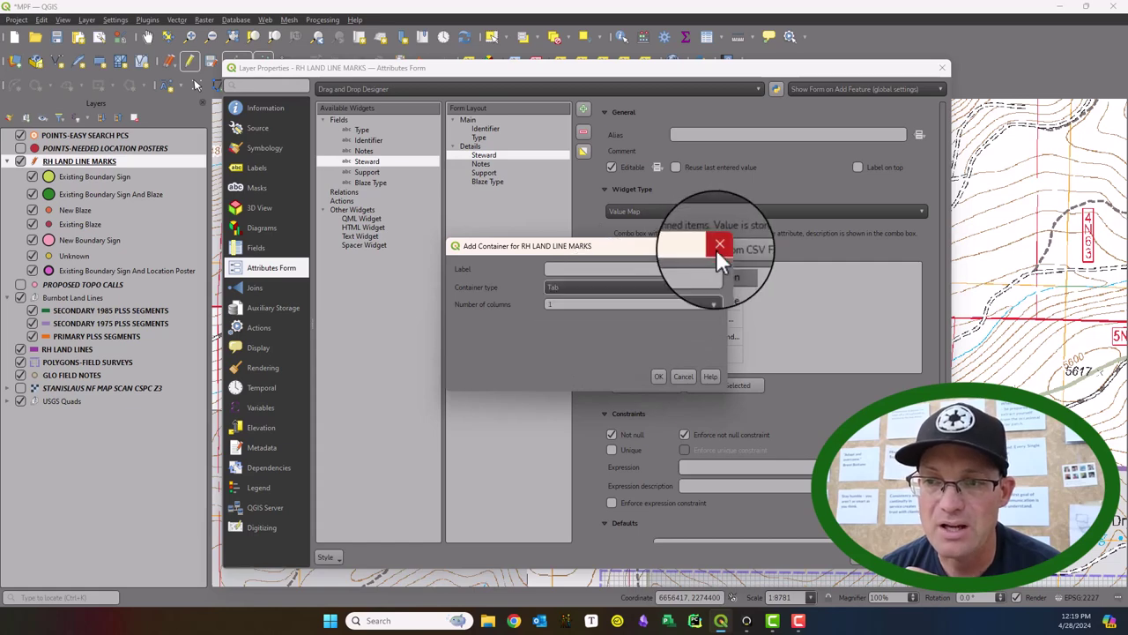
click(689, 378)
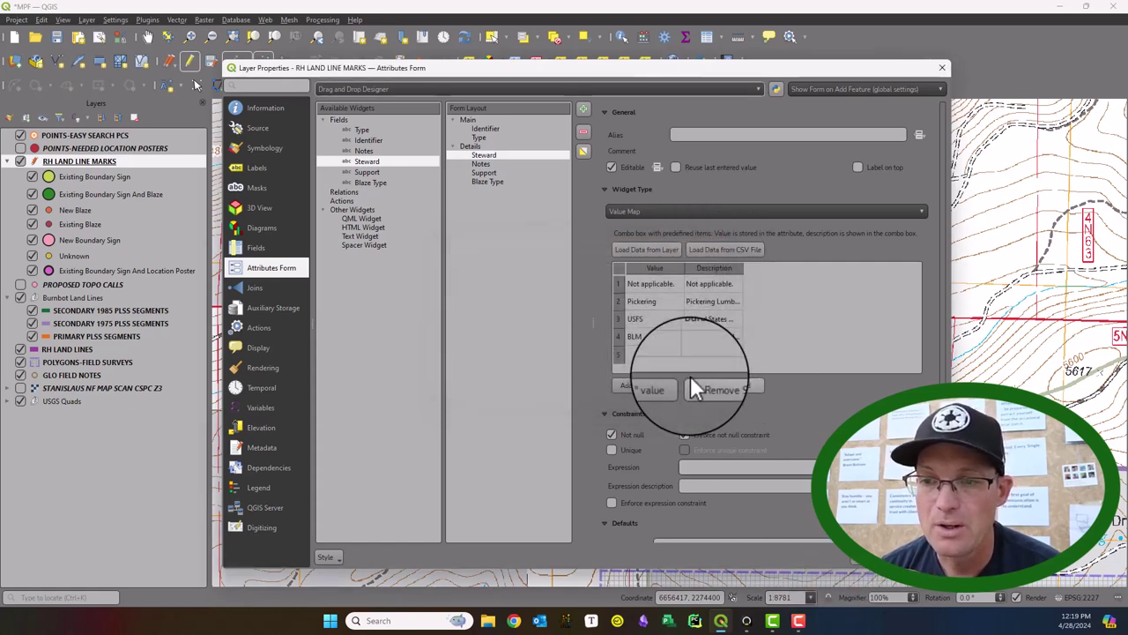